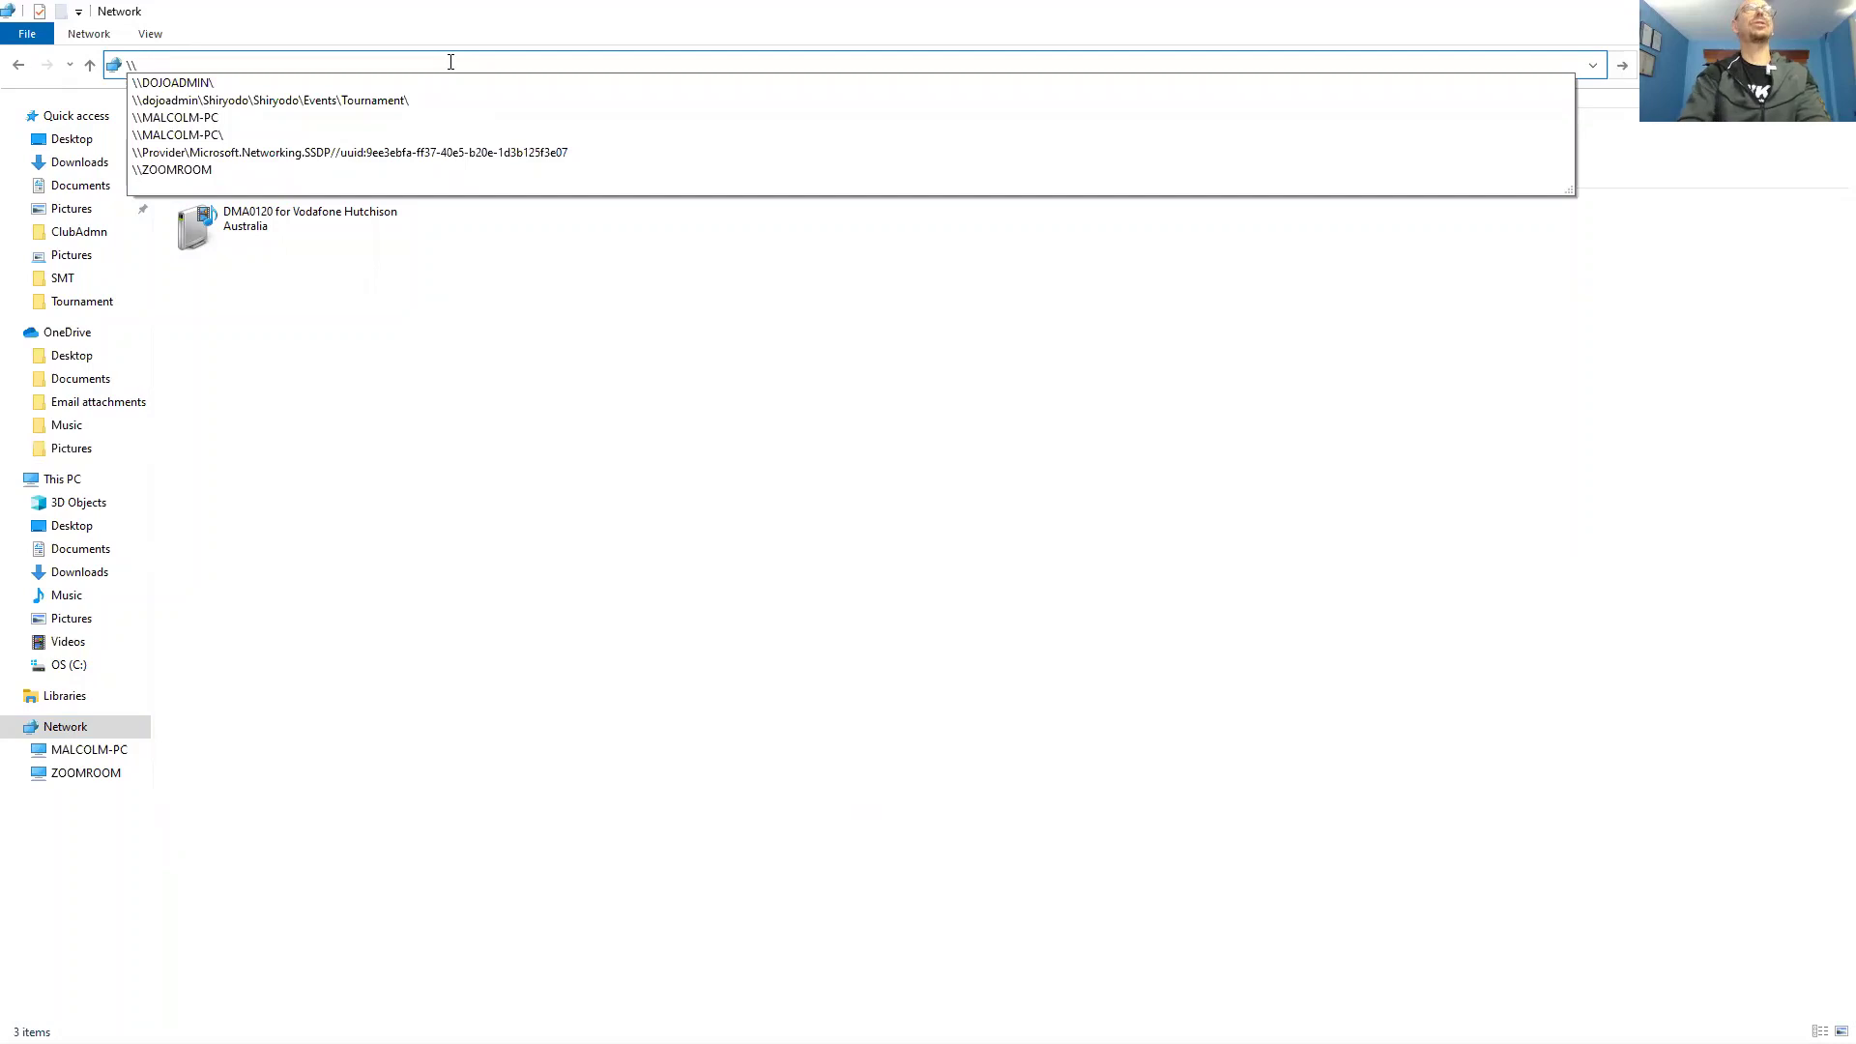
Step: Browse to the network computer at \\DOJOADMIN\ and then try the network address \\DOJOENTRY\
key("Down")
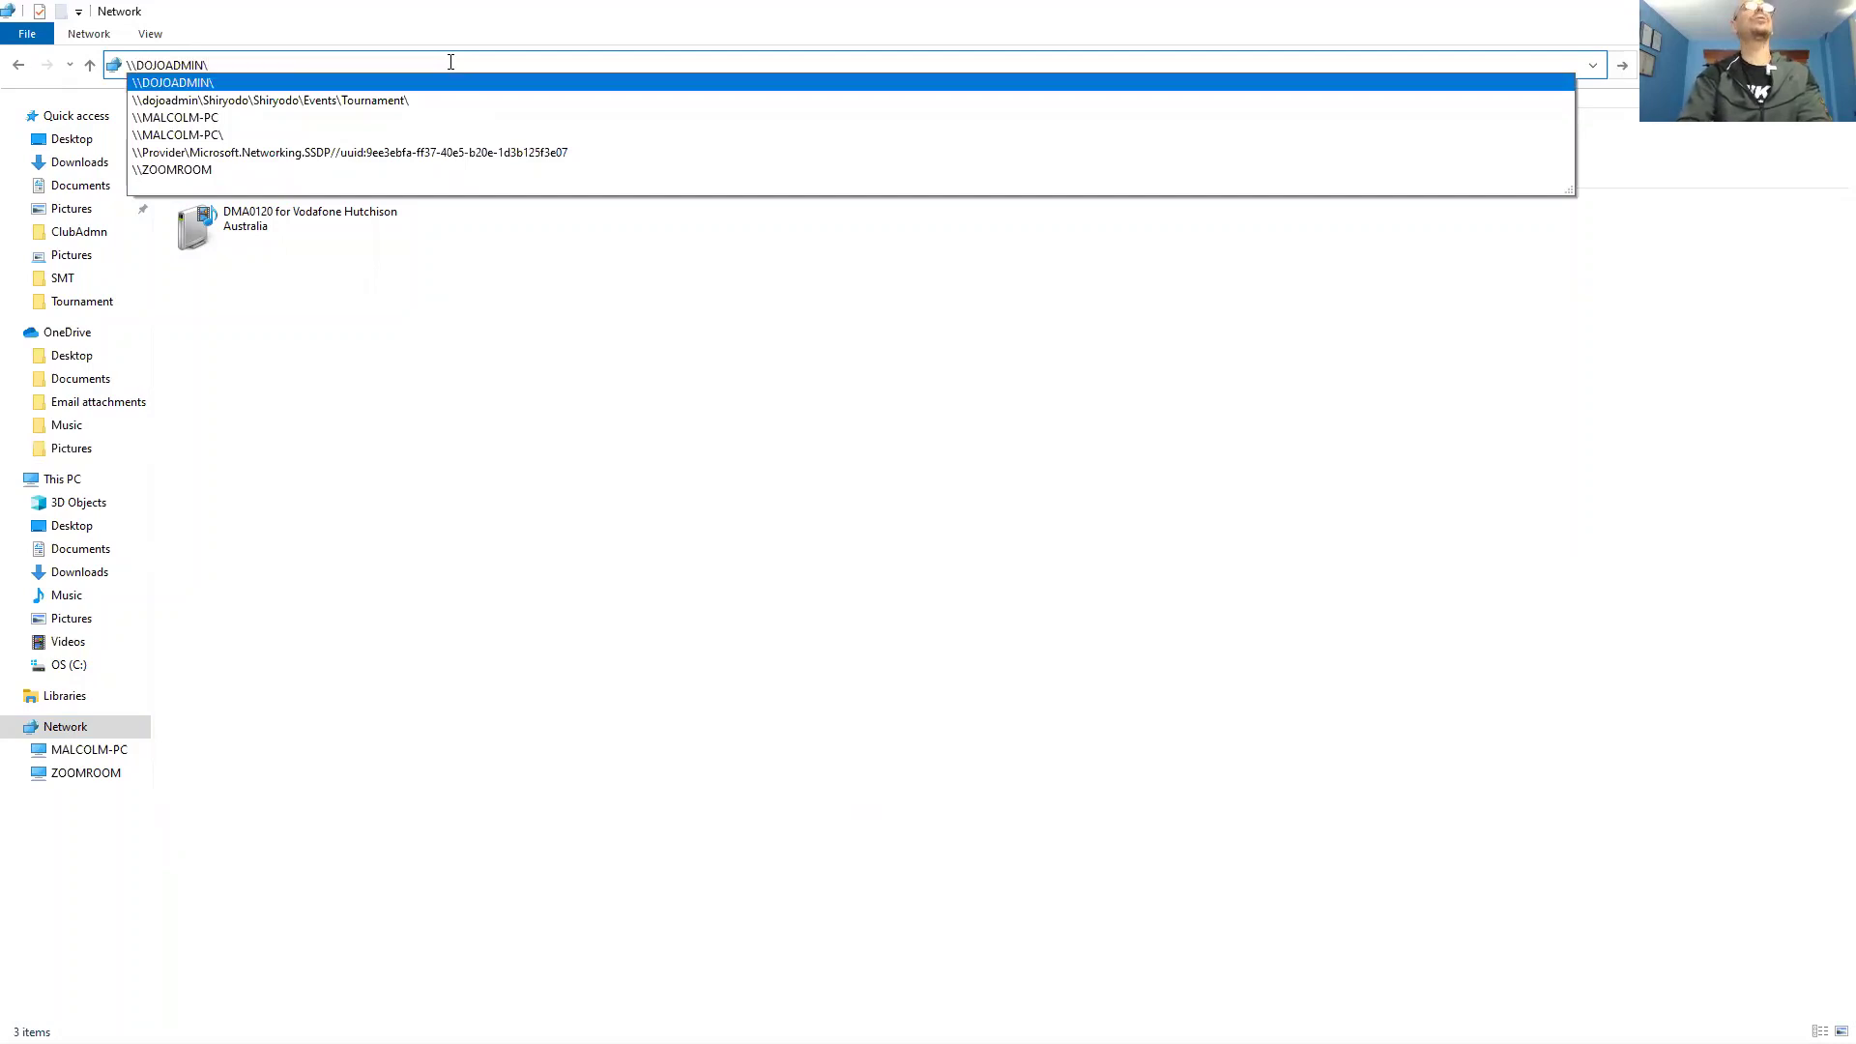
key("Return")
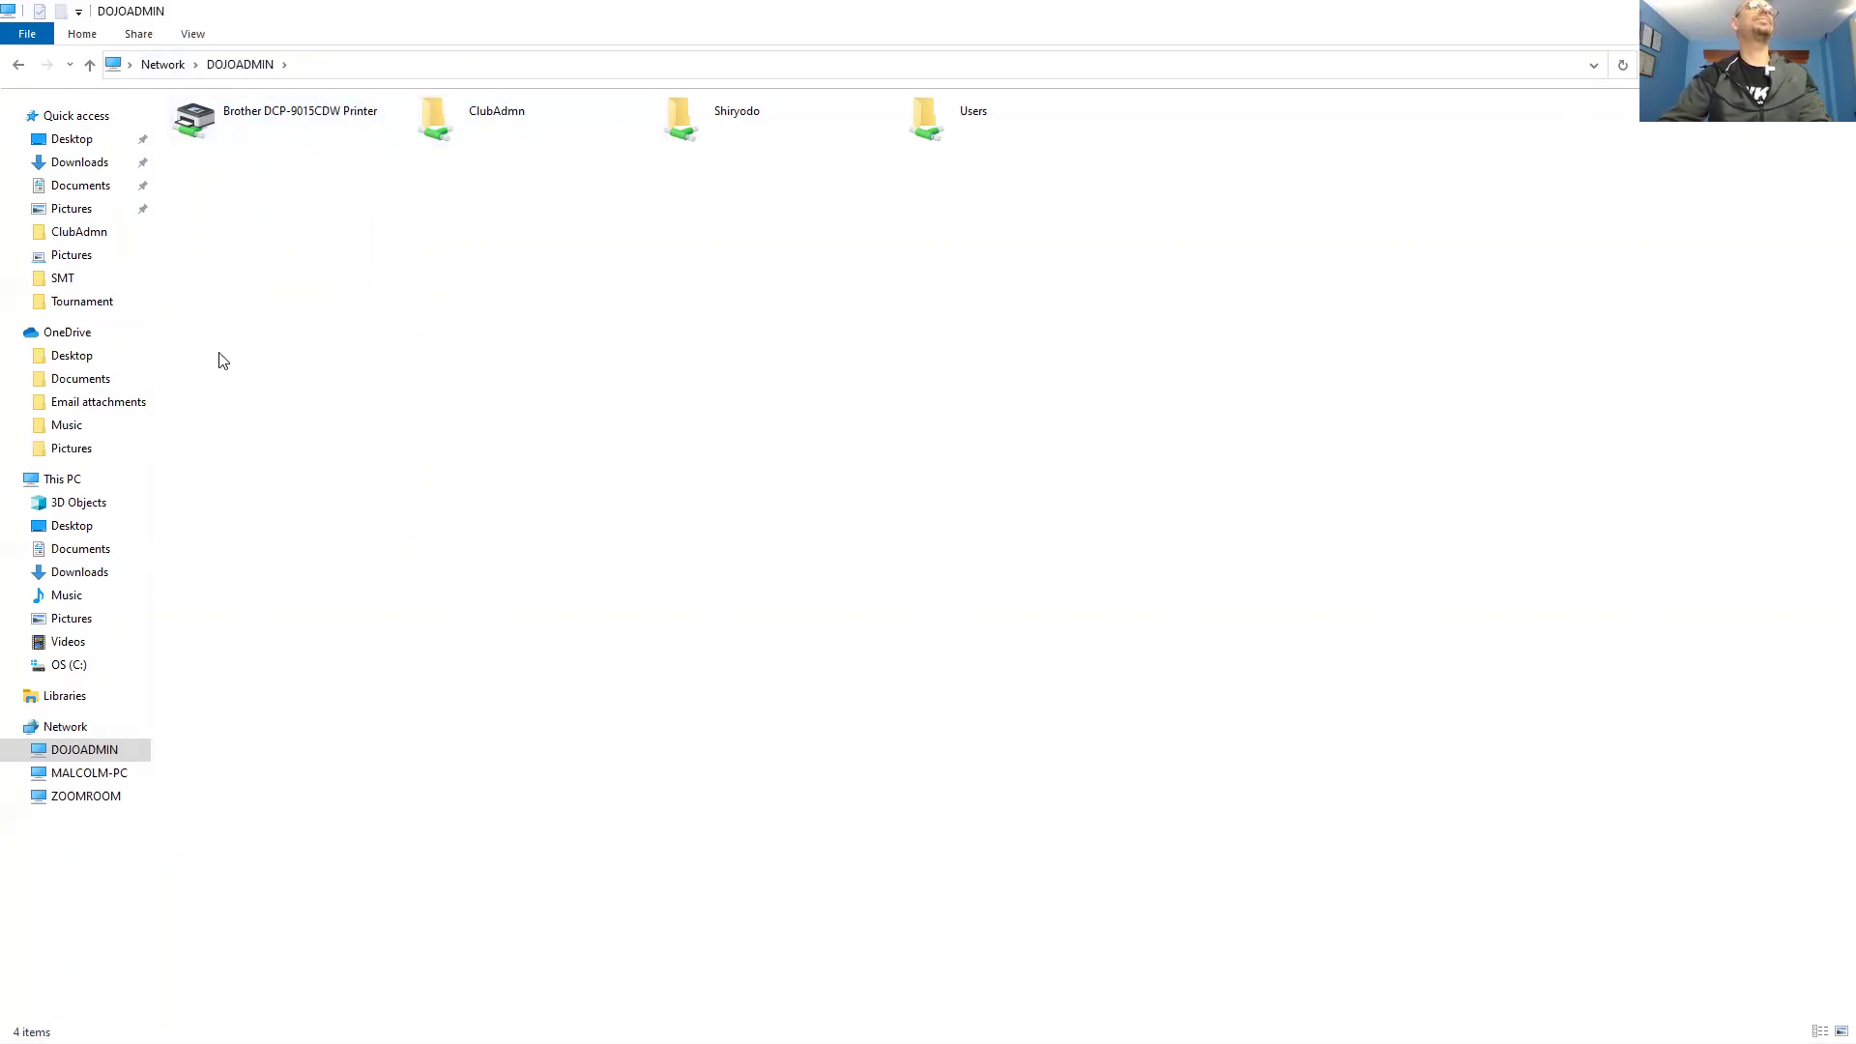
left_click(408, 70)
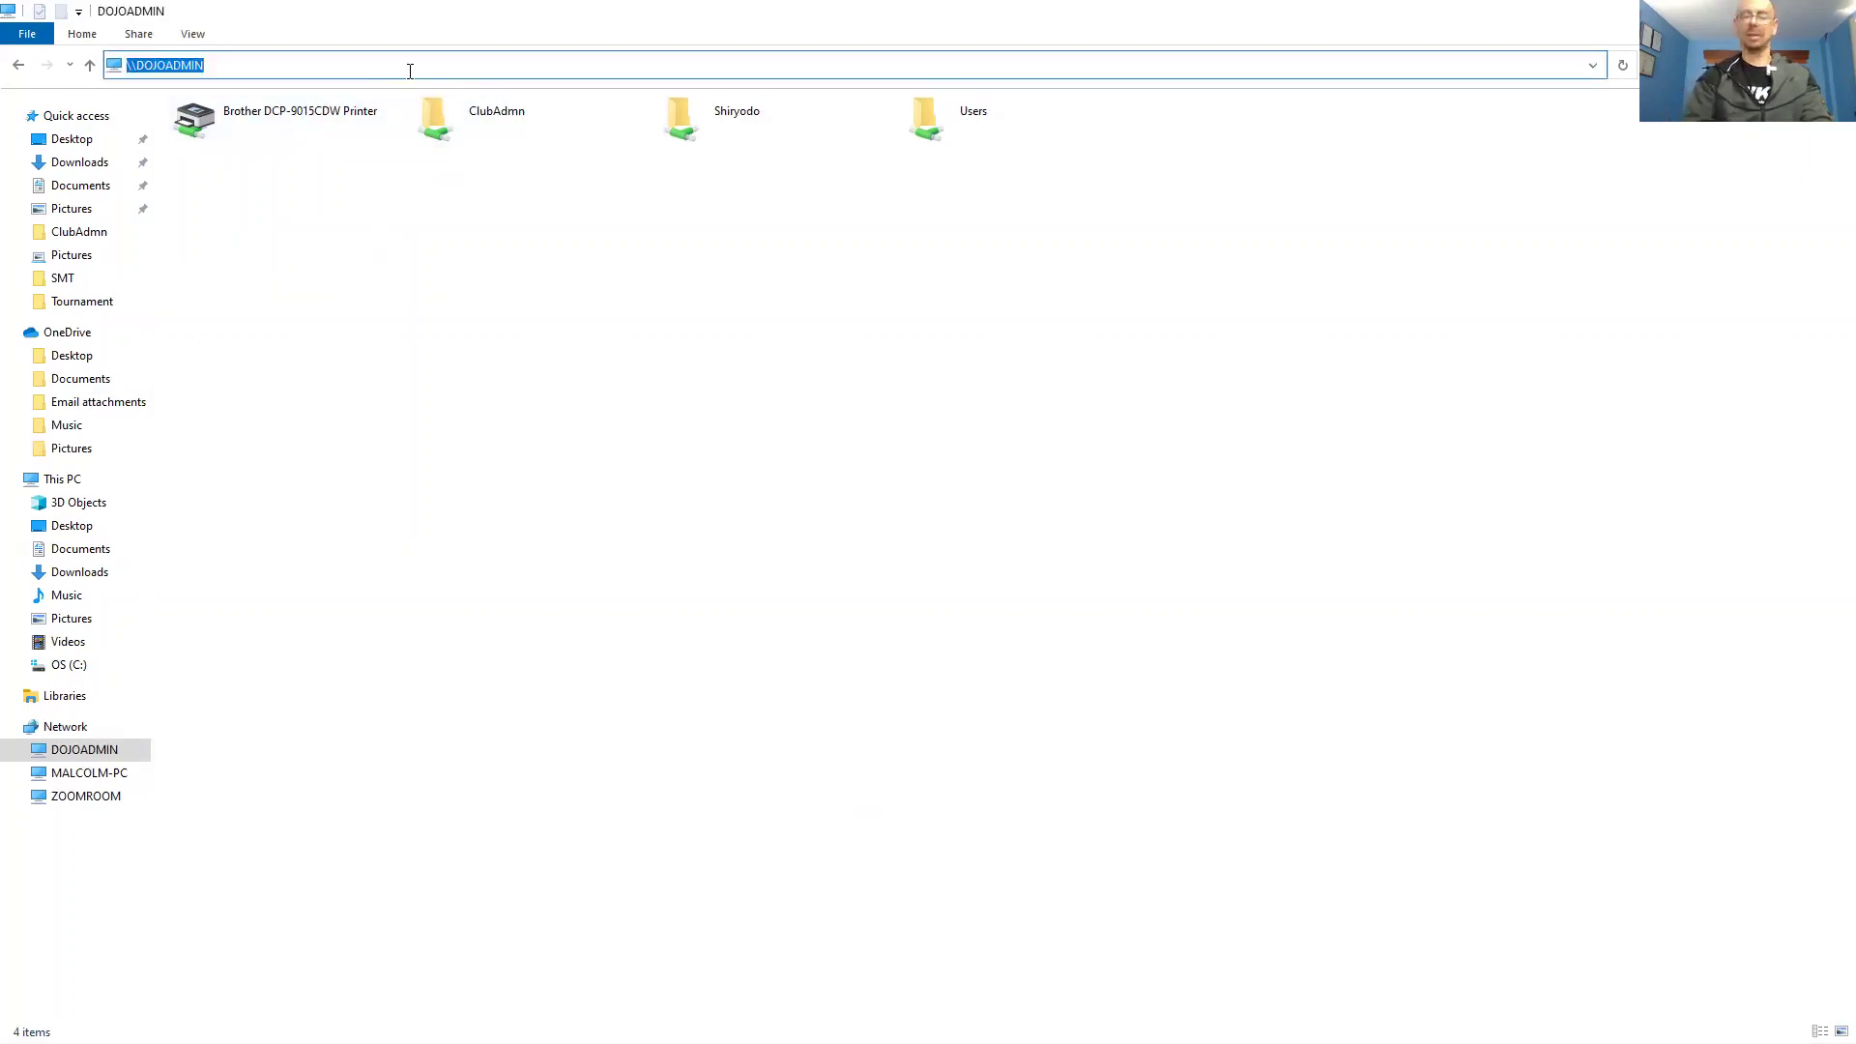
type("\\\\")
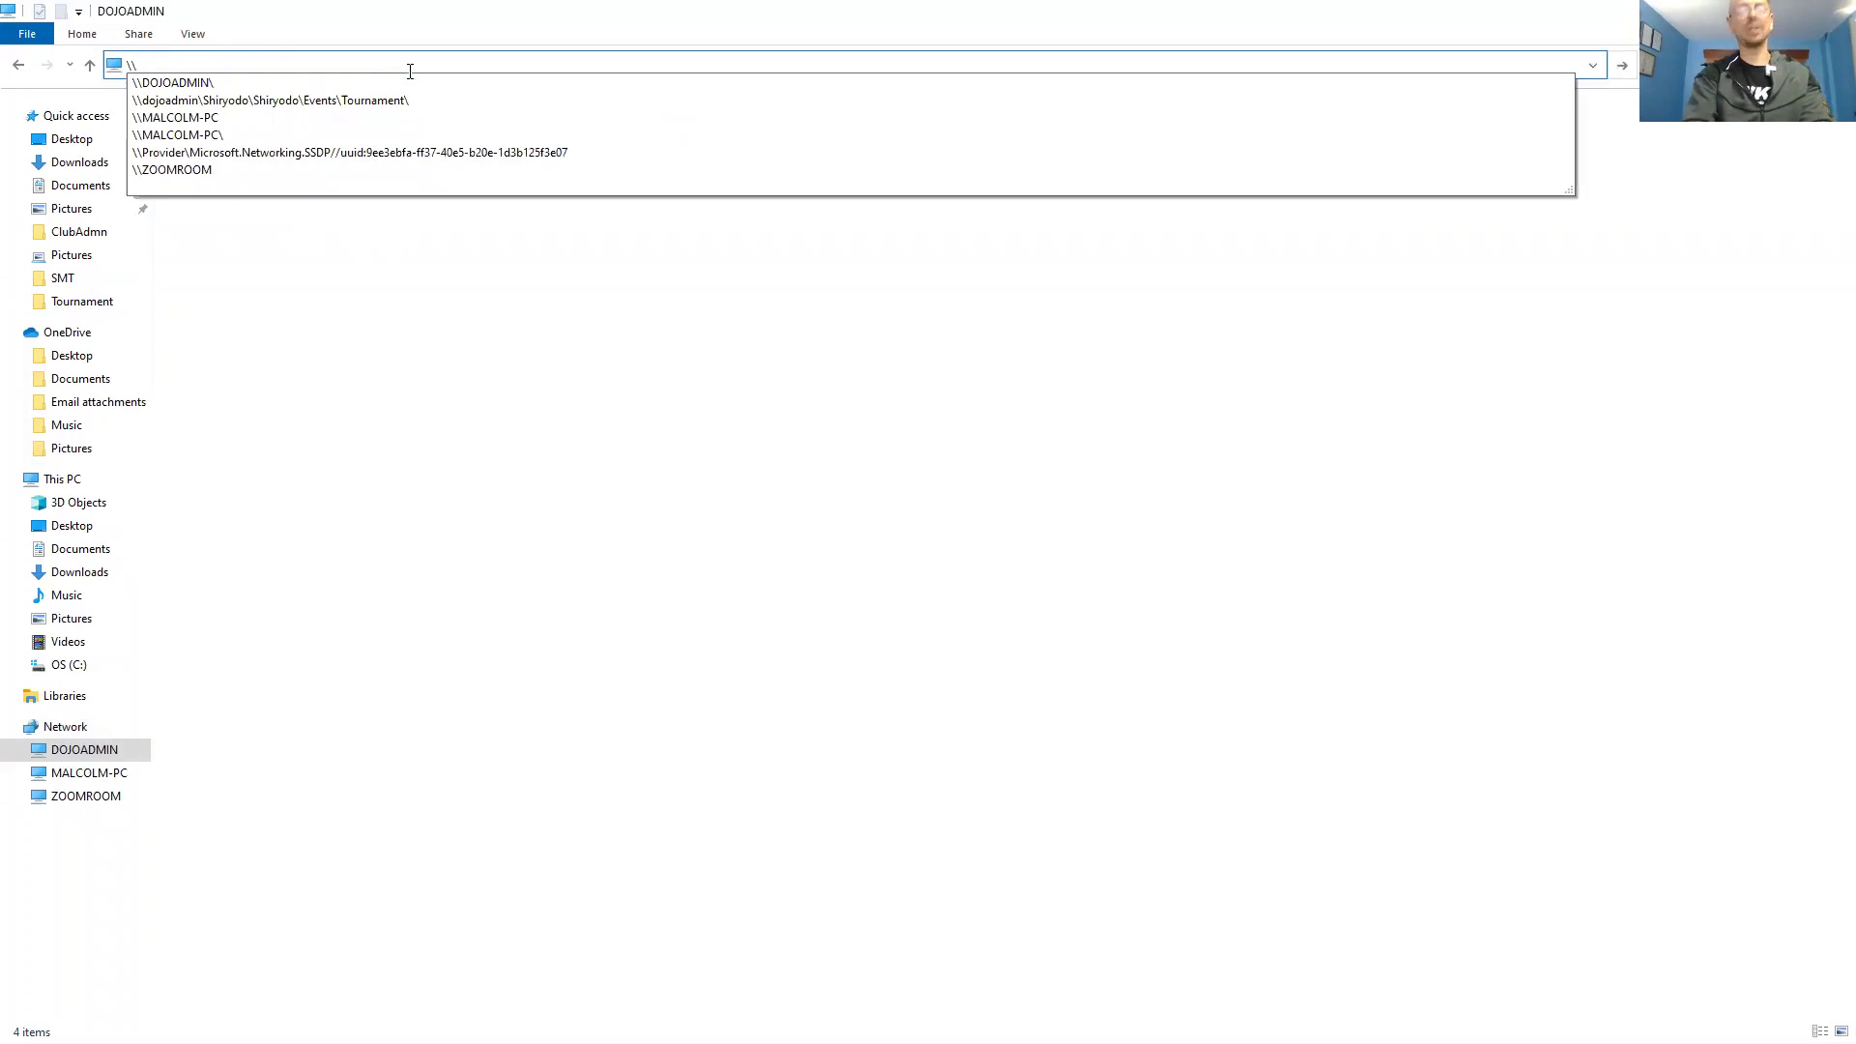
type("DOJO")
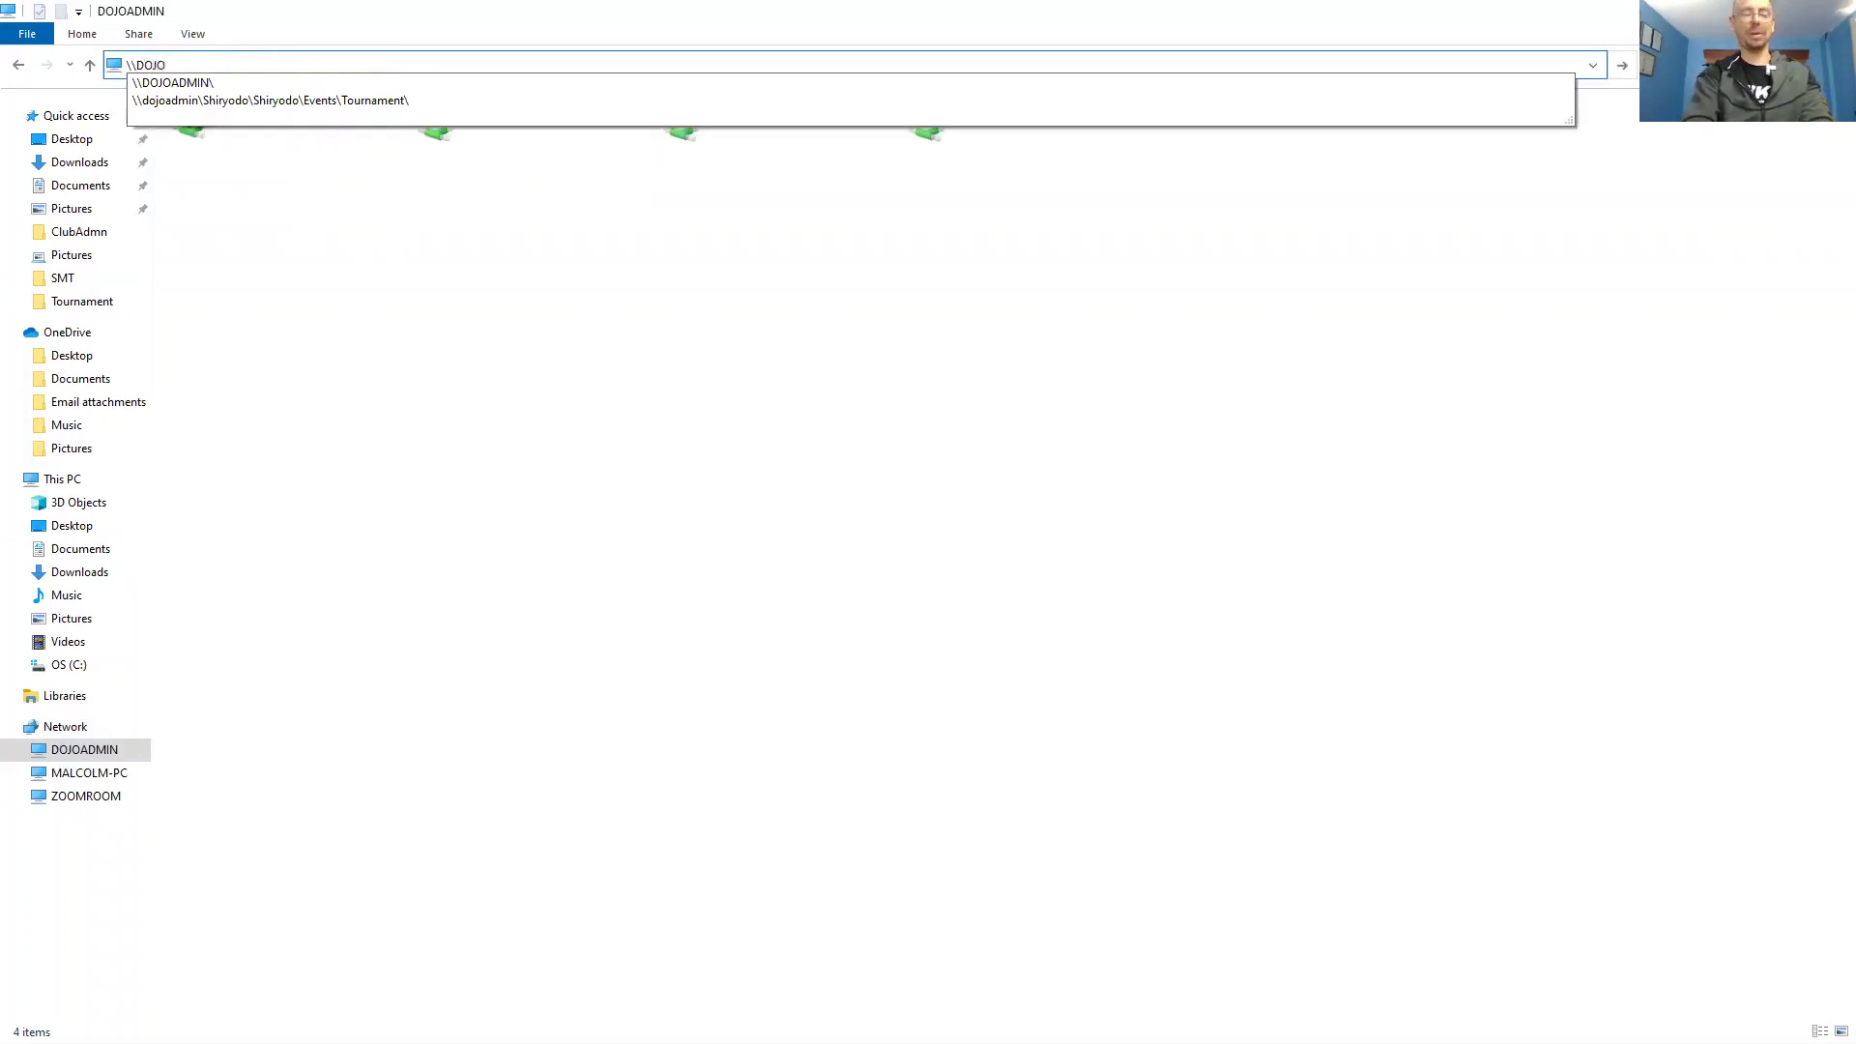
type("ENTRY")
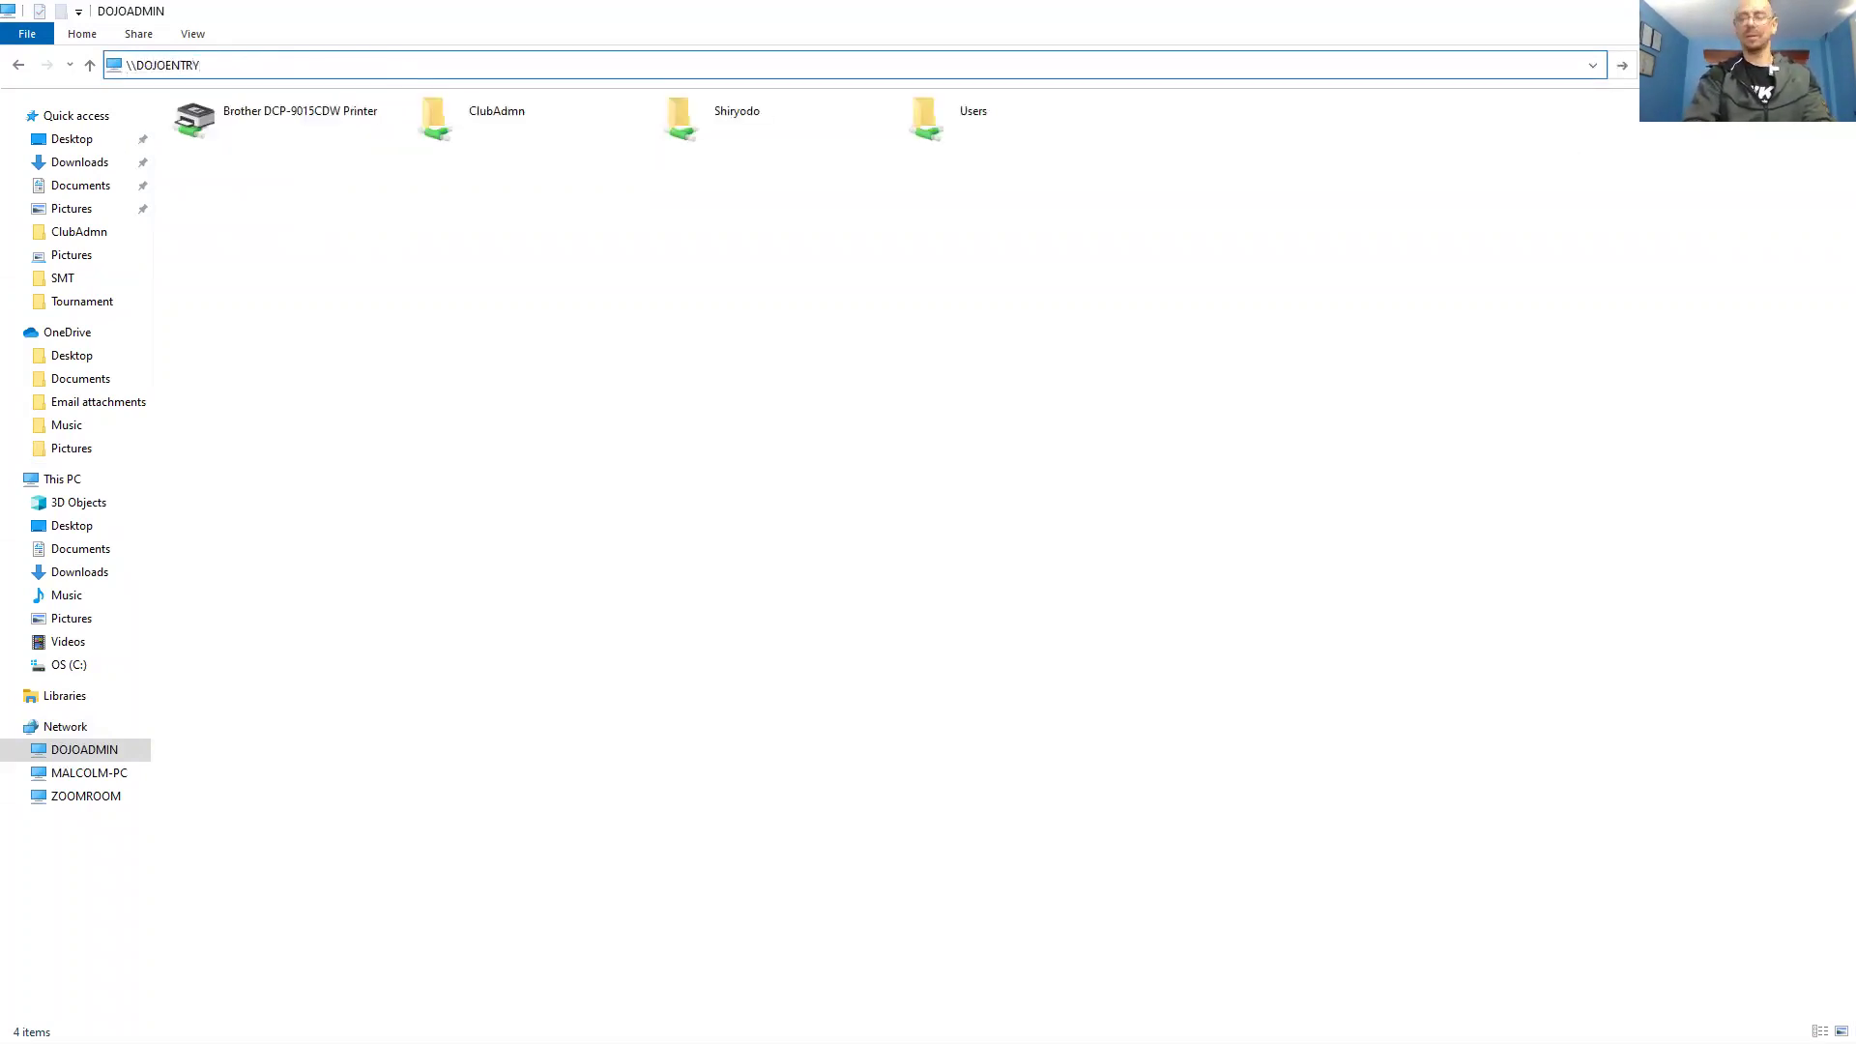
type("\\")
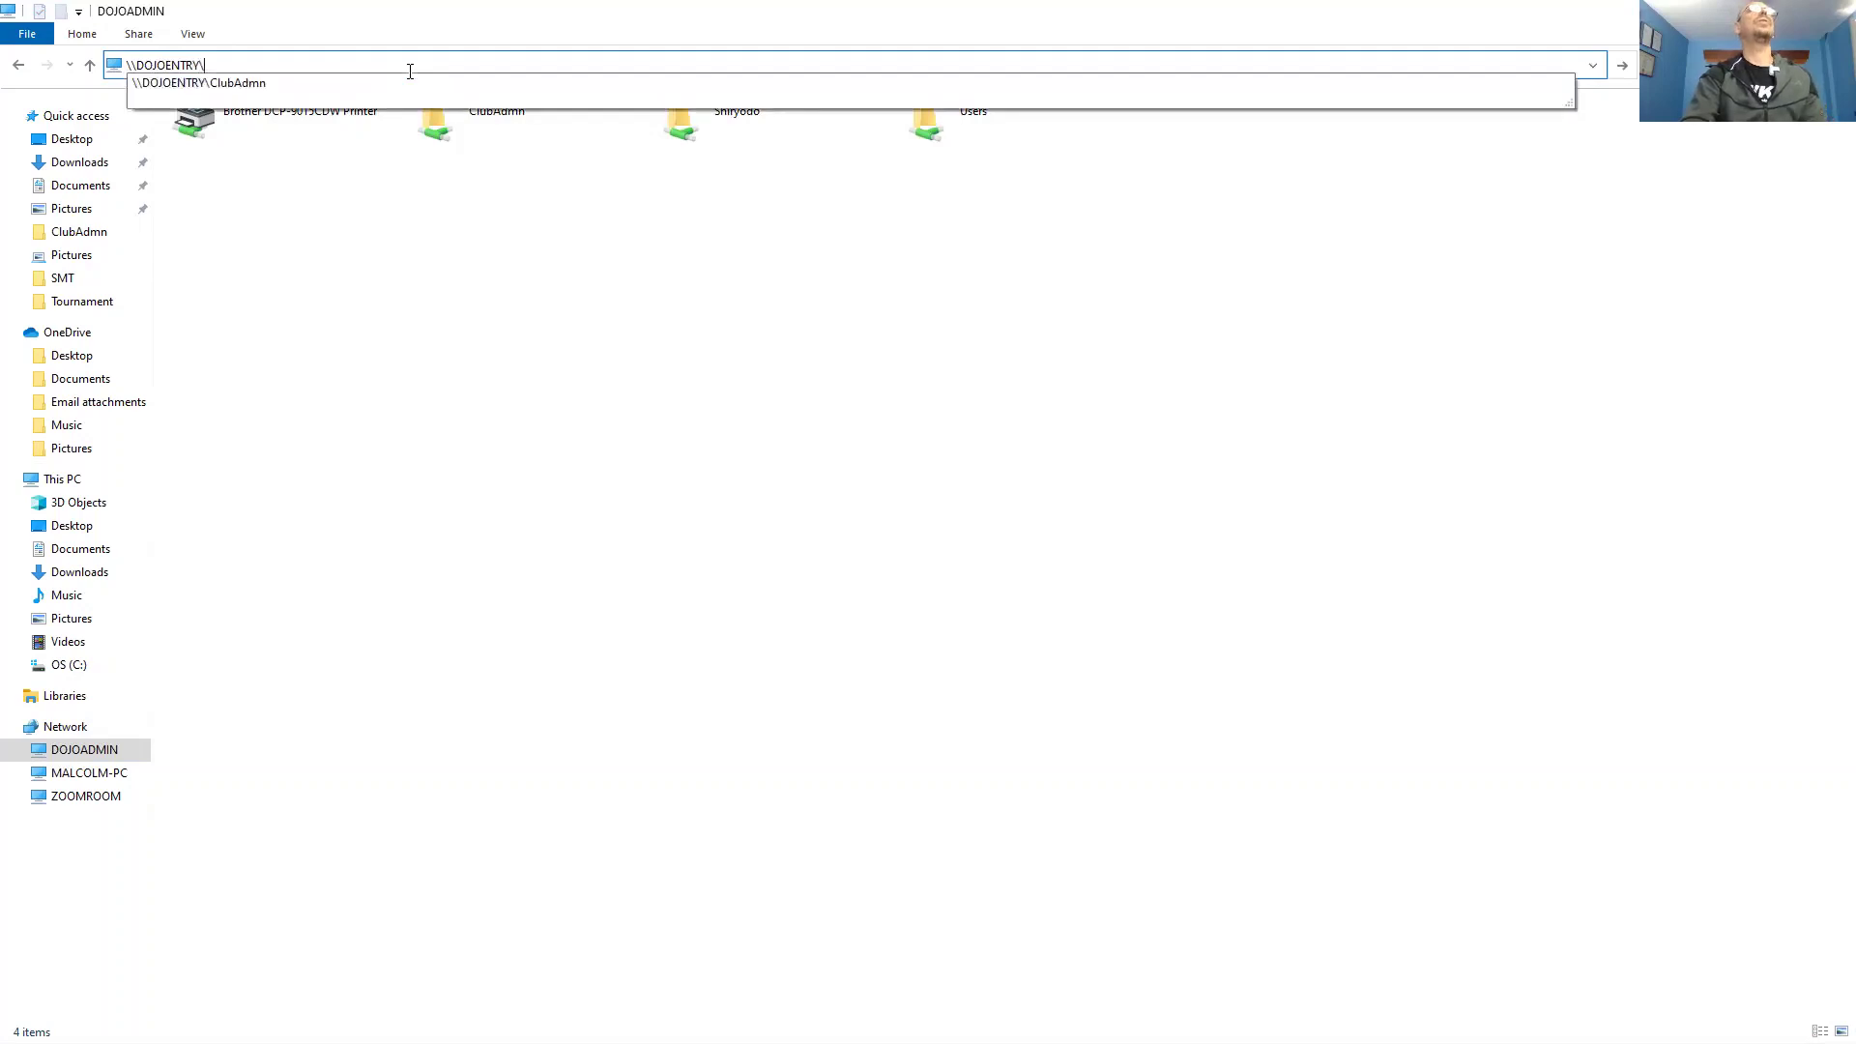
key("Return")
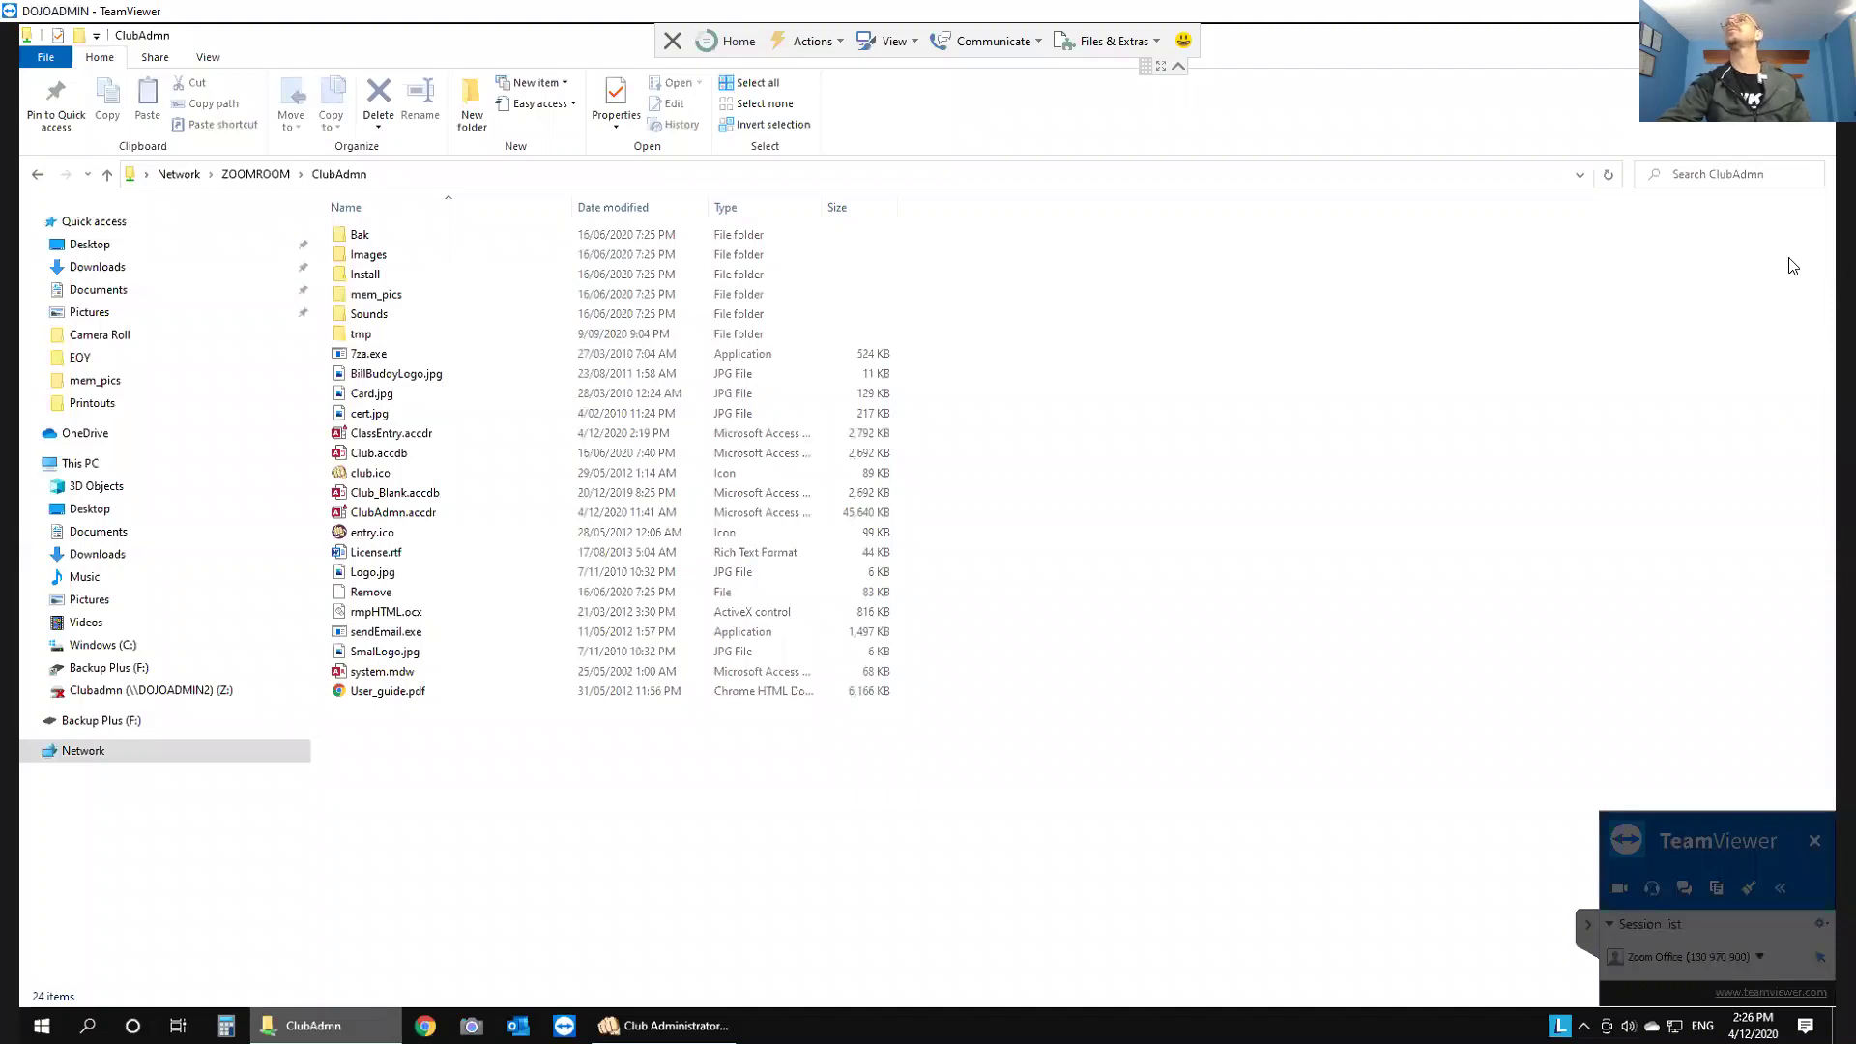
Step: On the remote DOJOADMIN computer, close the ZOOMROOM ClubAdmn window and select the ClubAdmn folder on Windows (C:)
key("alt+F4")
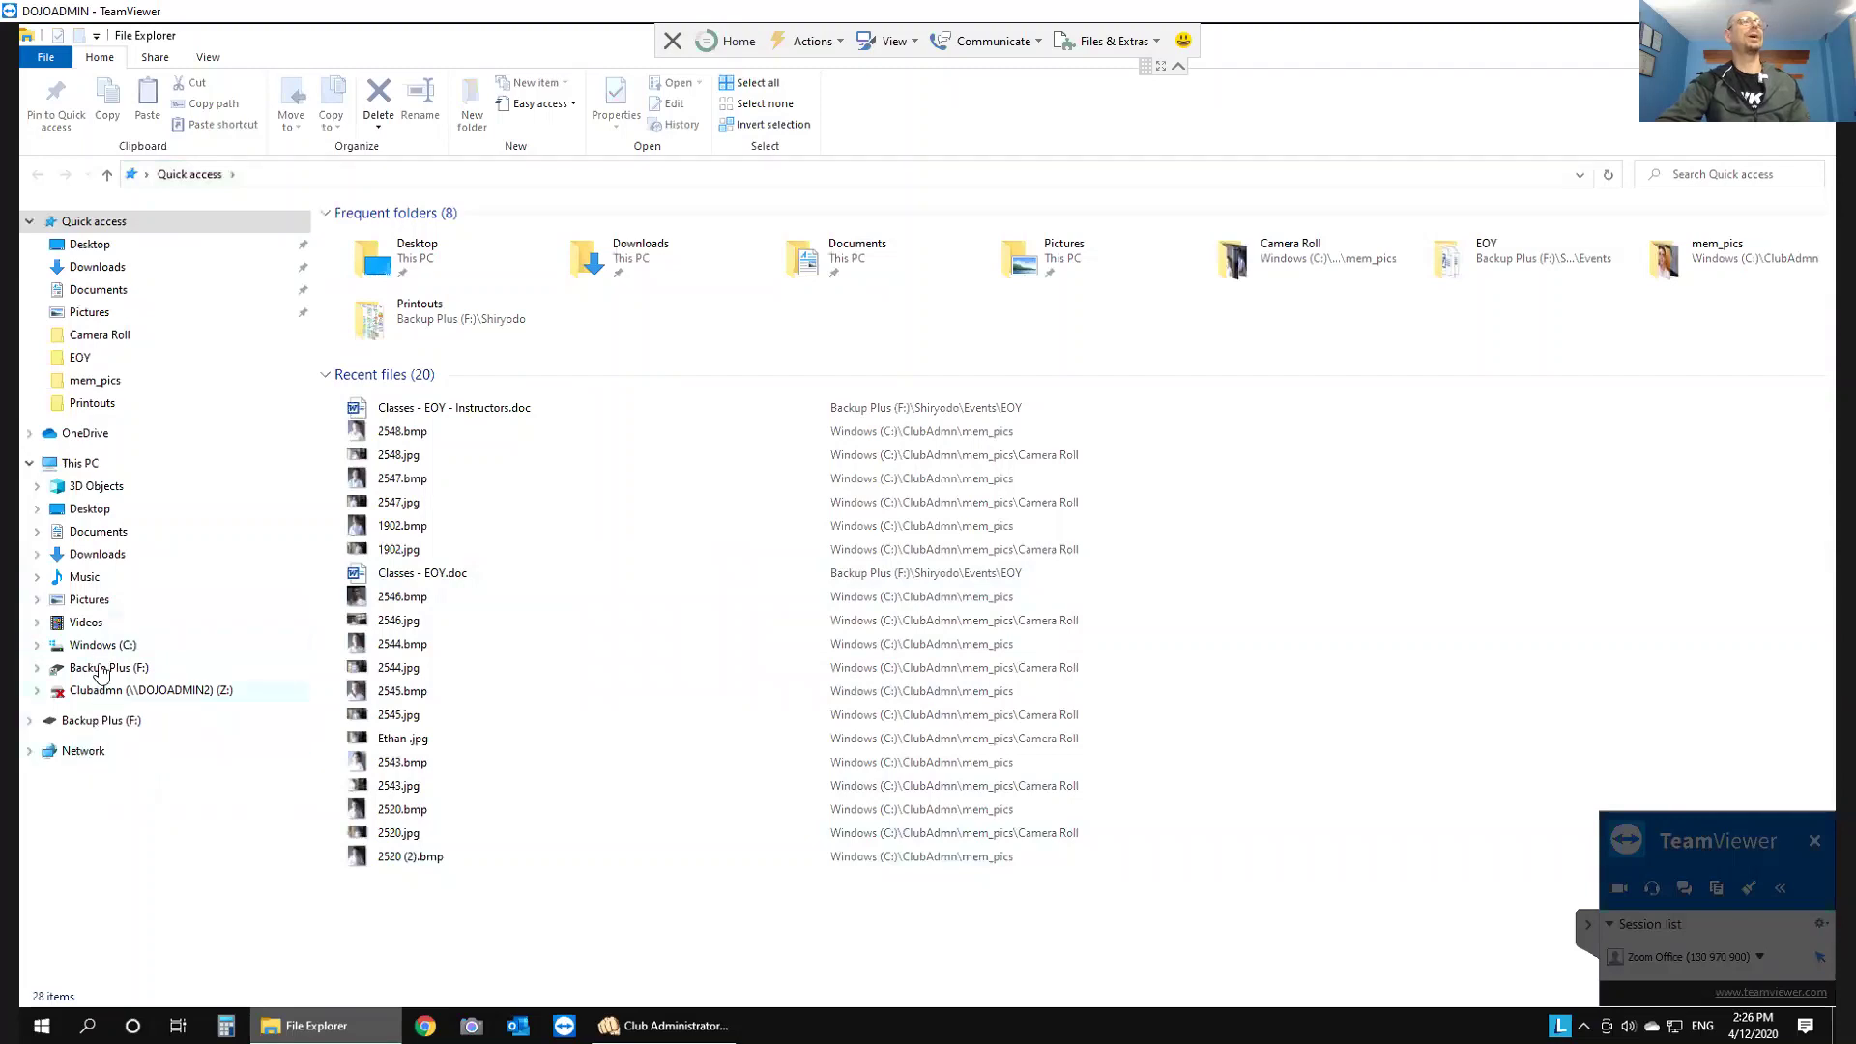
left_click(101, 647)
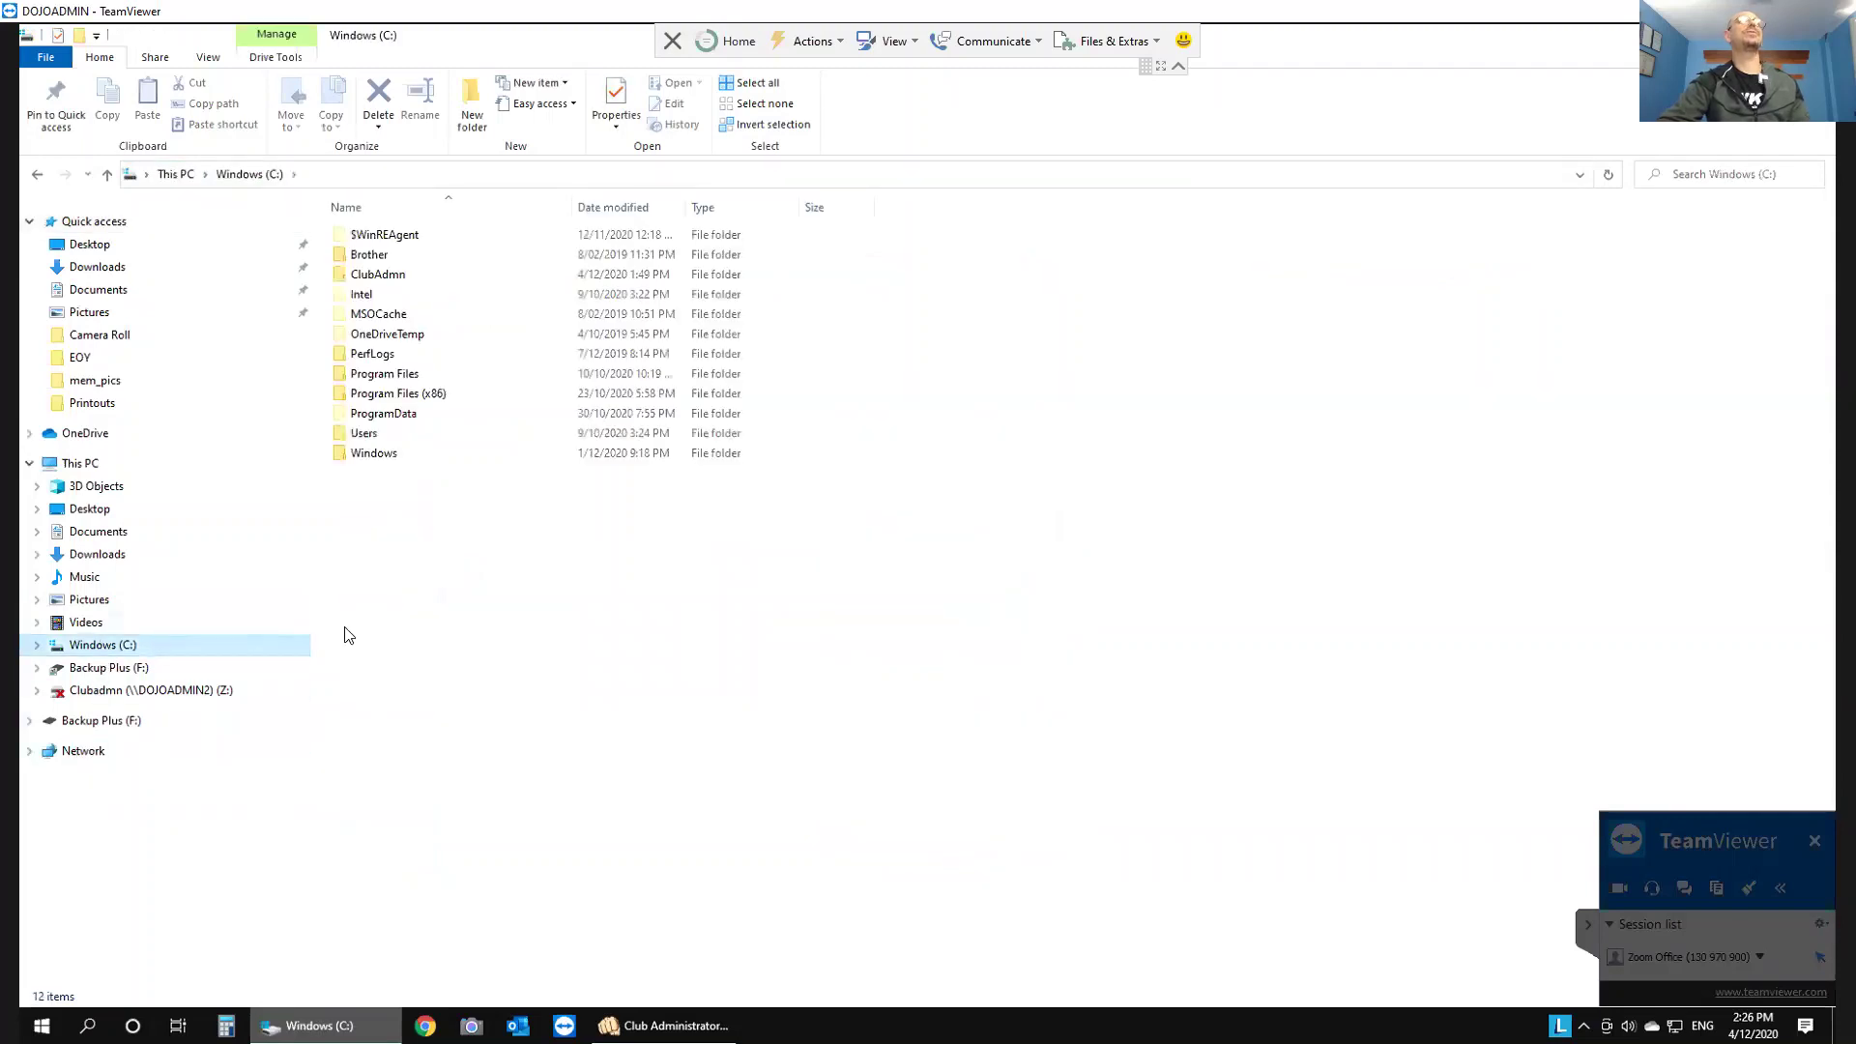
left_click(368, 278)
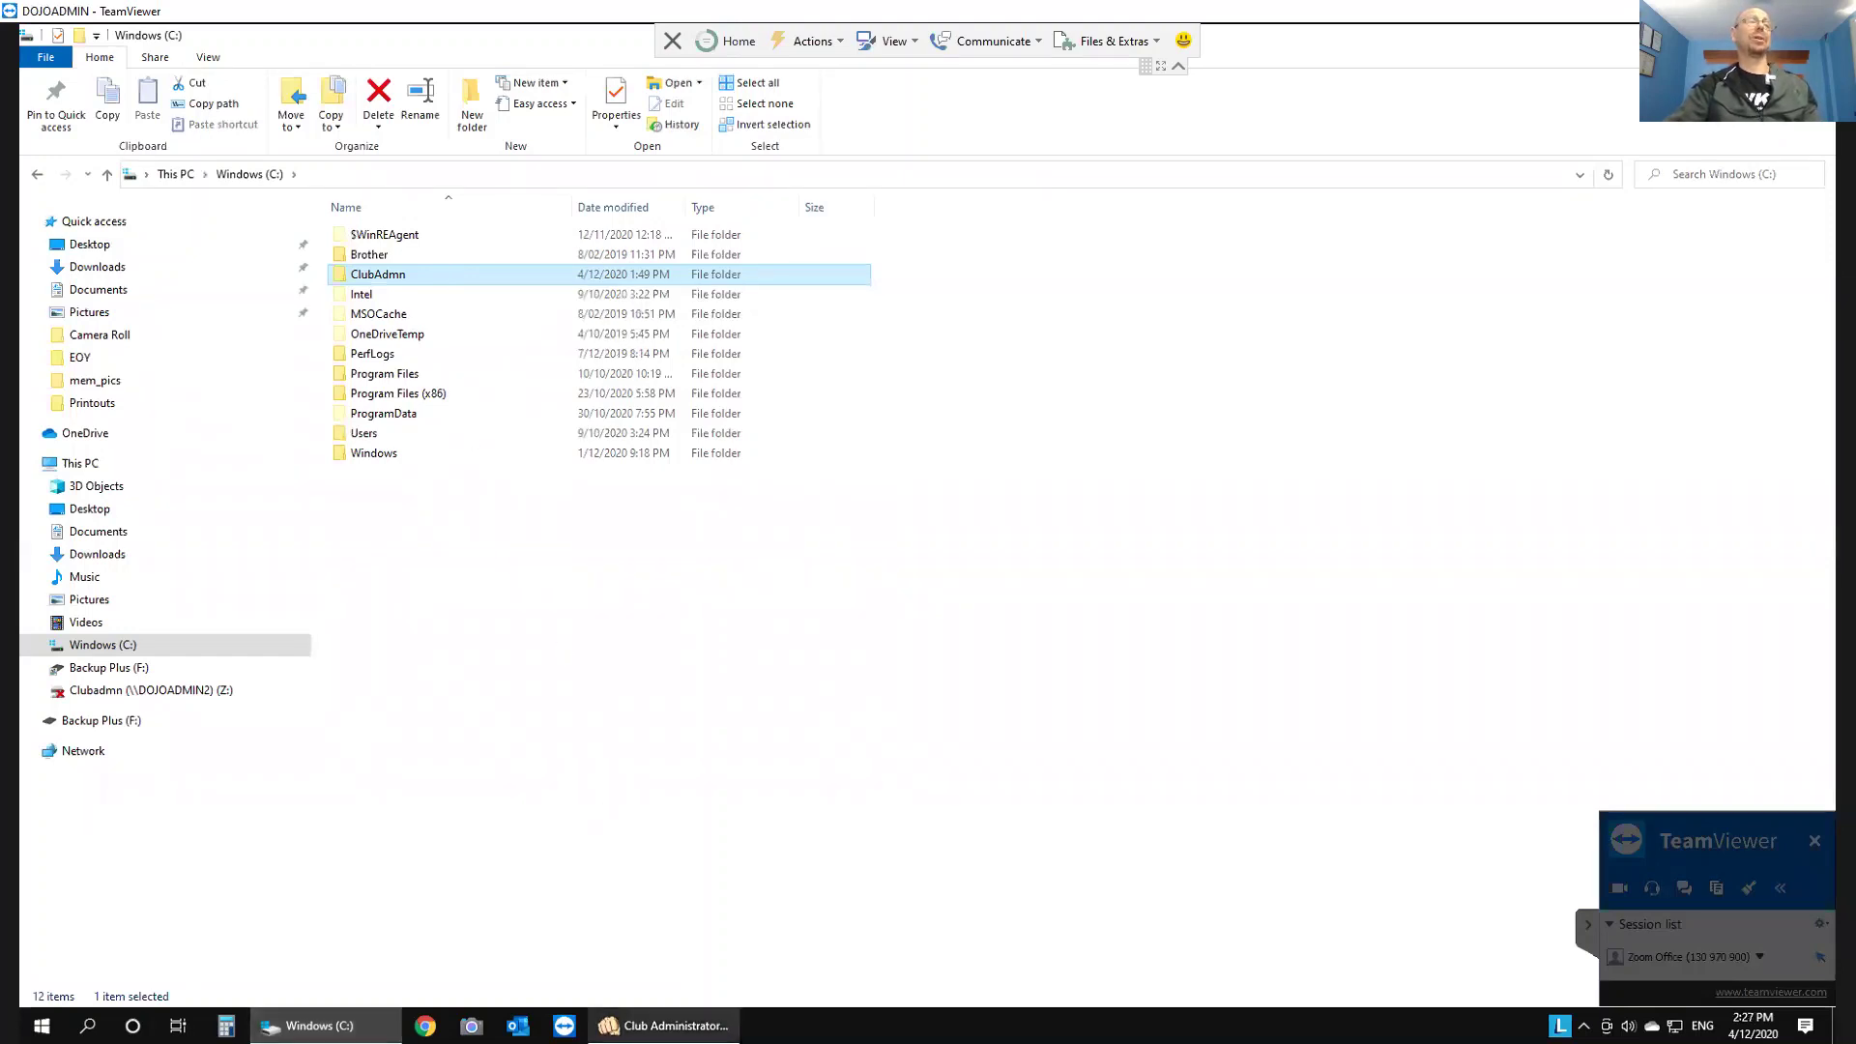
Step: Switch to Club Administrator and load the attendance data through the Class Entry Data Synchronize Manager
left_click(667, 1025)
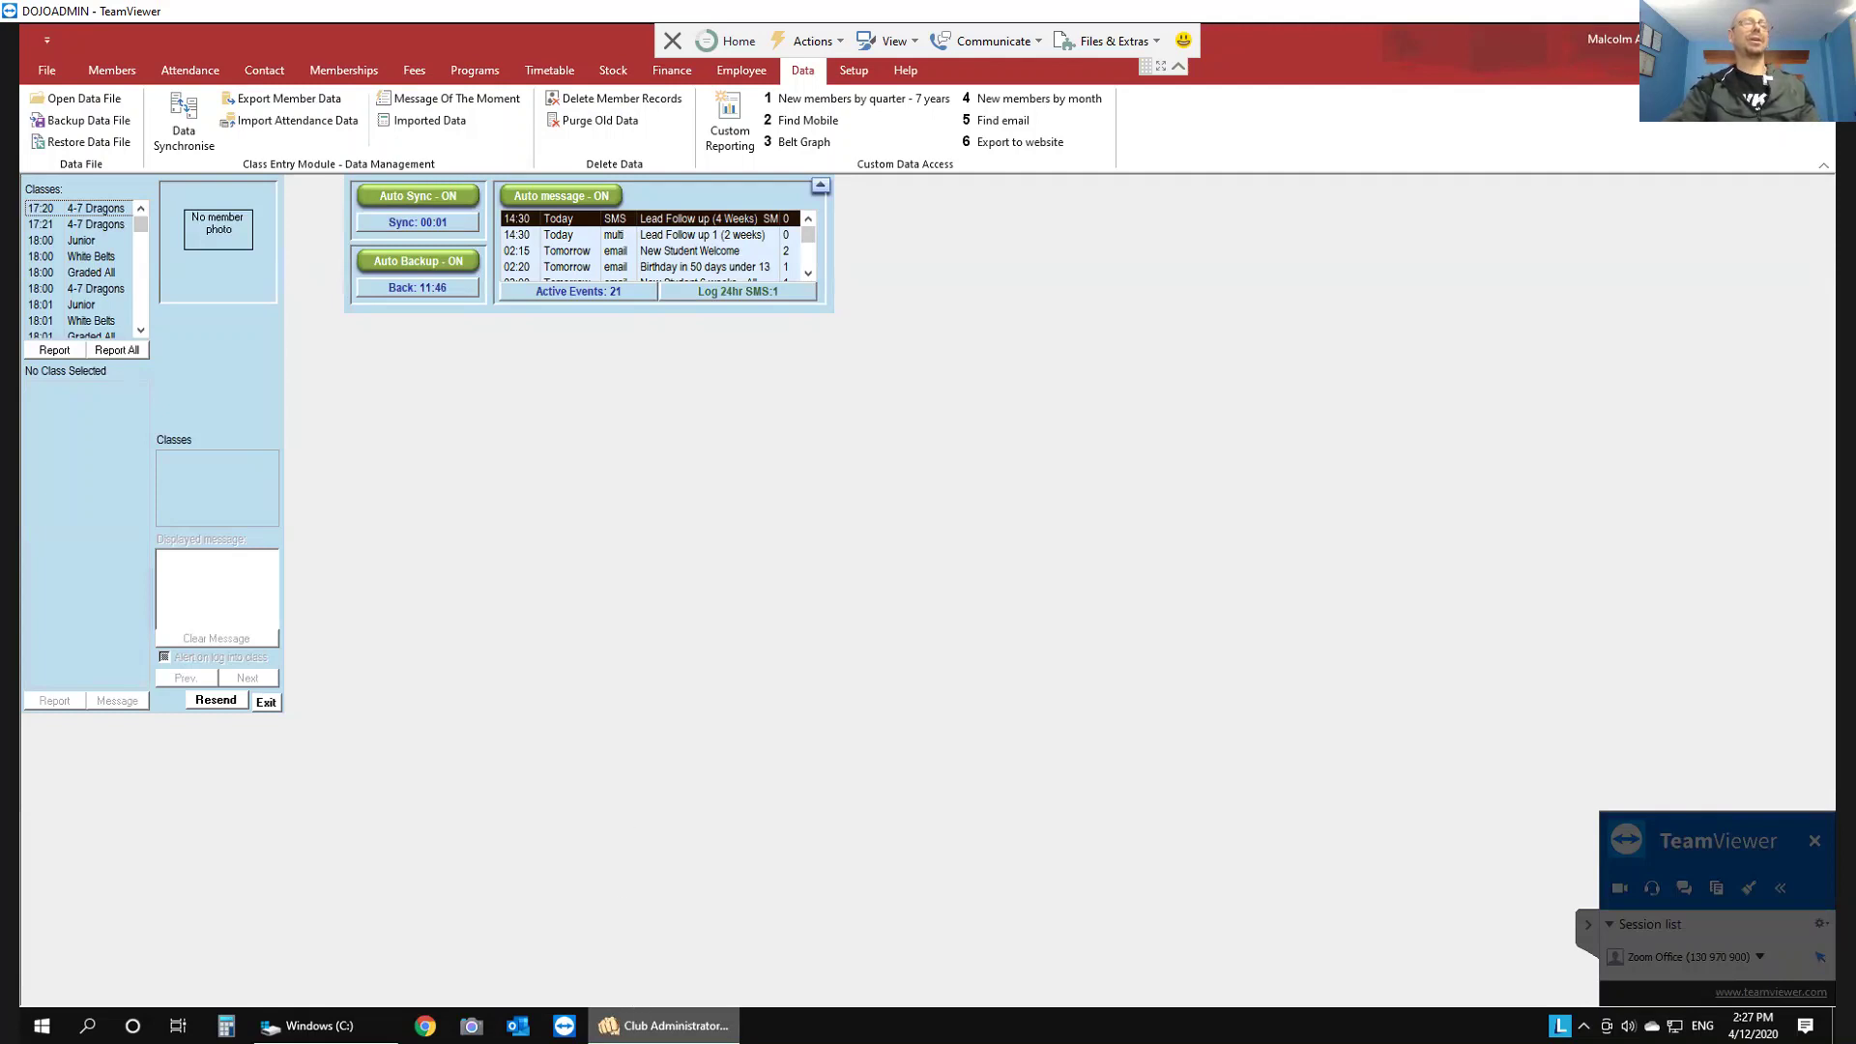
key("alt+Tab")
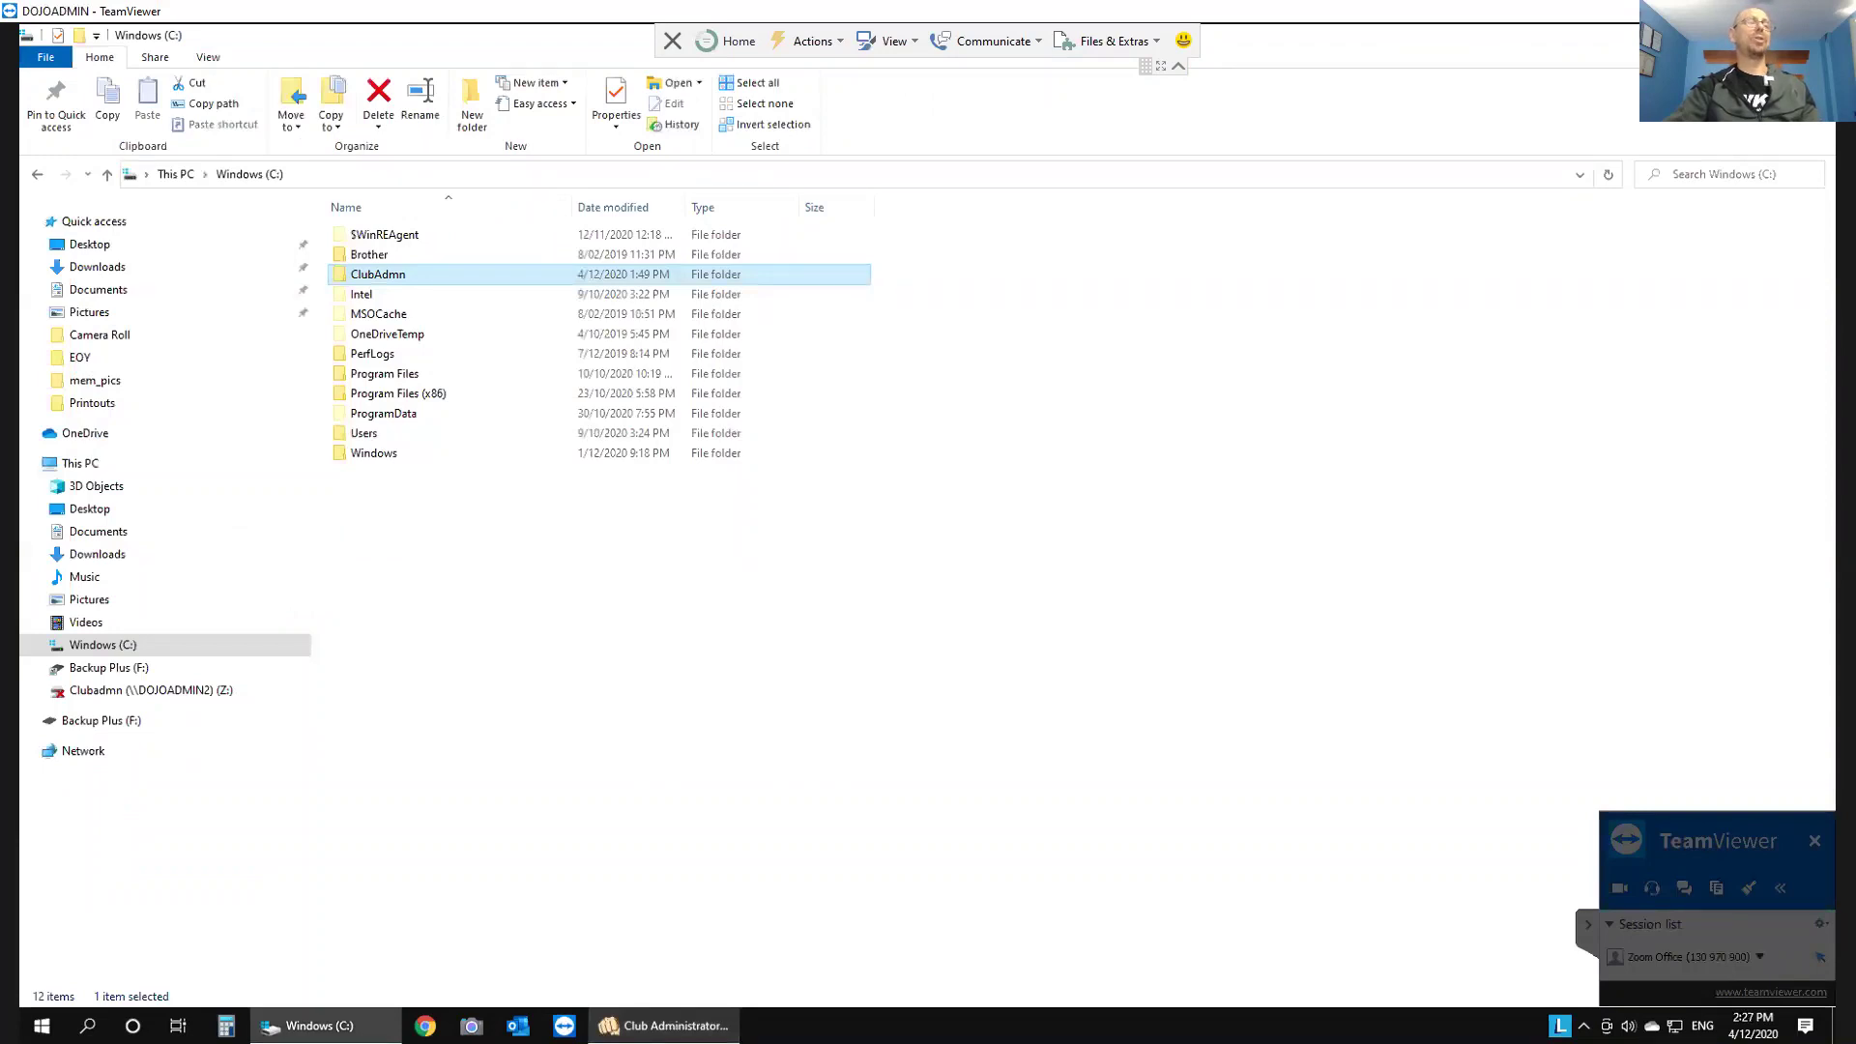
left_click(665, 1026)
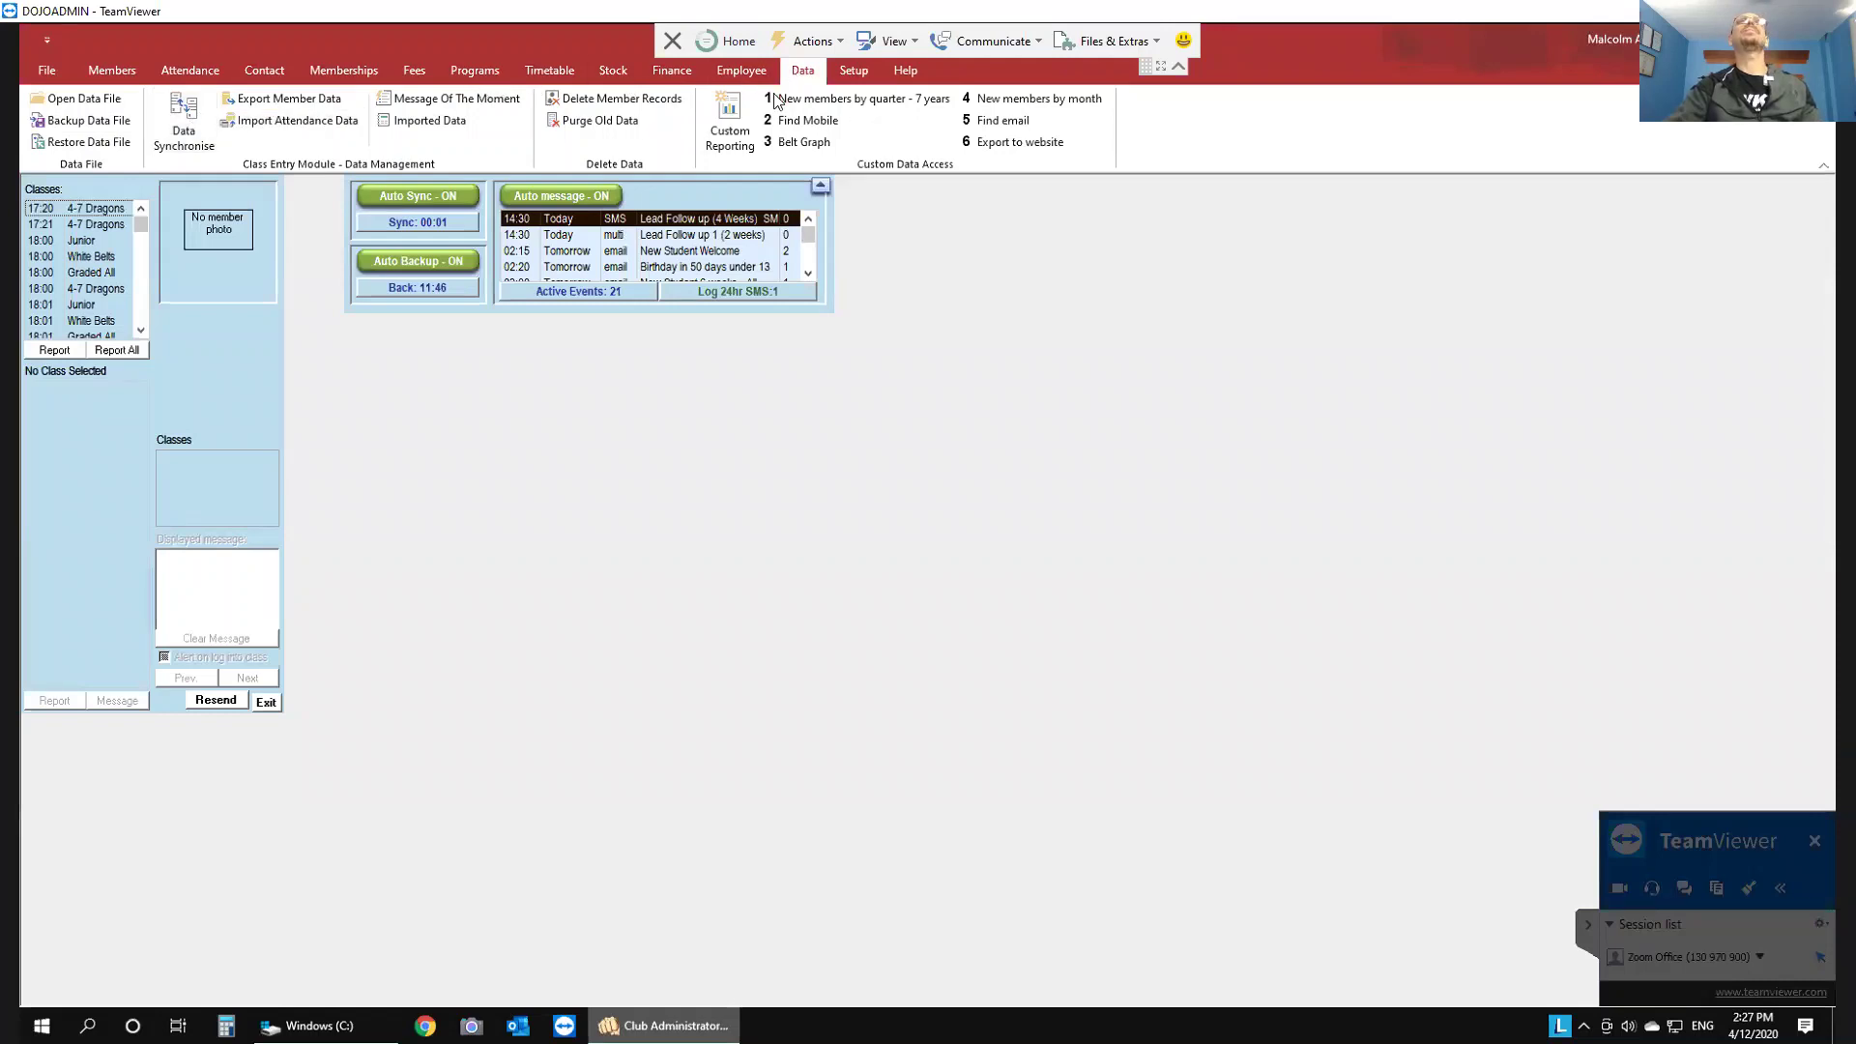
left_click(186, 133)
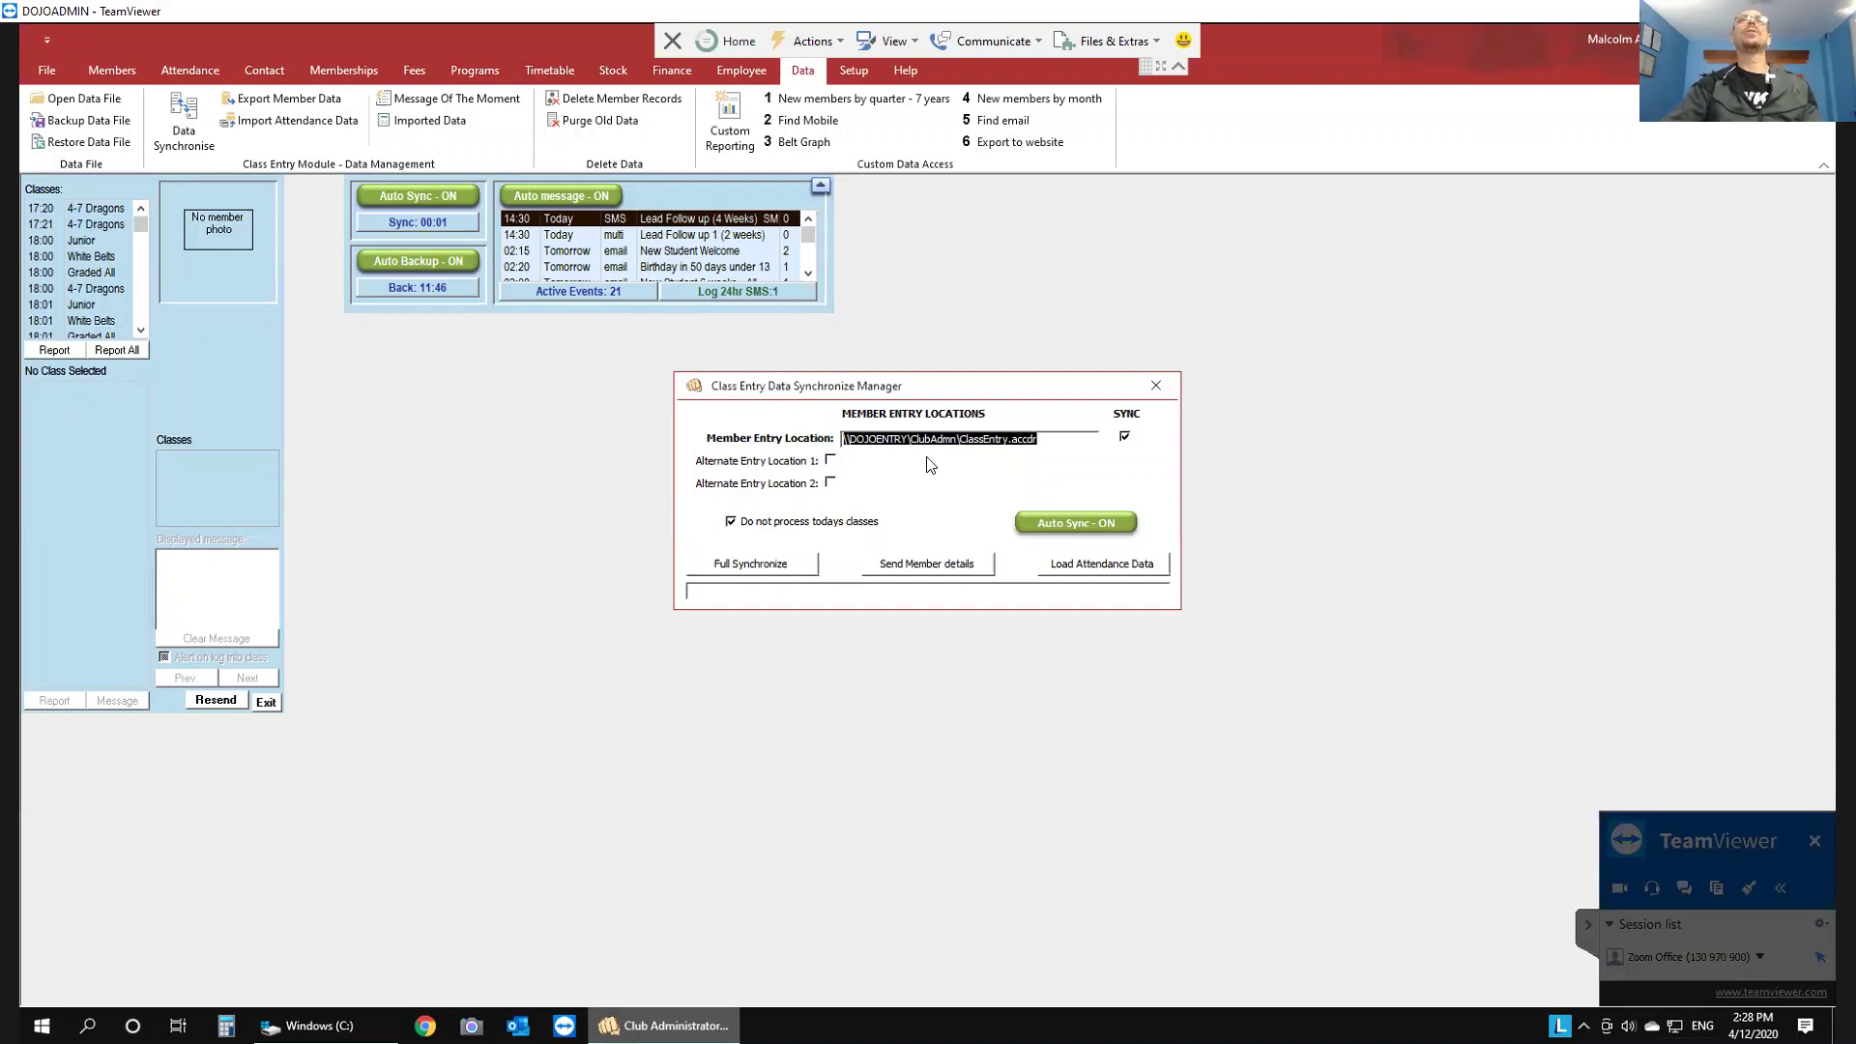
left_click(1096, 564)
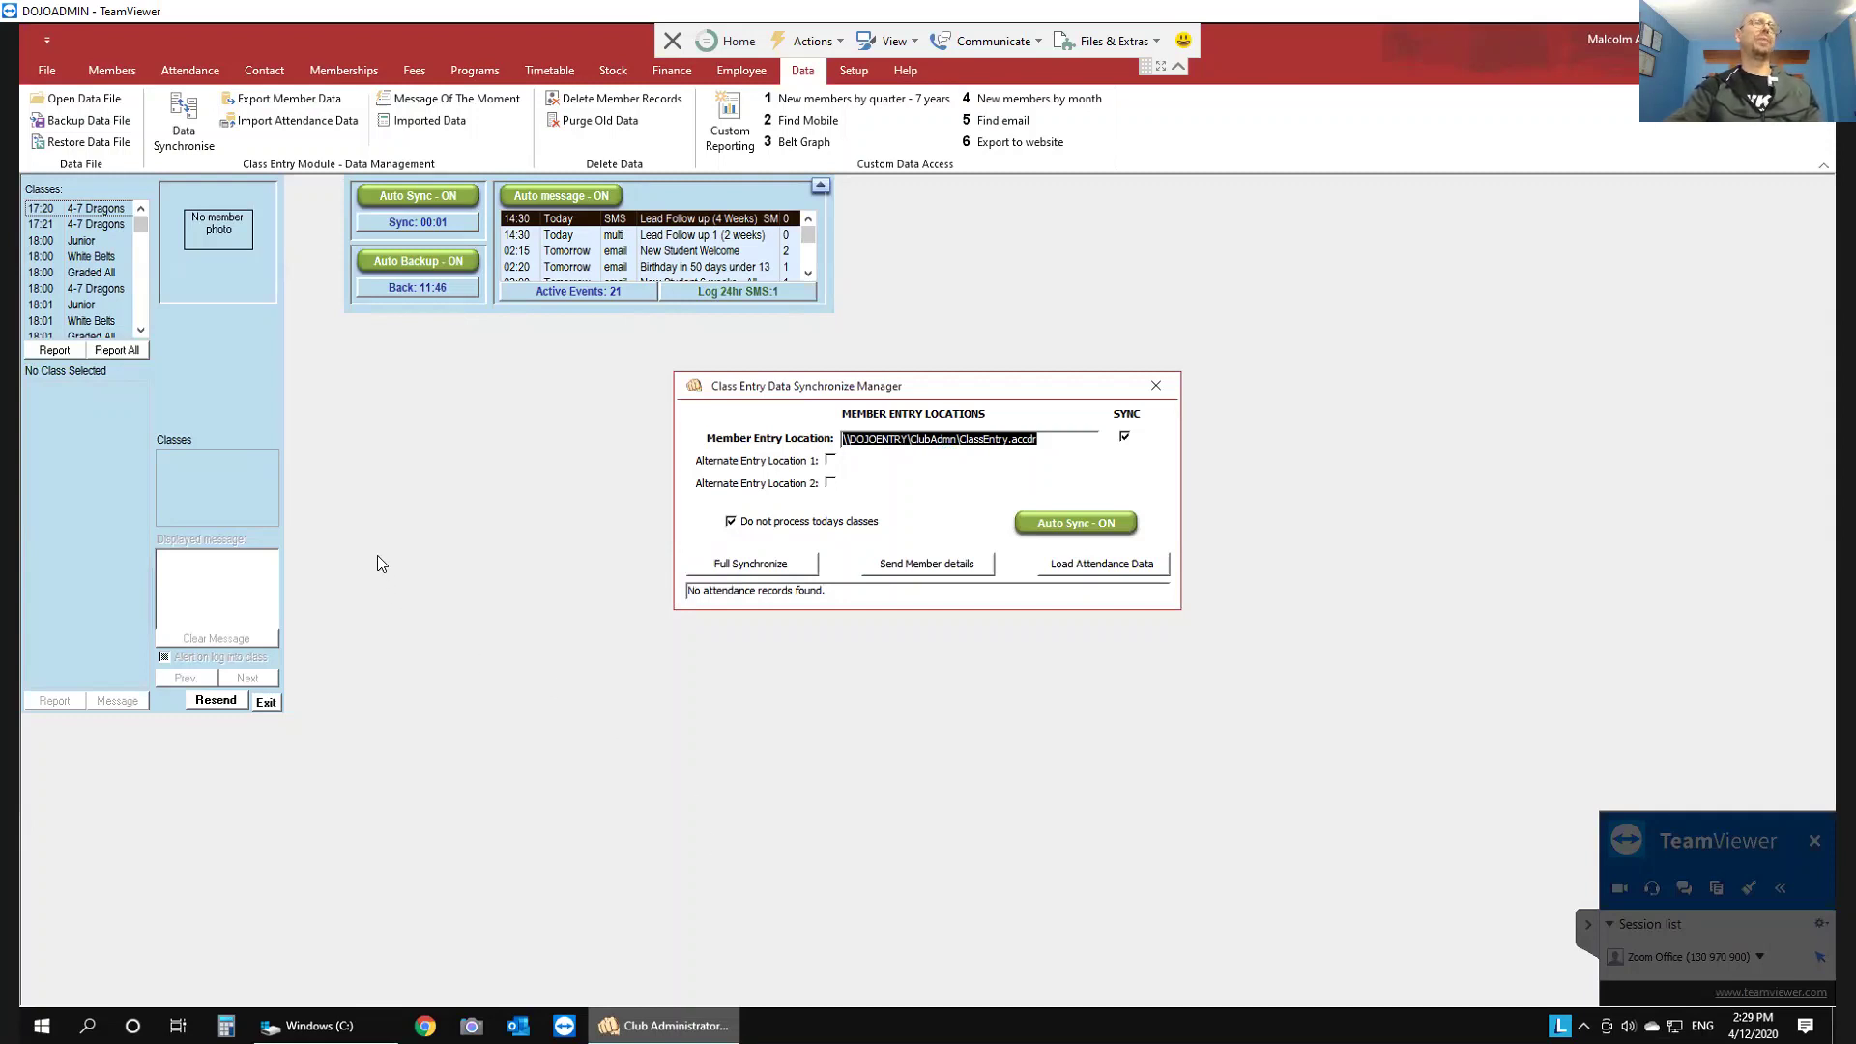
Step: Review the advanced sharing settings and Everyone share permissions of the ClubAdmn folder on Windows (C:), accepting them as they are
left_click(333, 1025)
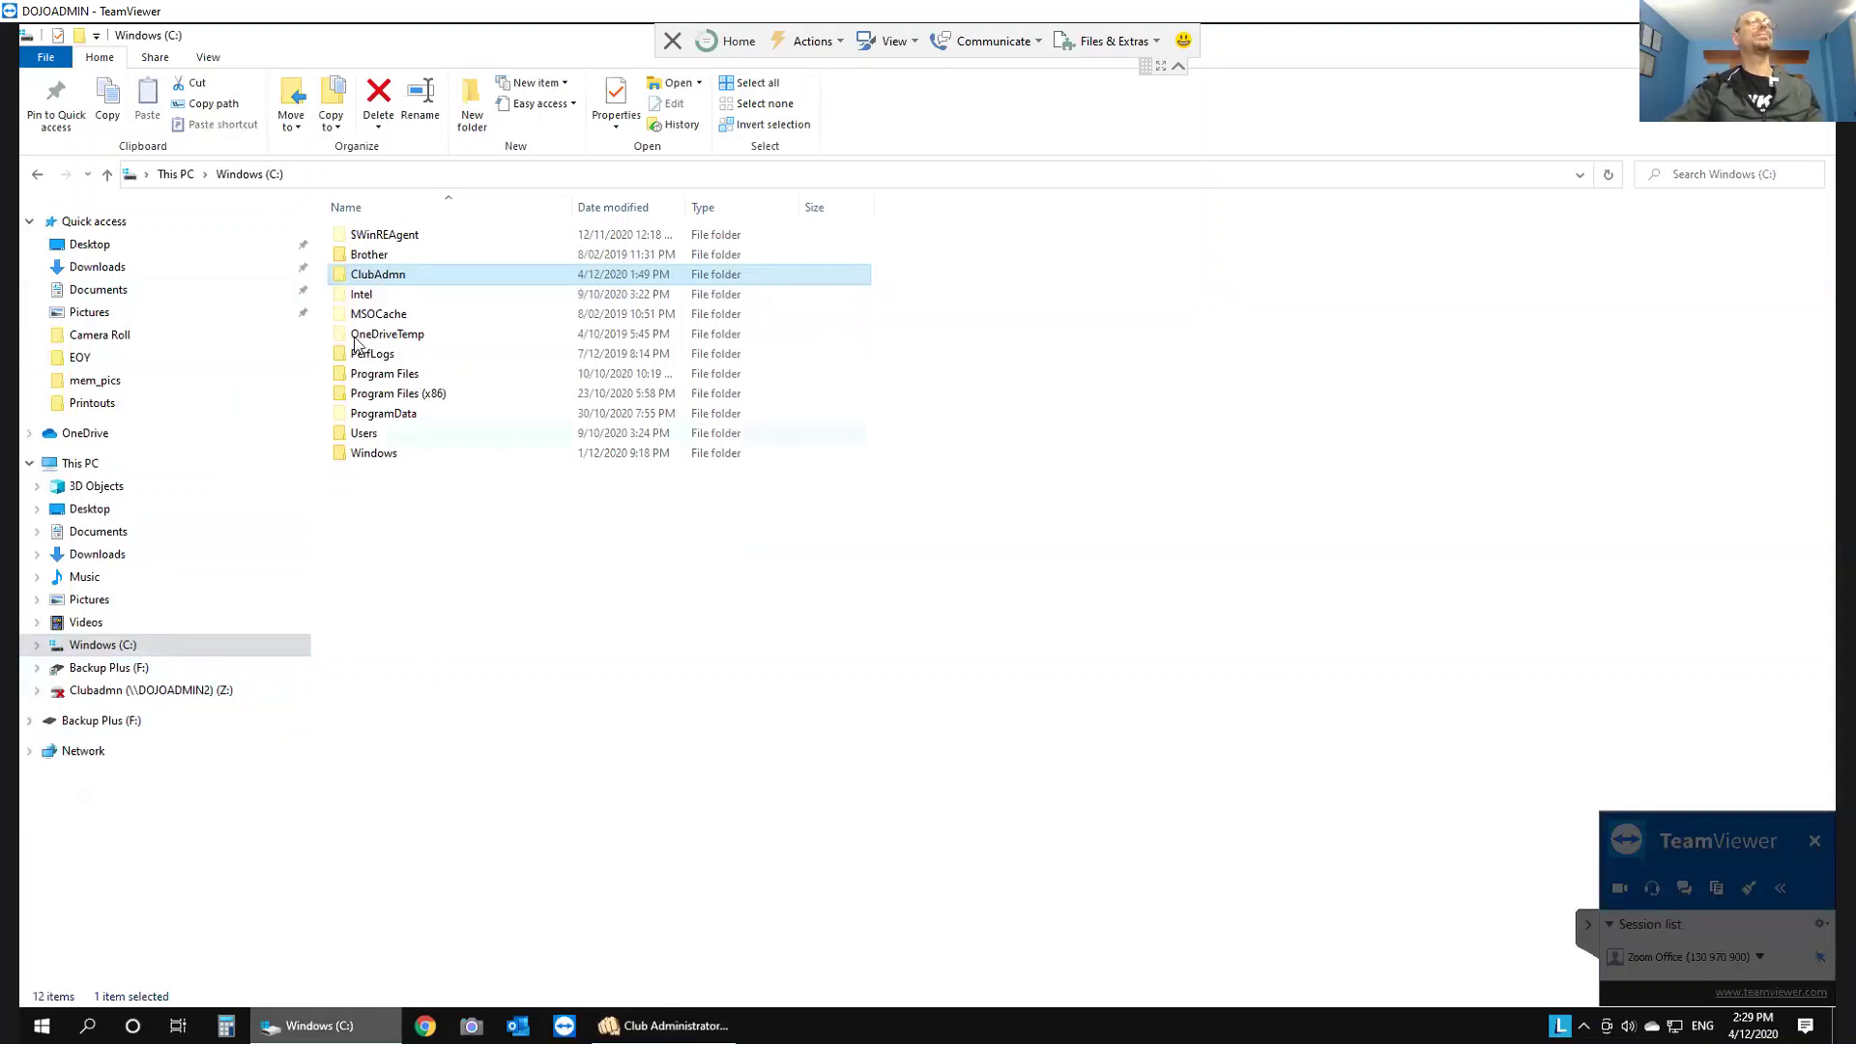
mouse_move(377, 278)
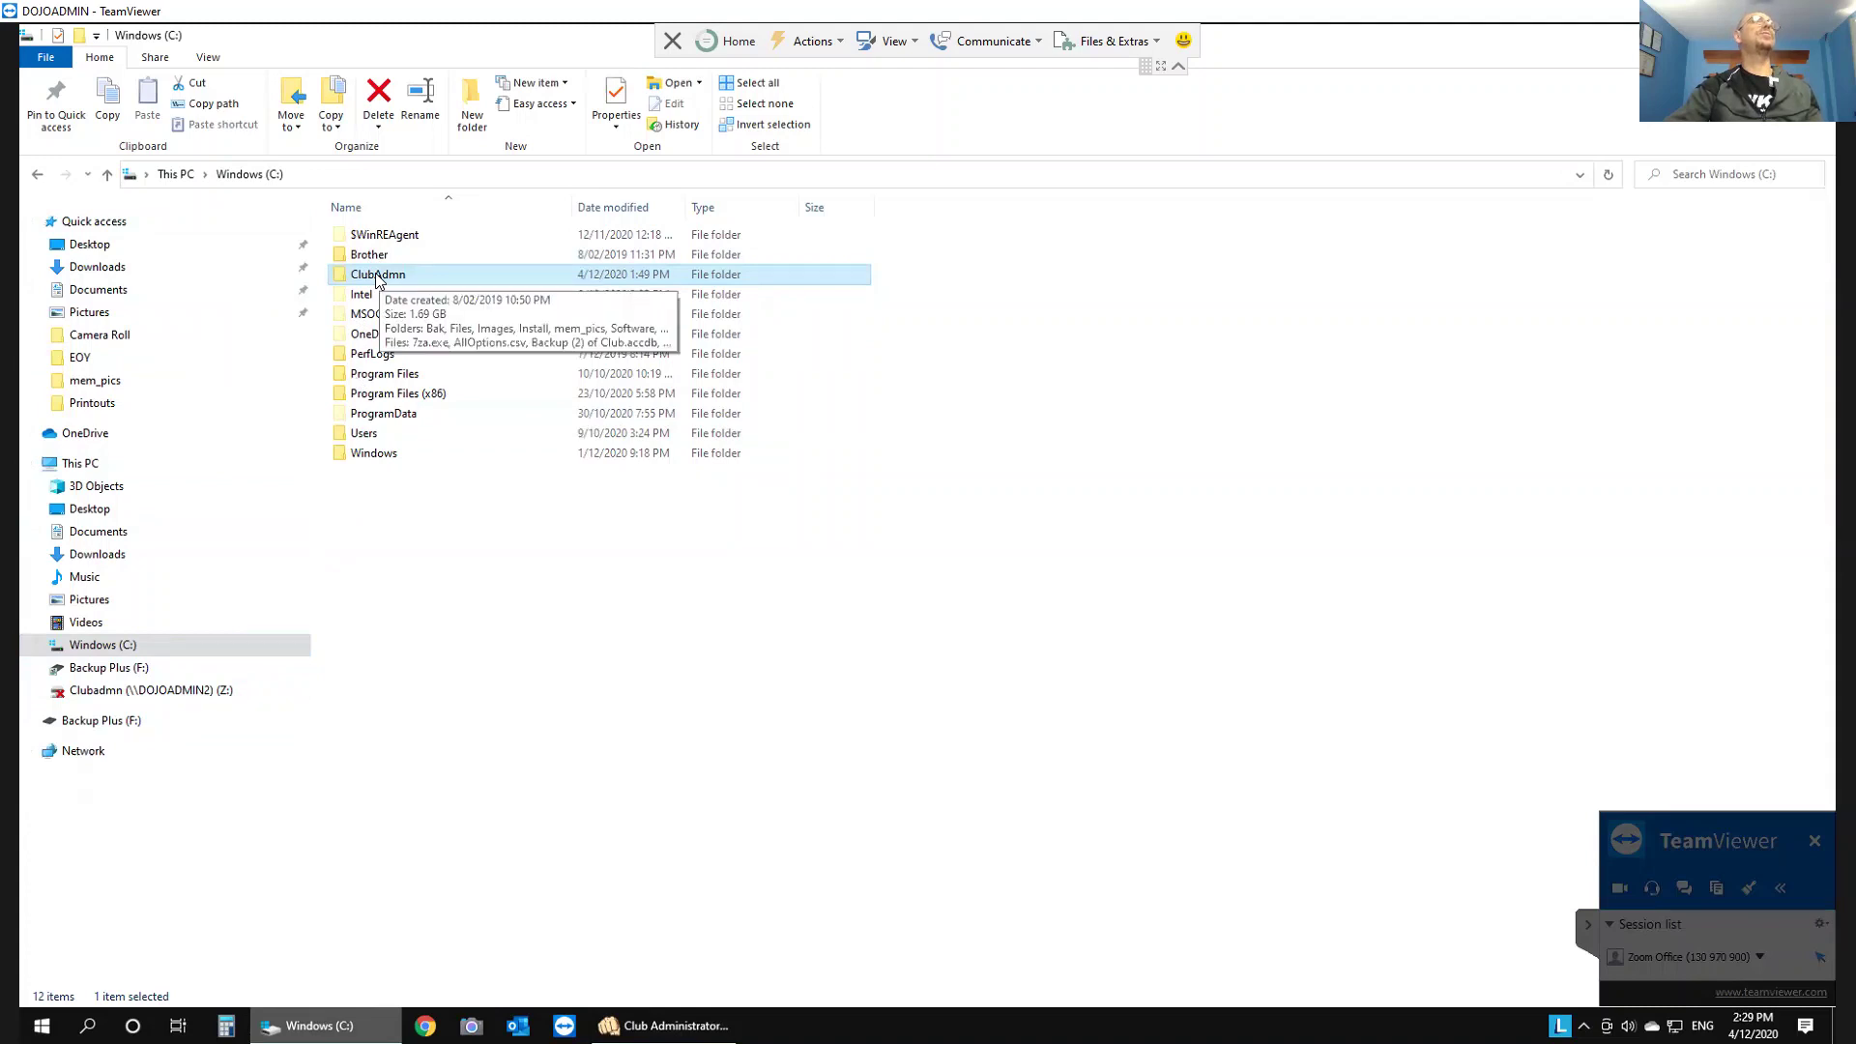
right_click(375, 274)
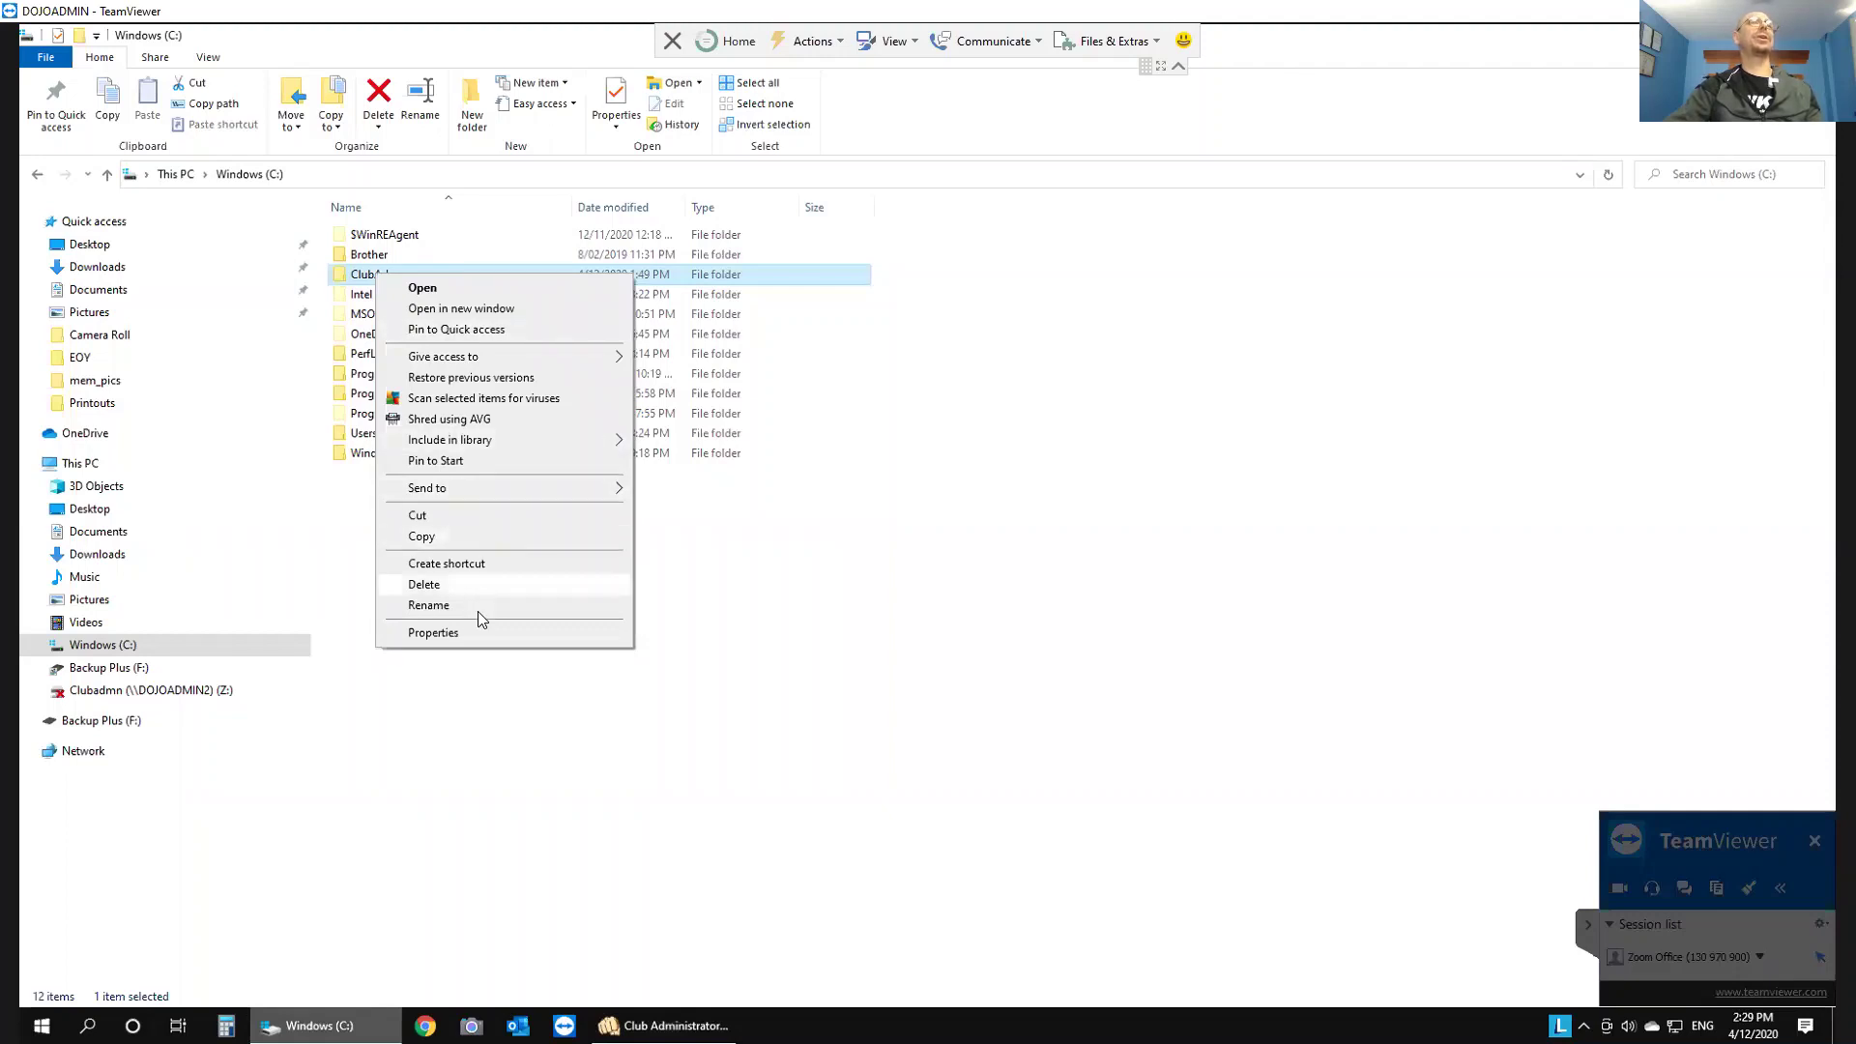
left_click(486, 641)
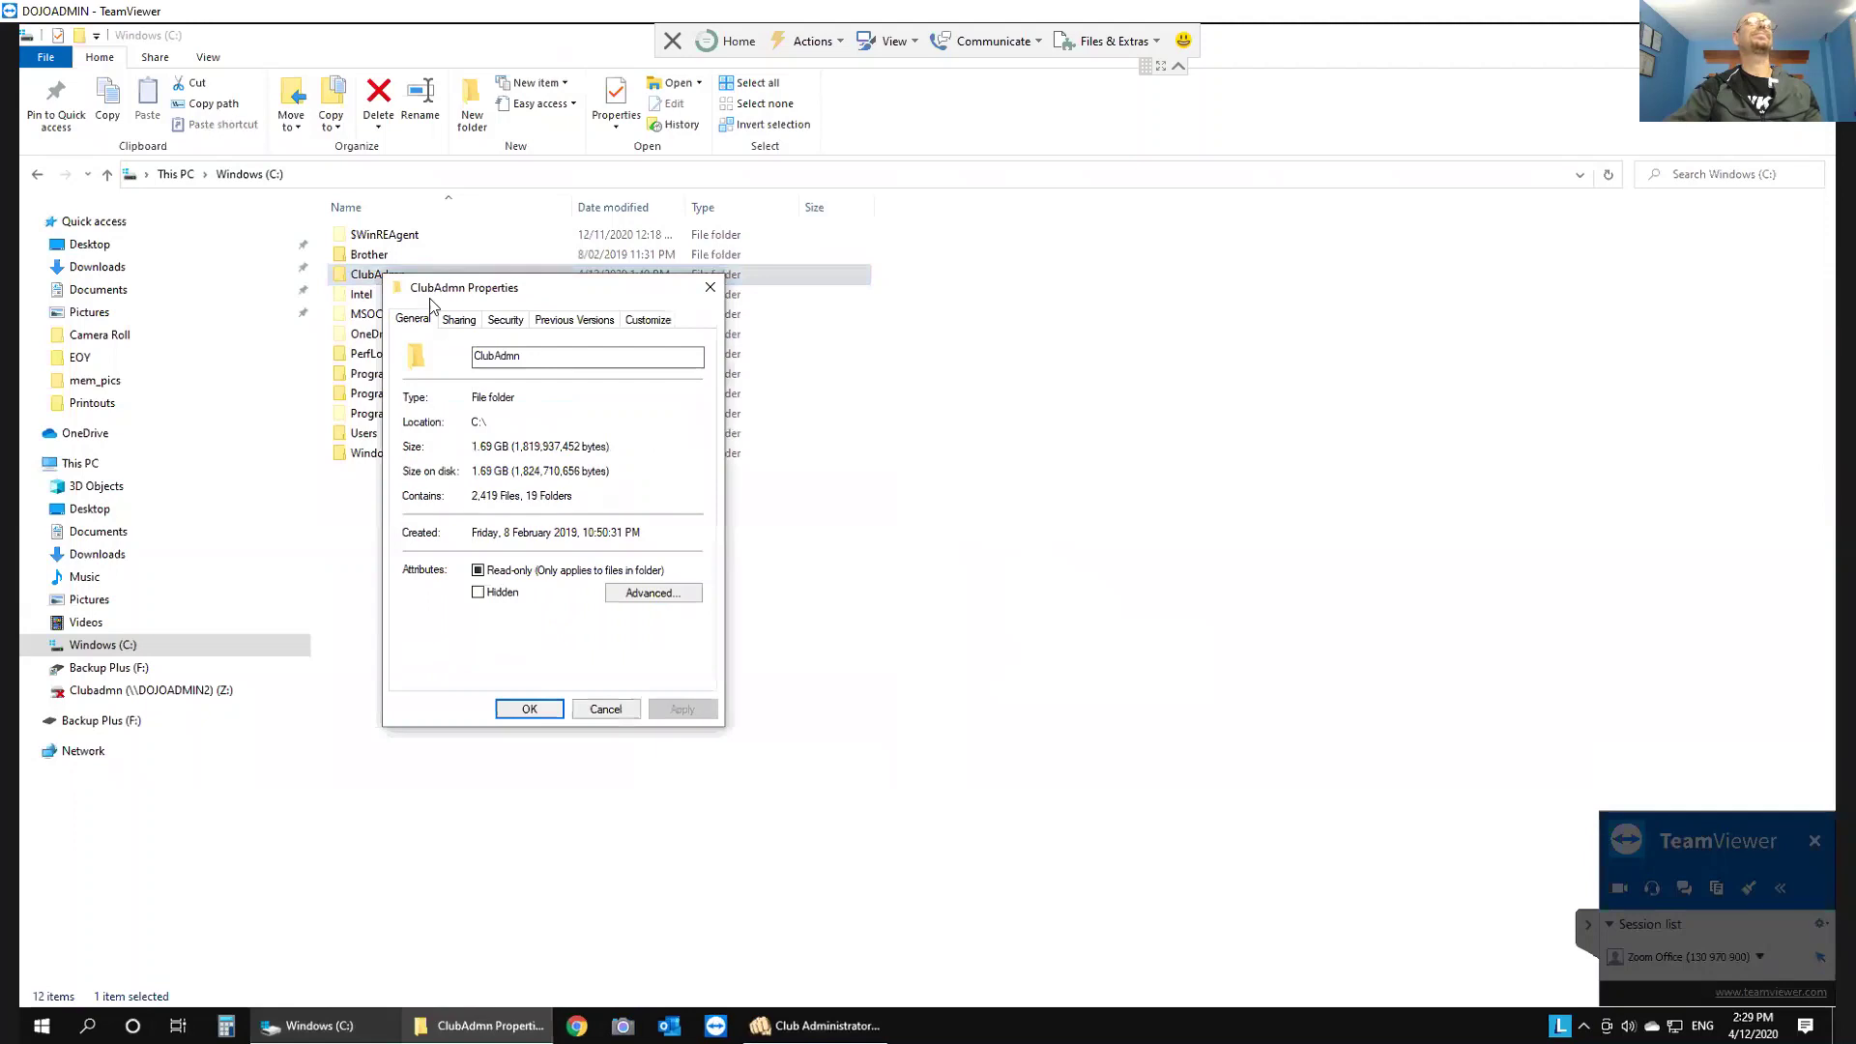
left_click(462, 320)
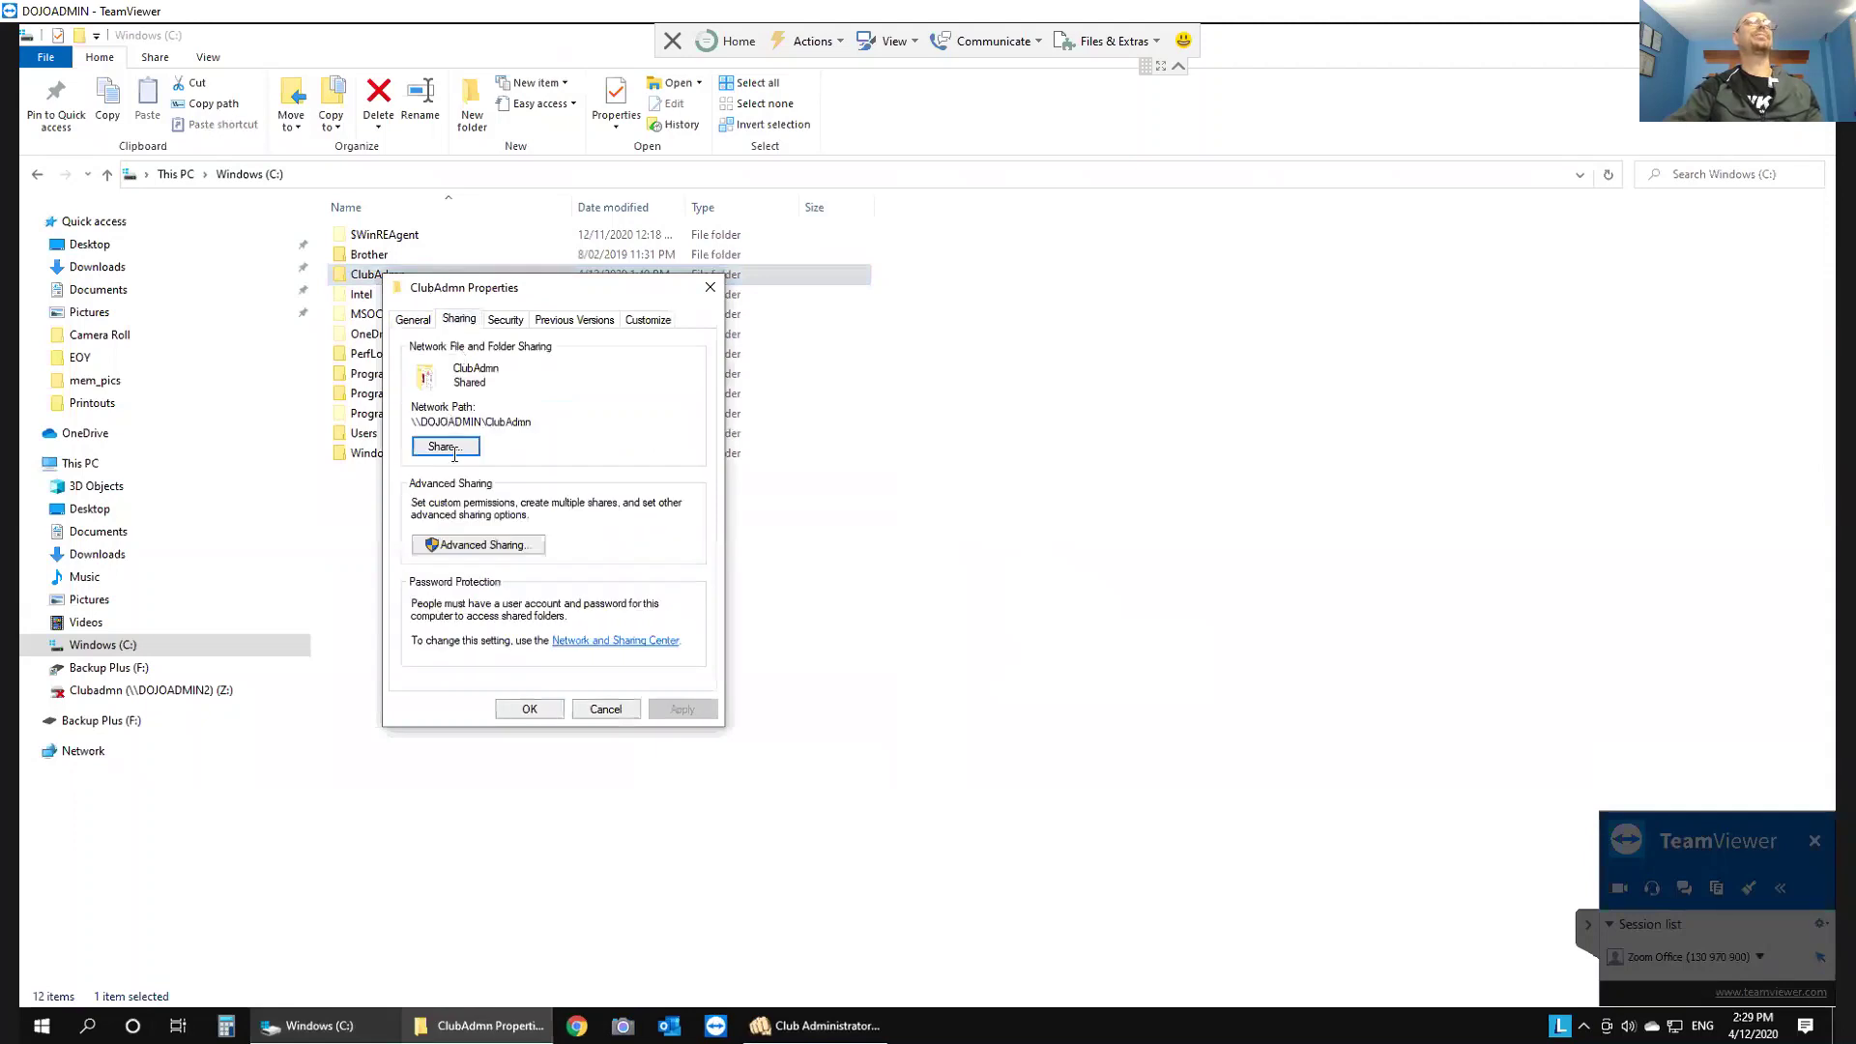
left_click(480, 544)
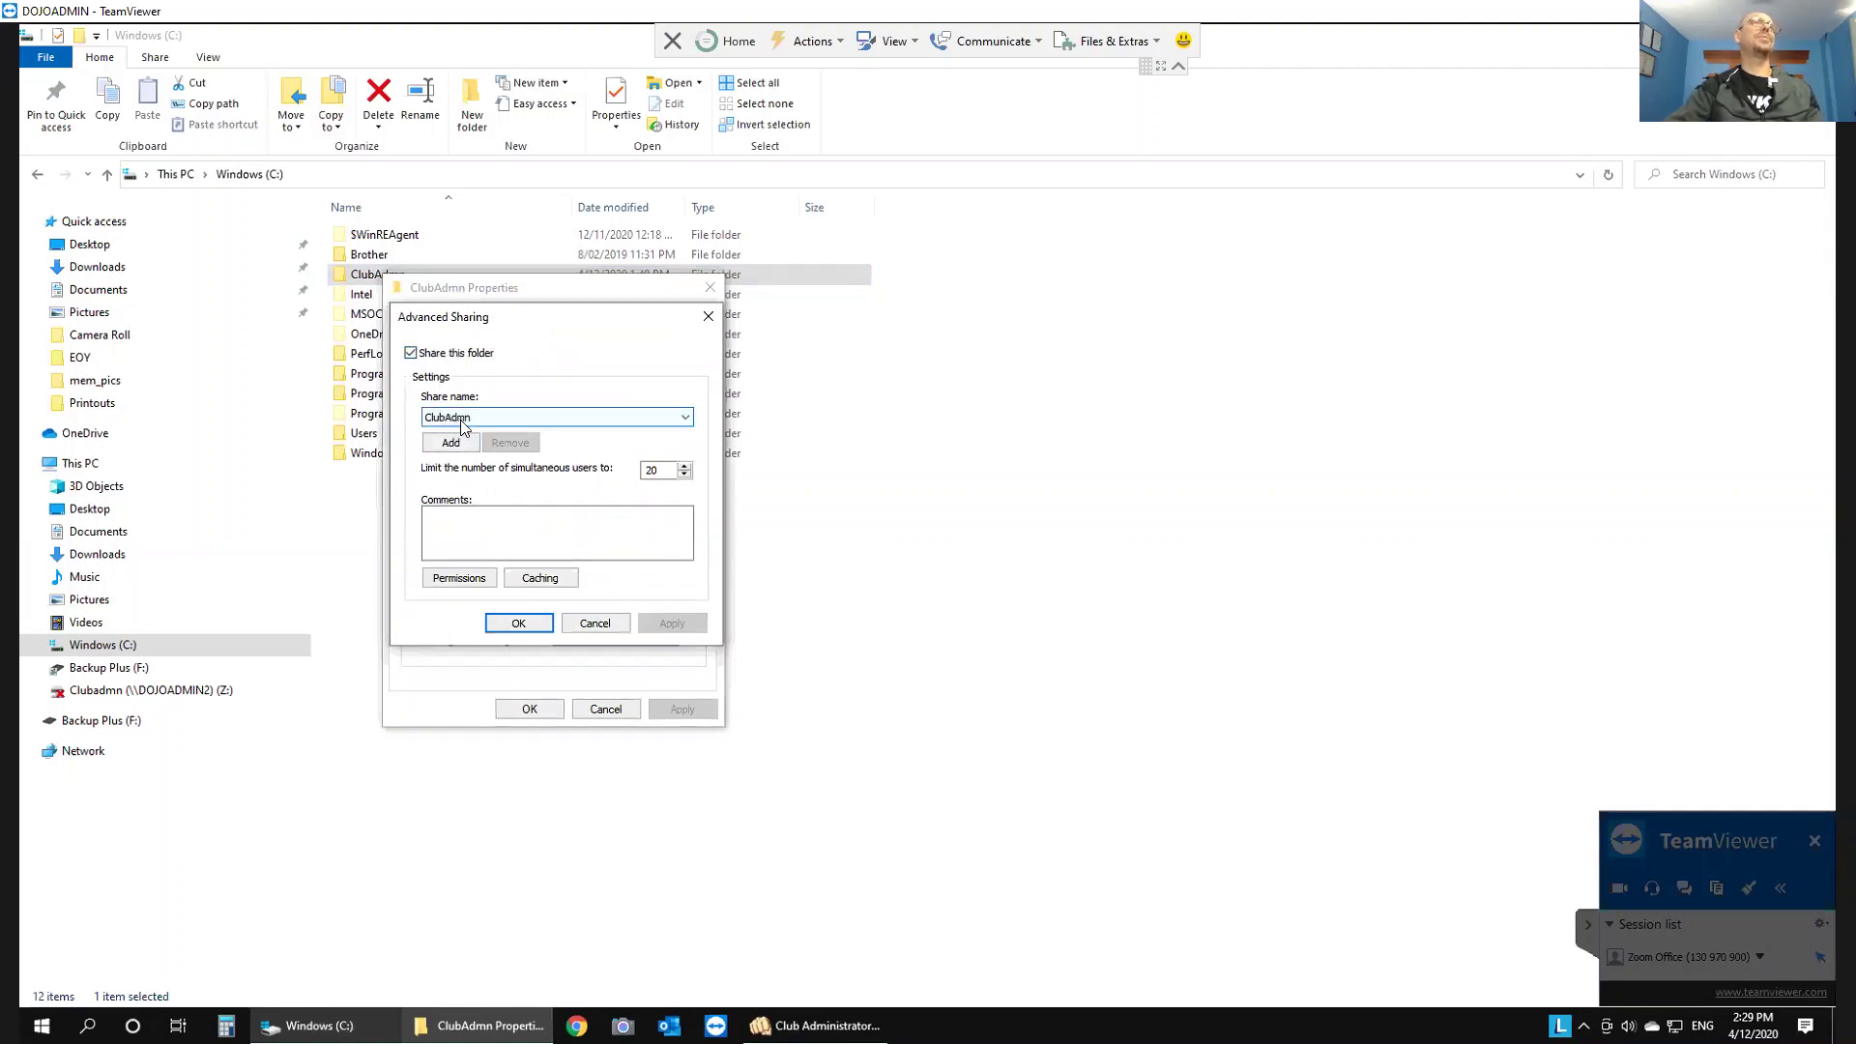
left_click(460, 580)
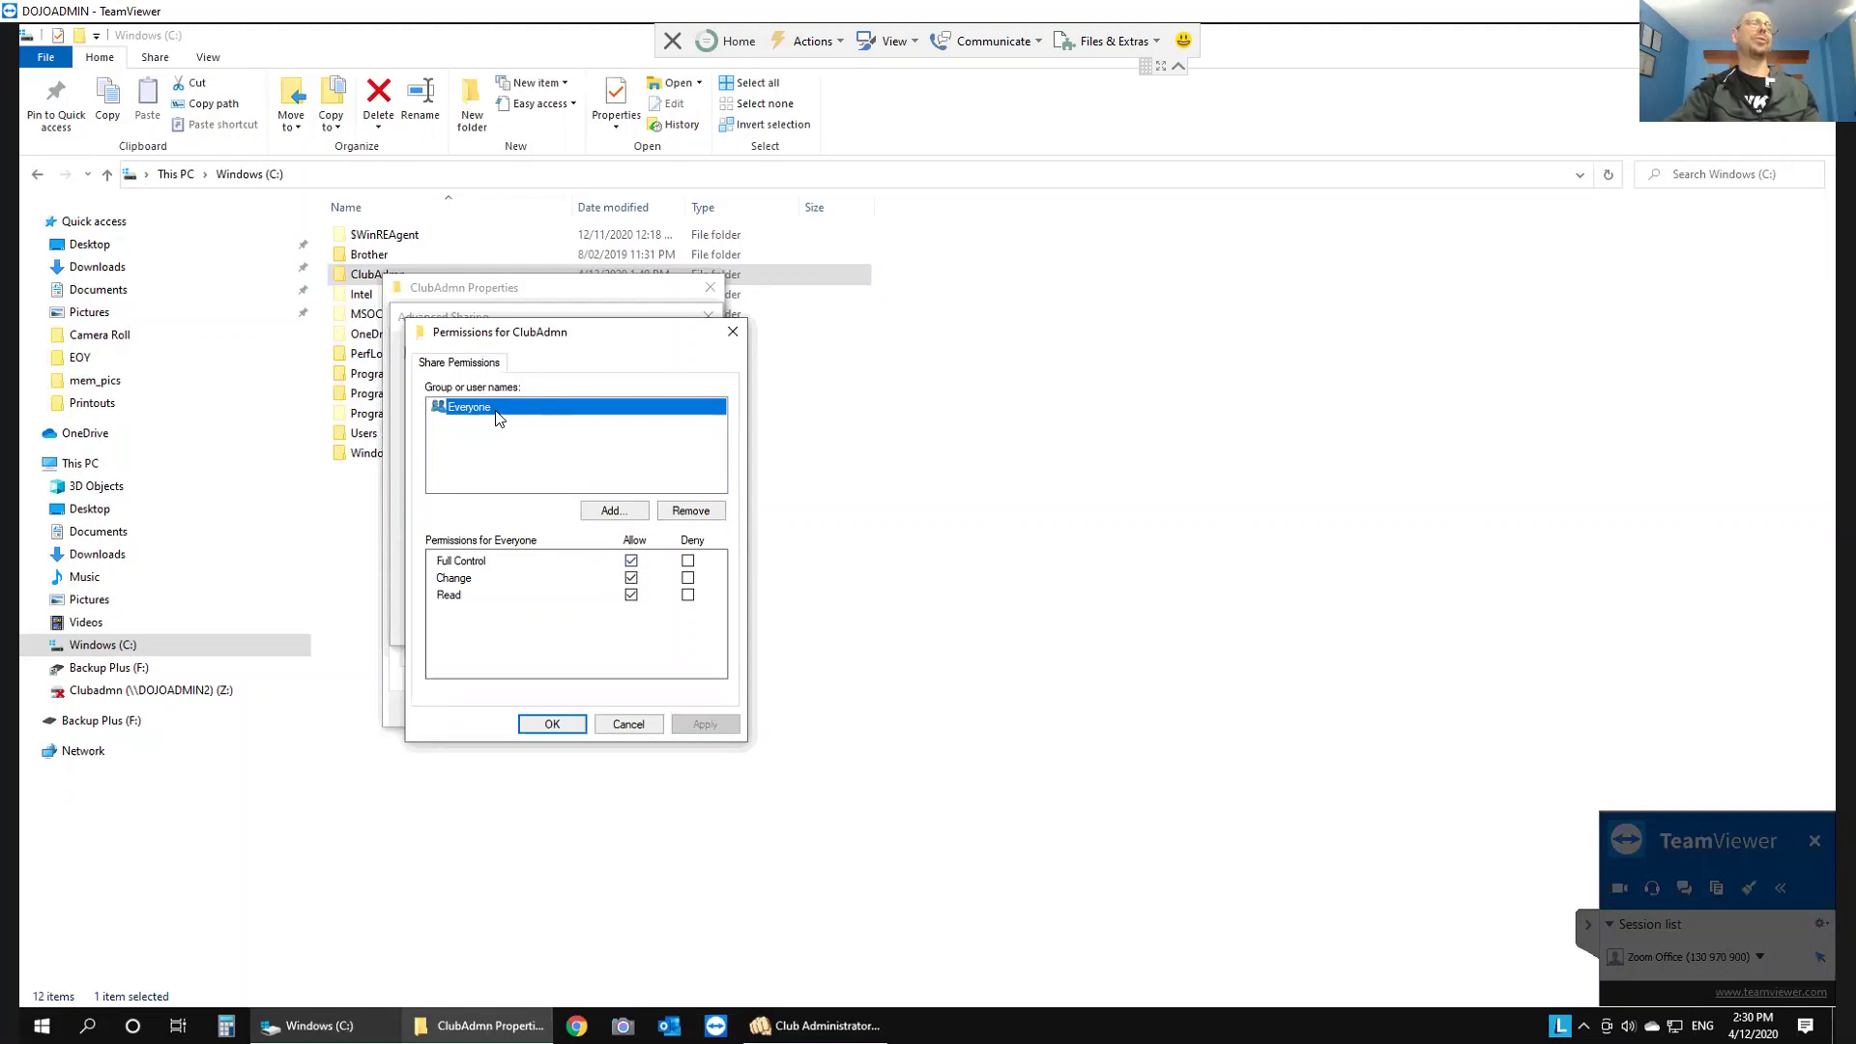
left_click(555, 725)
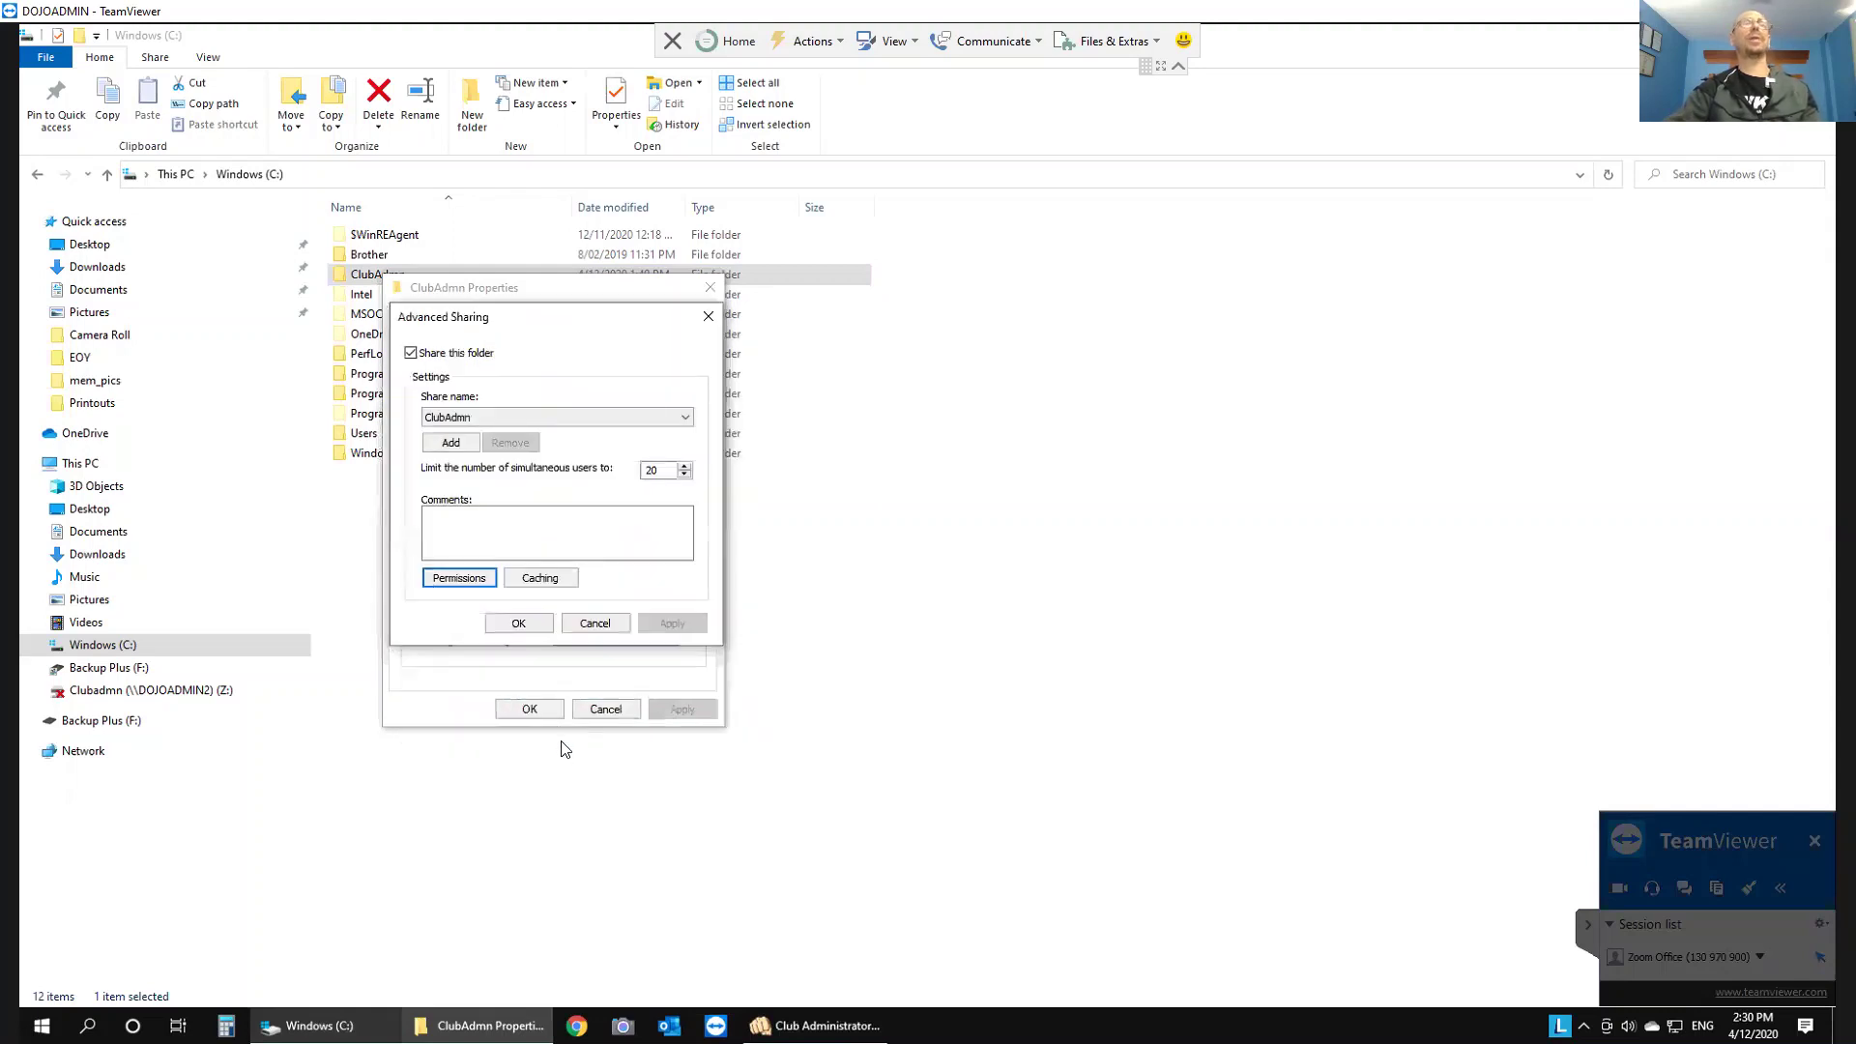
left_click(518, 625)
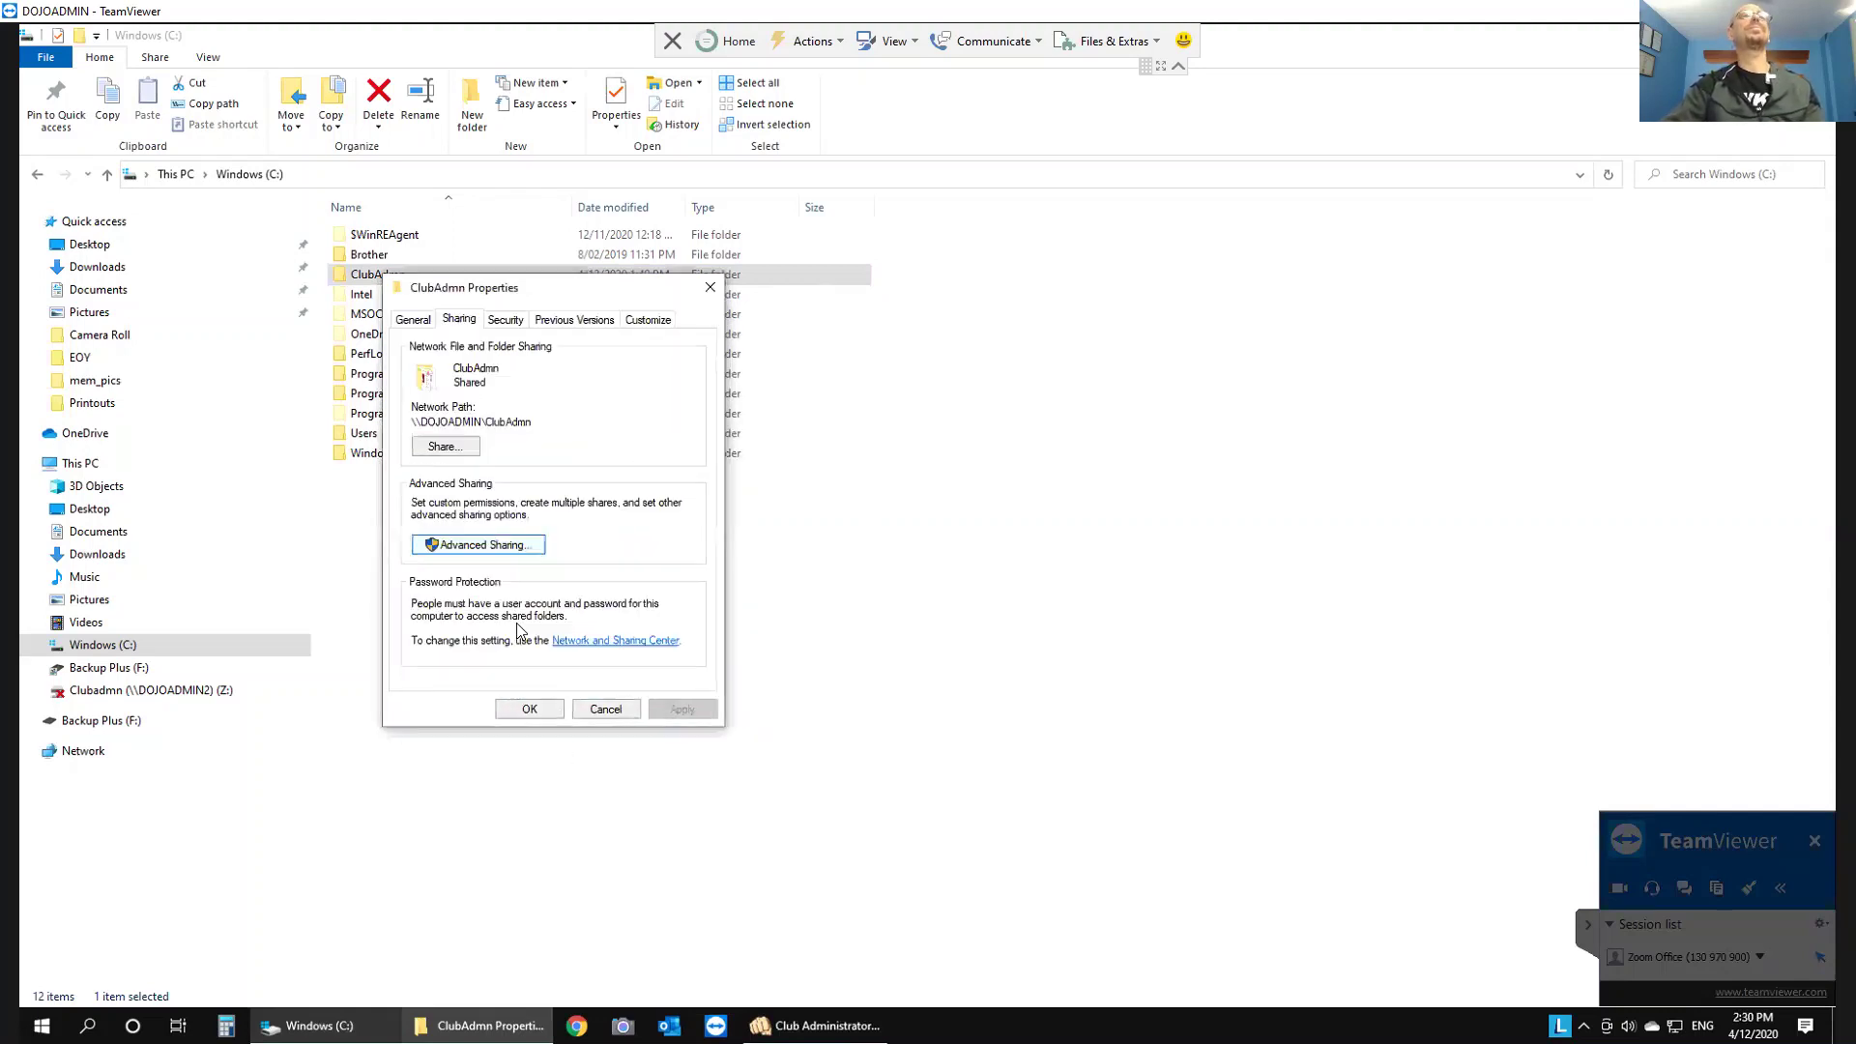
left_click(529, 711)
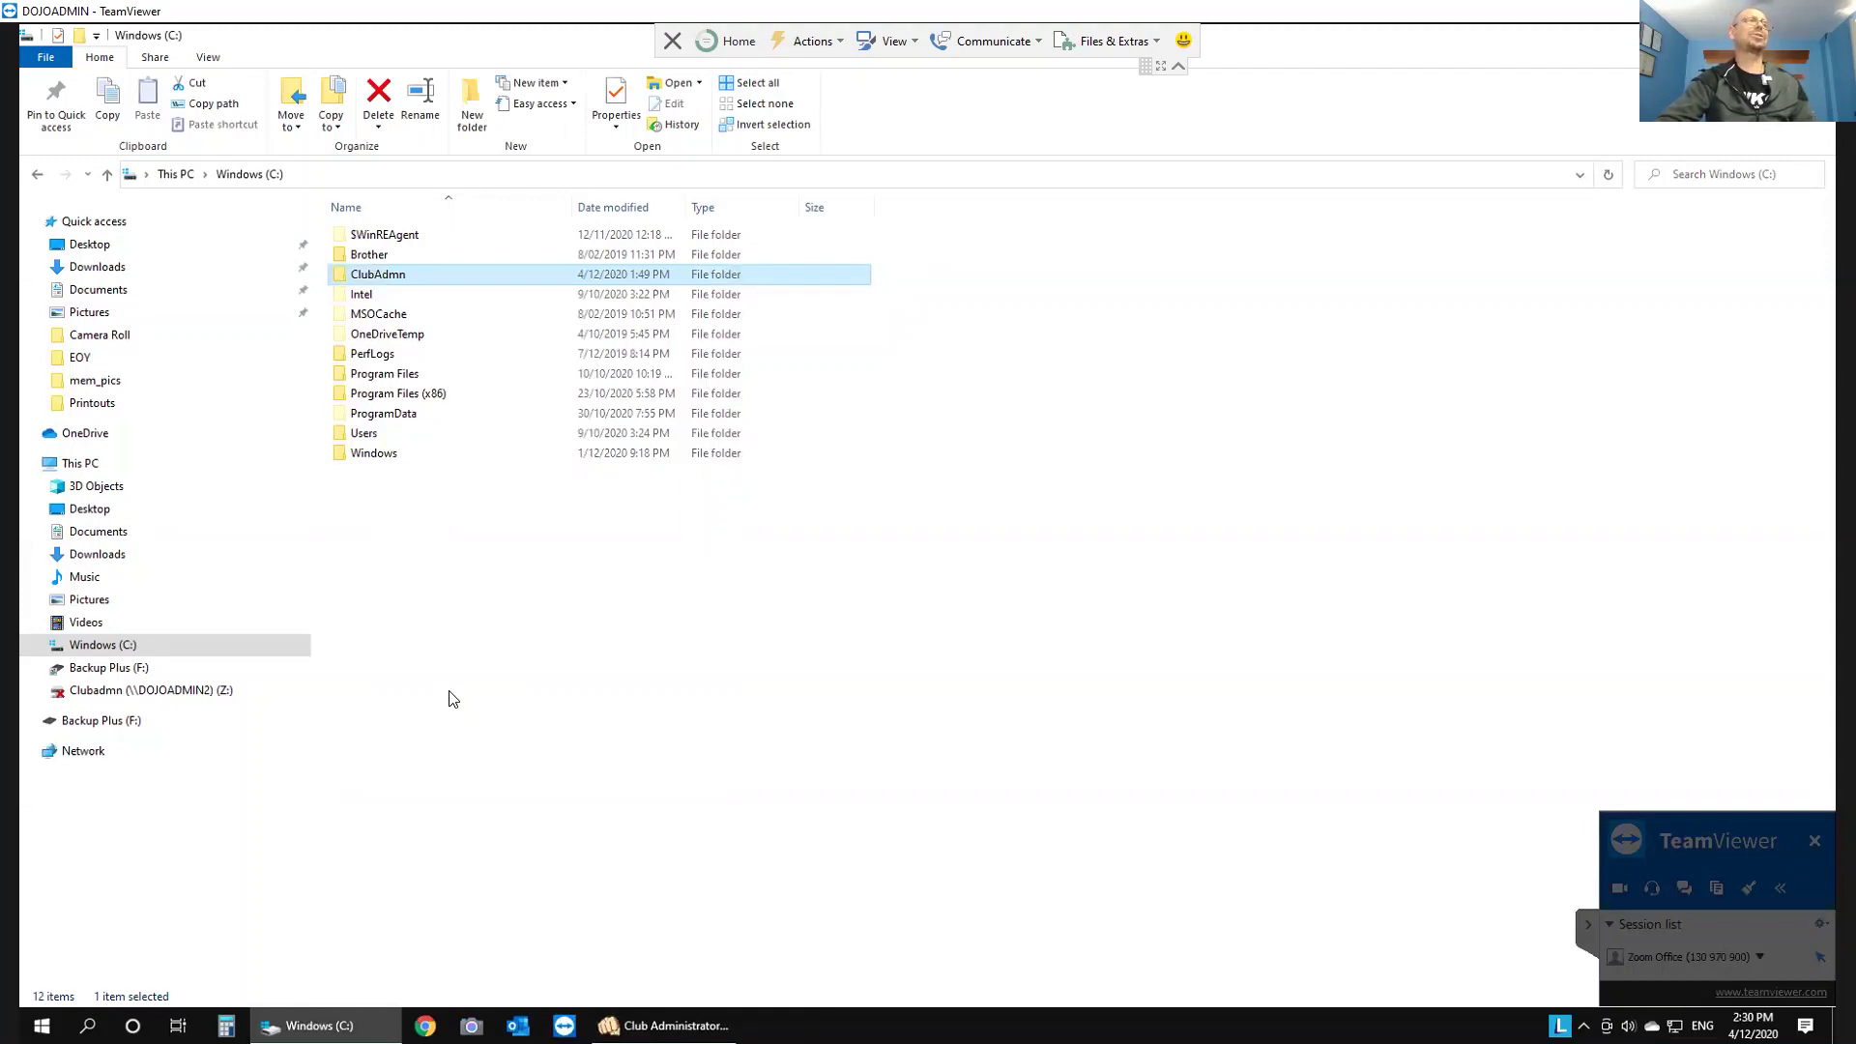
Step: Browse the network to the ZOOMROOM computer and select its shared ClubAdmn folder
left_click(81, 753)
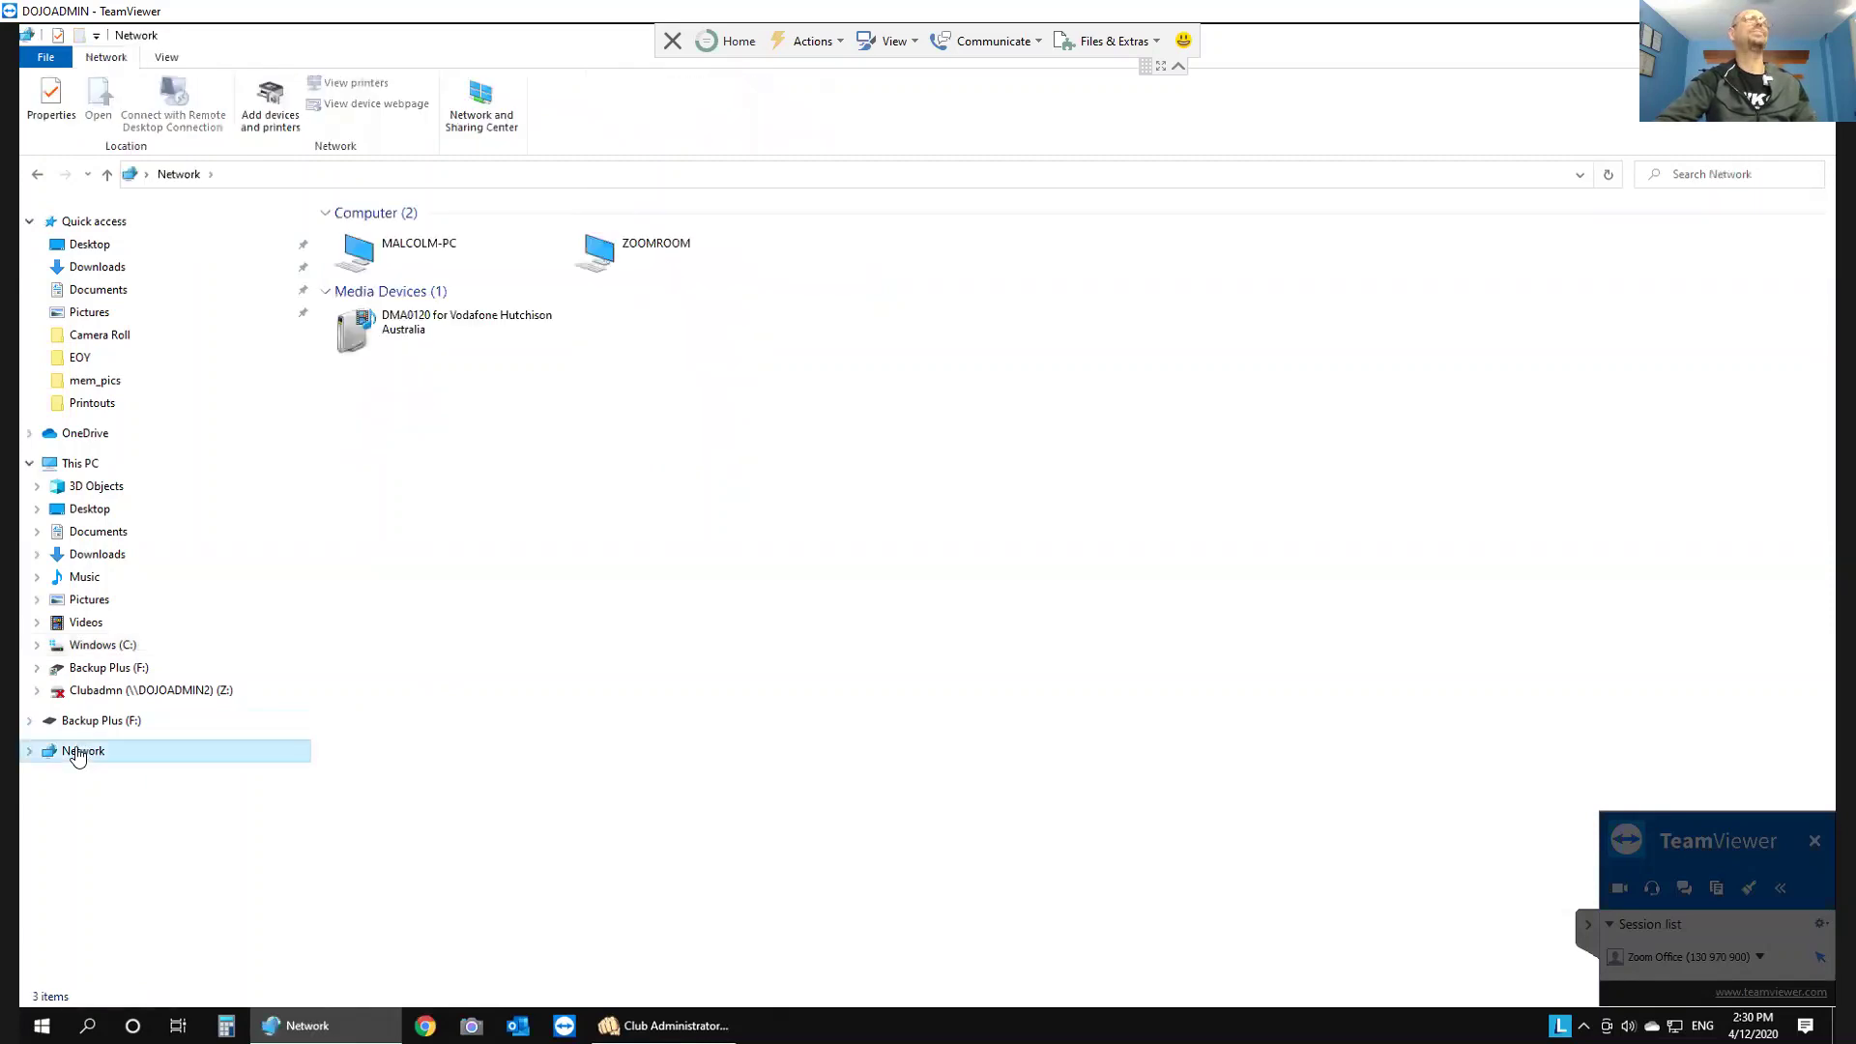
double_click(659, 253)
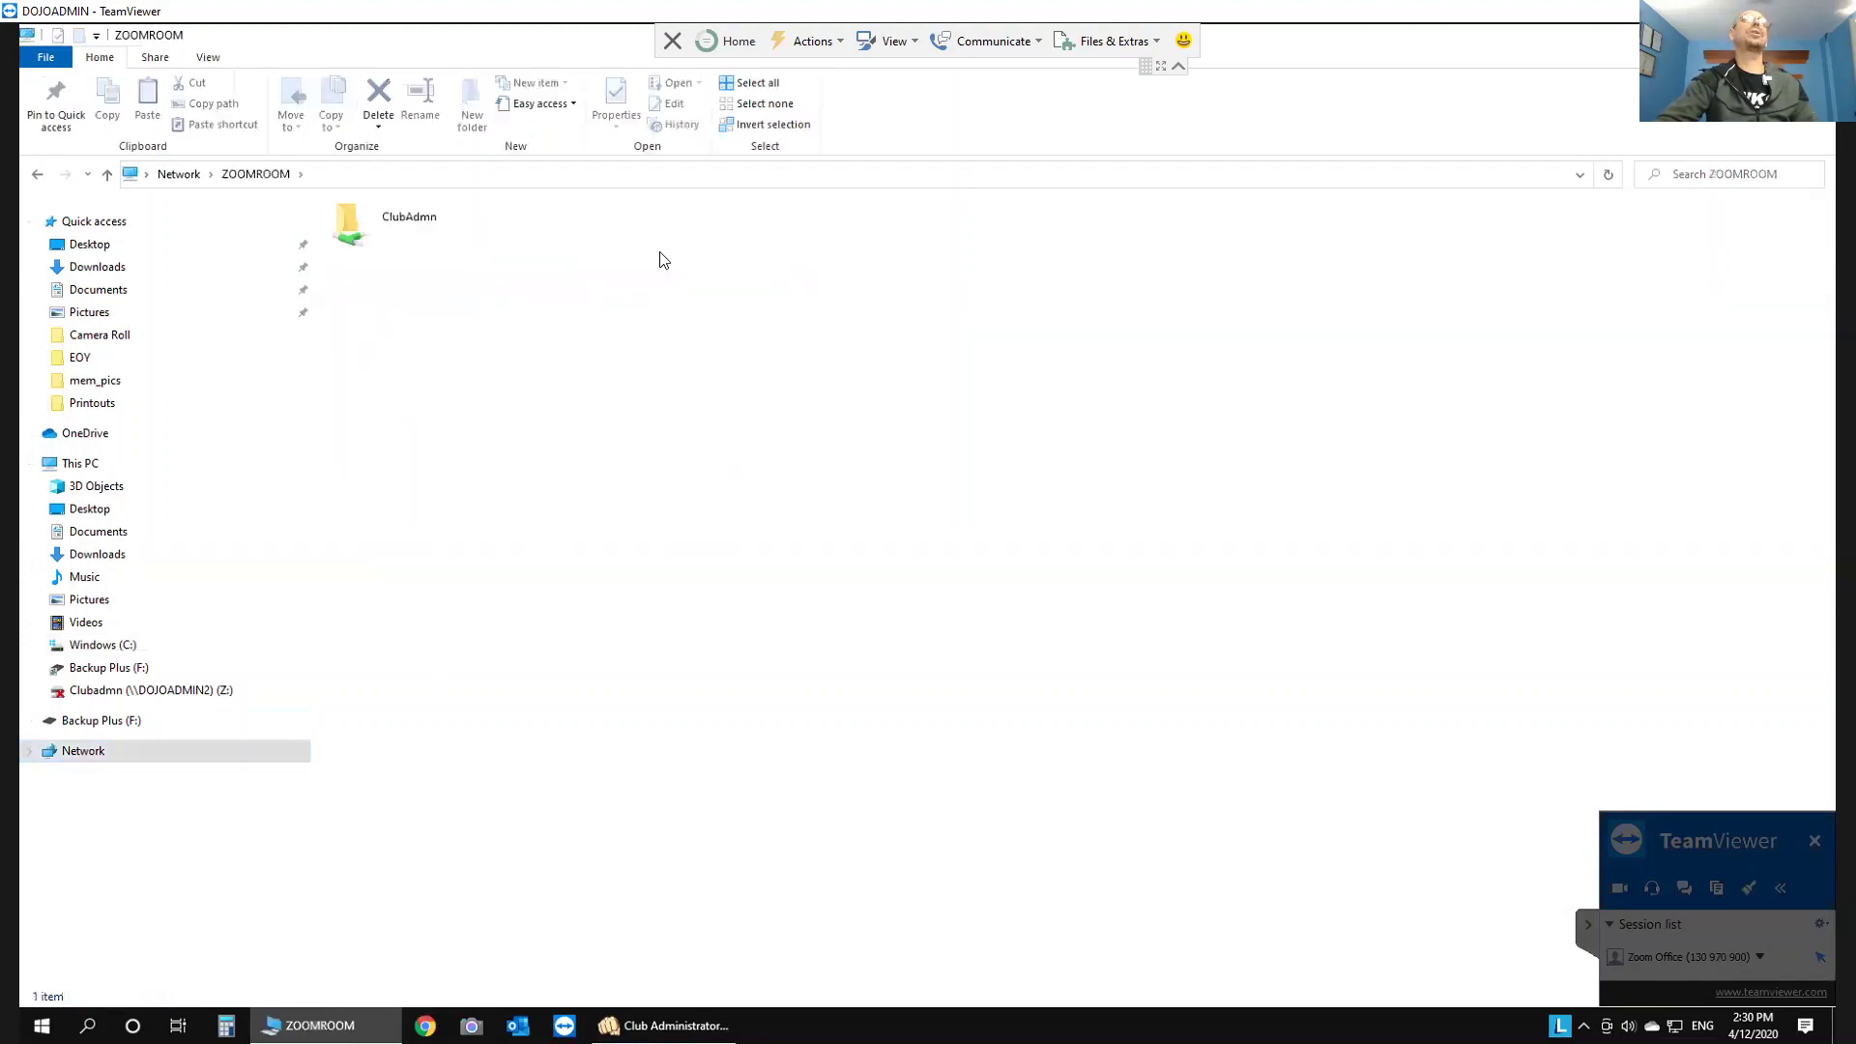
left_click(418, 224)
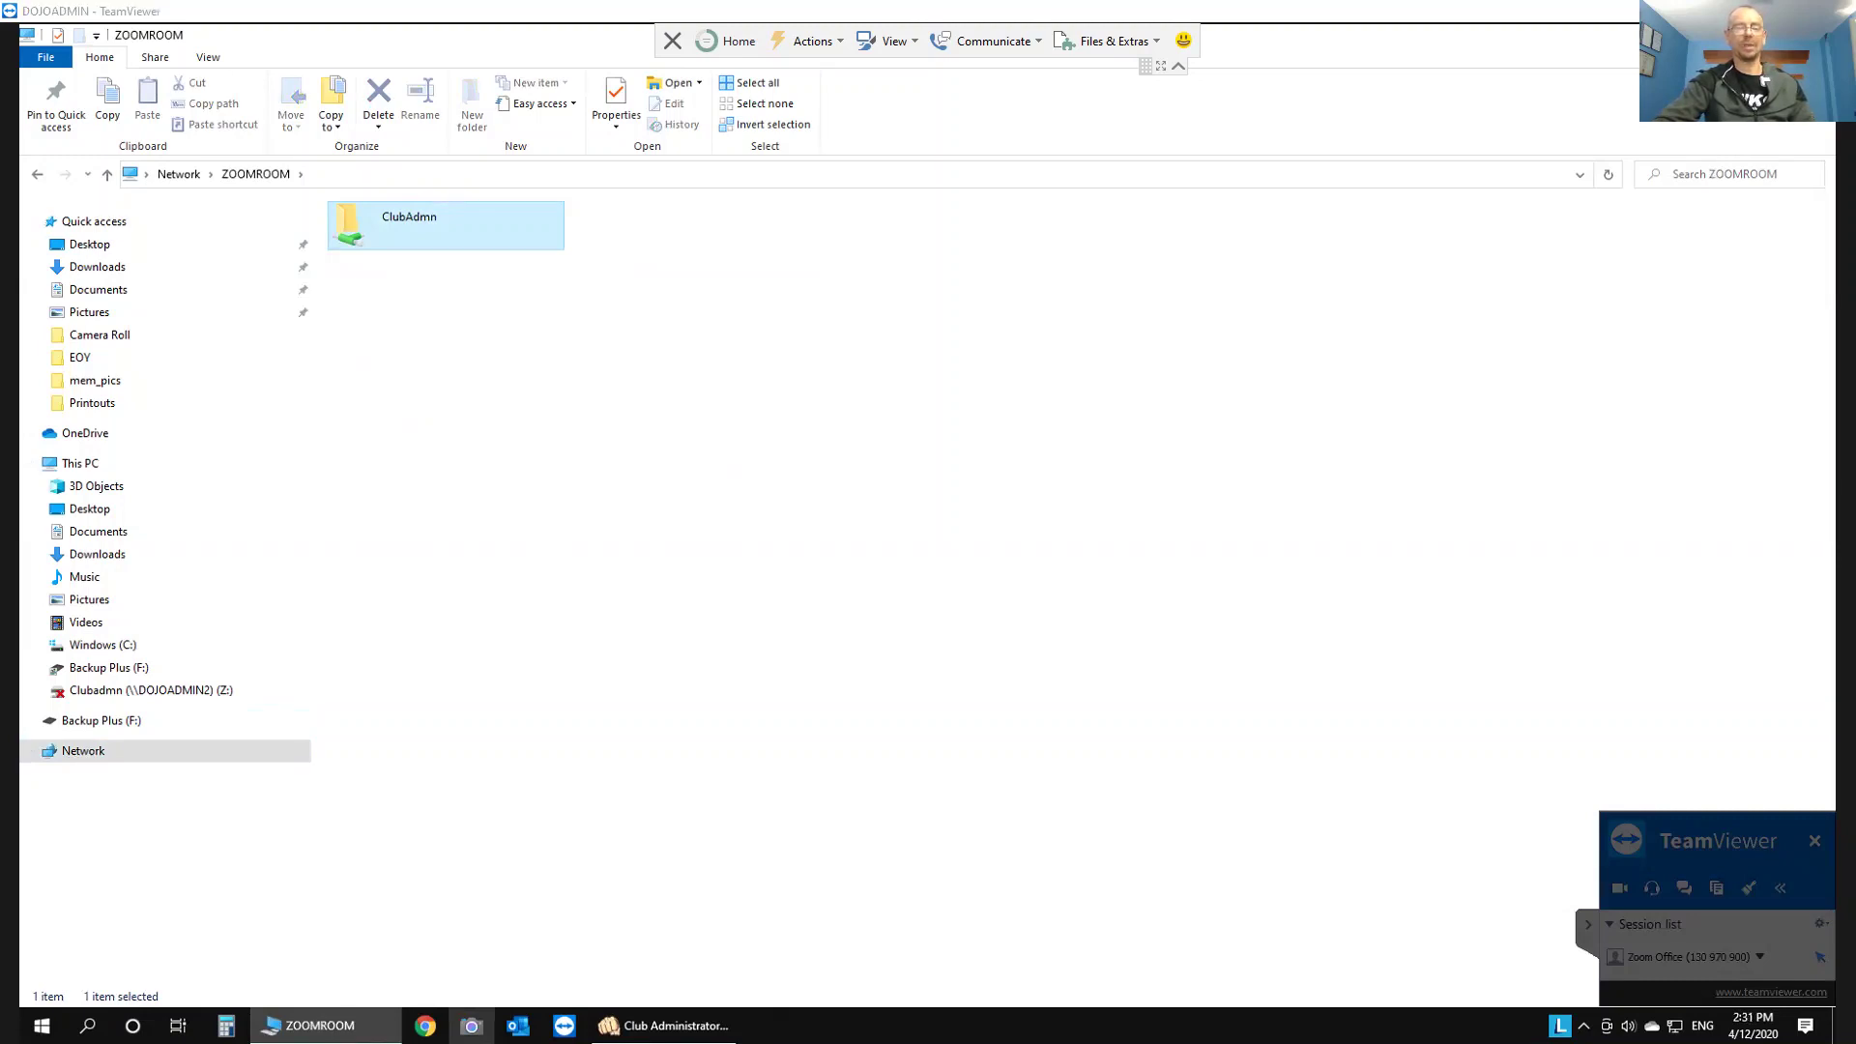
Step: In a new File Explorer window on the local computer, view the ClubAdmn folder's contents on OS (C:)
key("super+e")
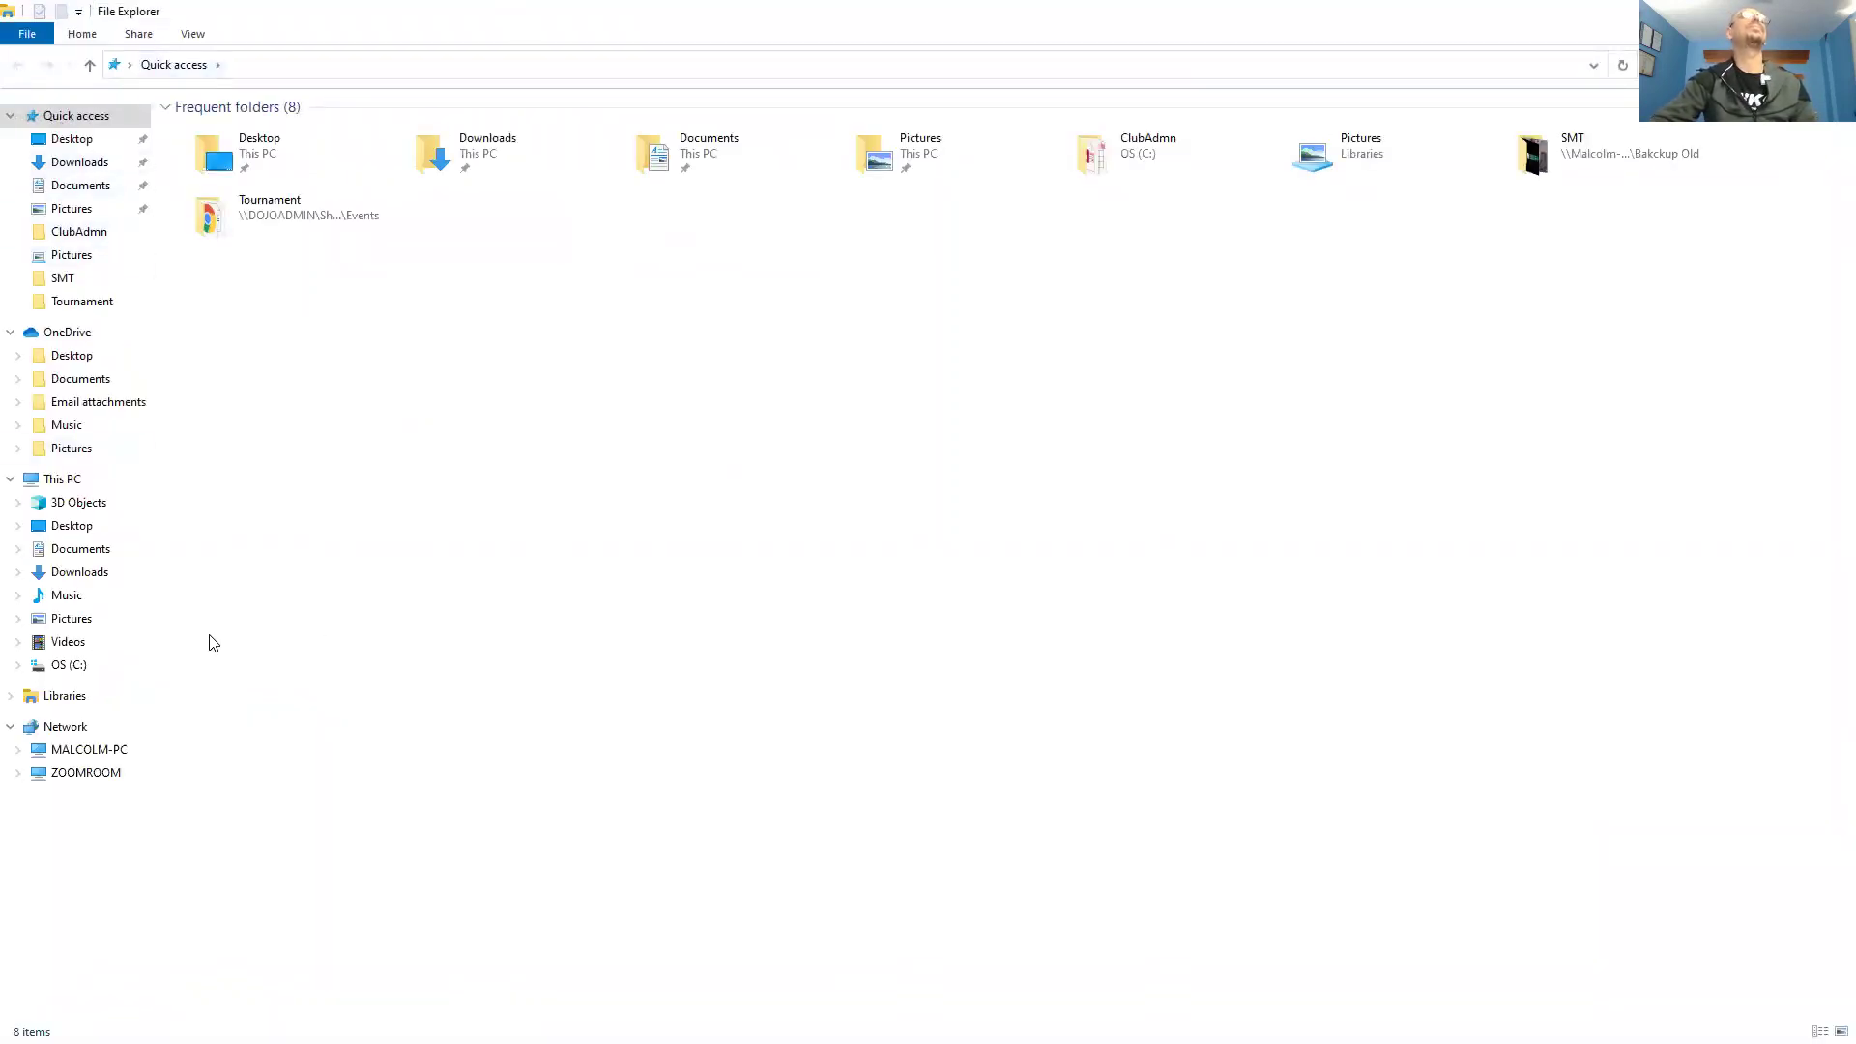
left_click(74, 665)
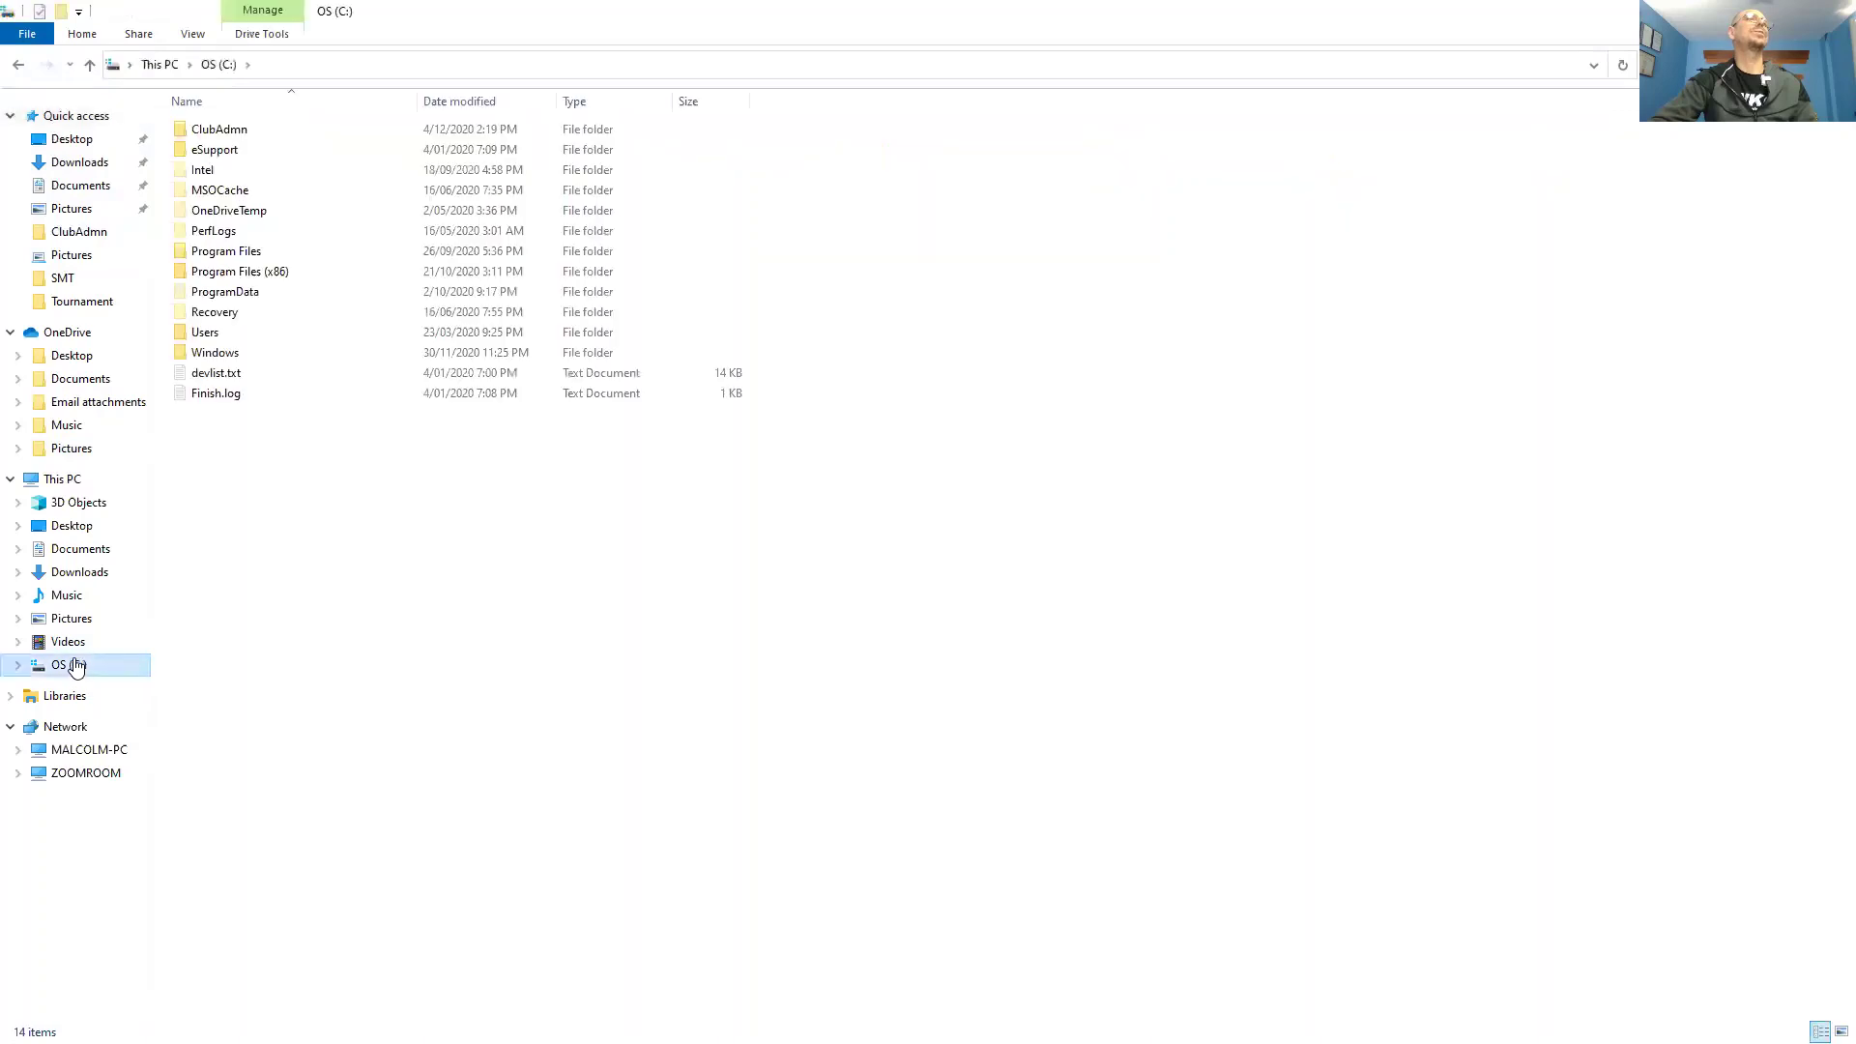
double_click(245, 136)
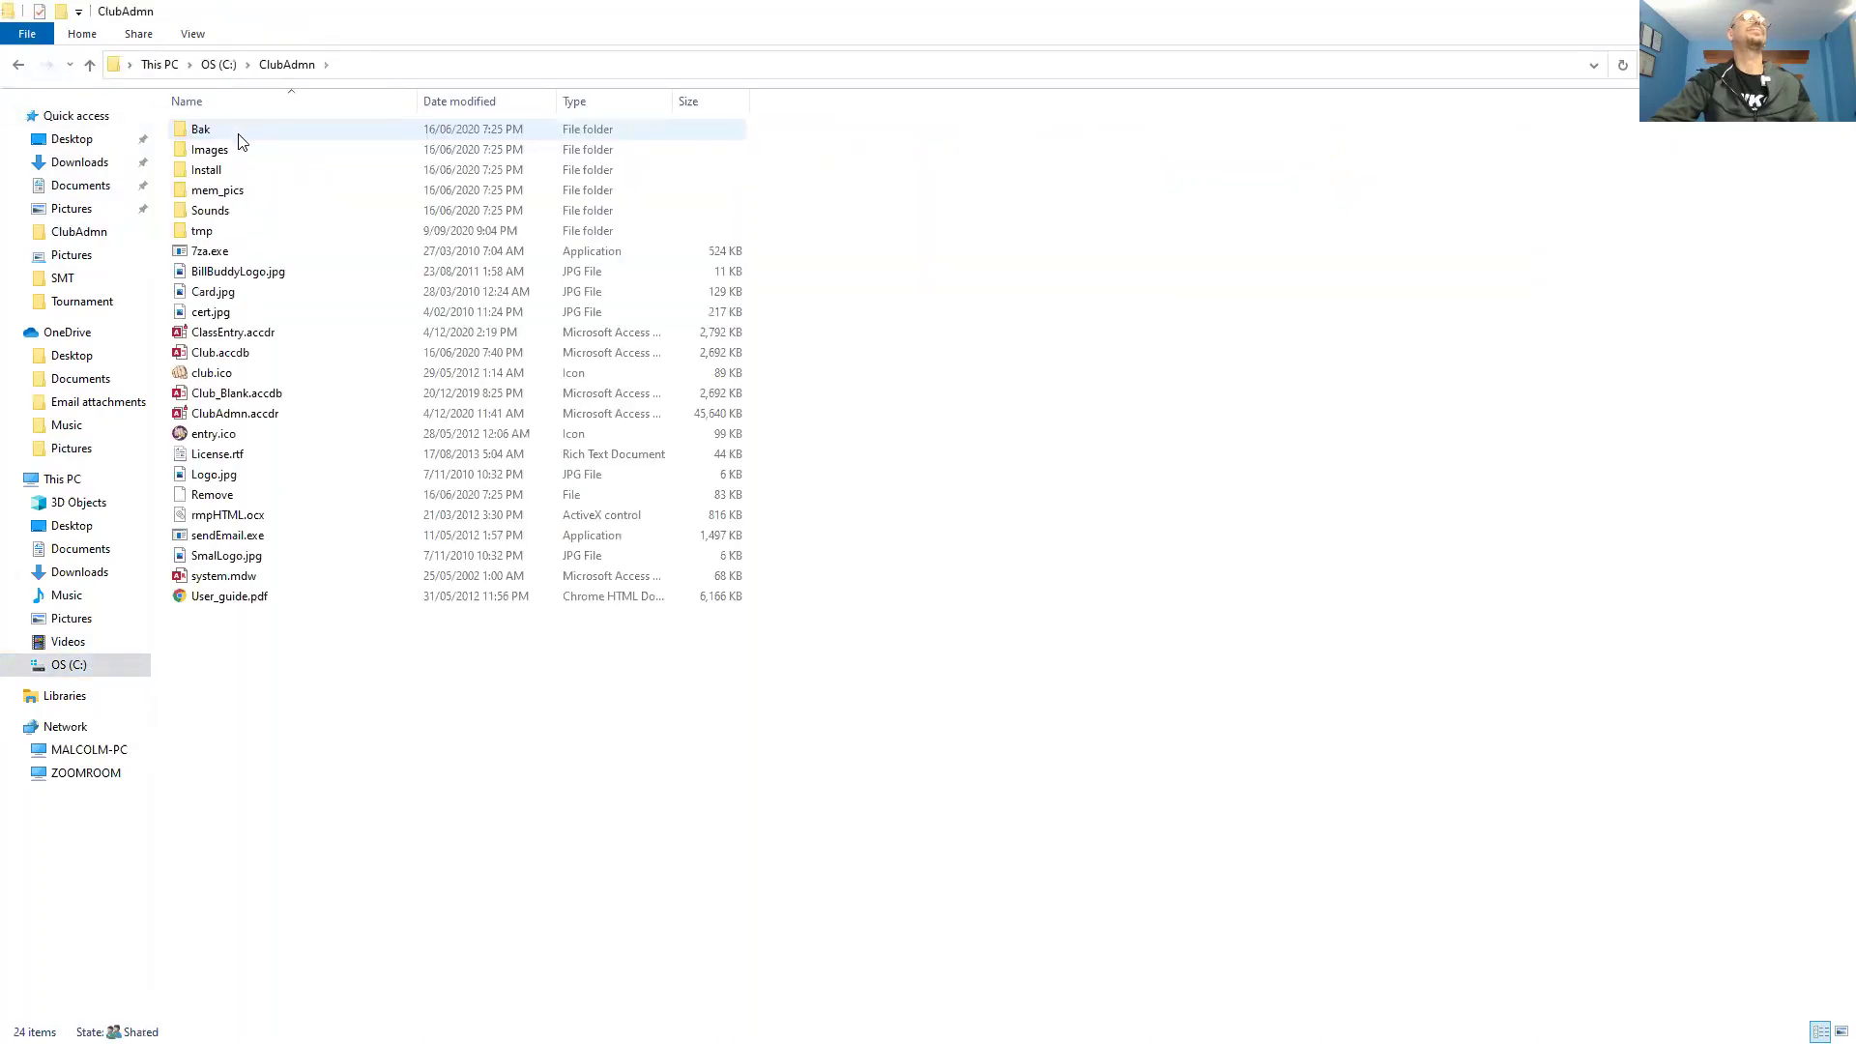
Step: Stop sharing the ClubAdmn folder on OS (C:) through its advanced sharing settings, accepting the disconnection of connected users
left_click(218, 64)
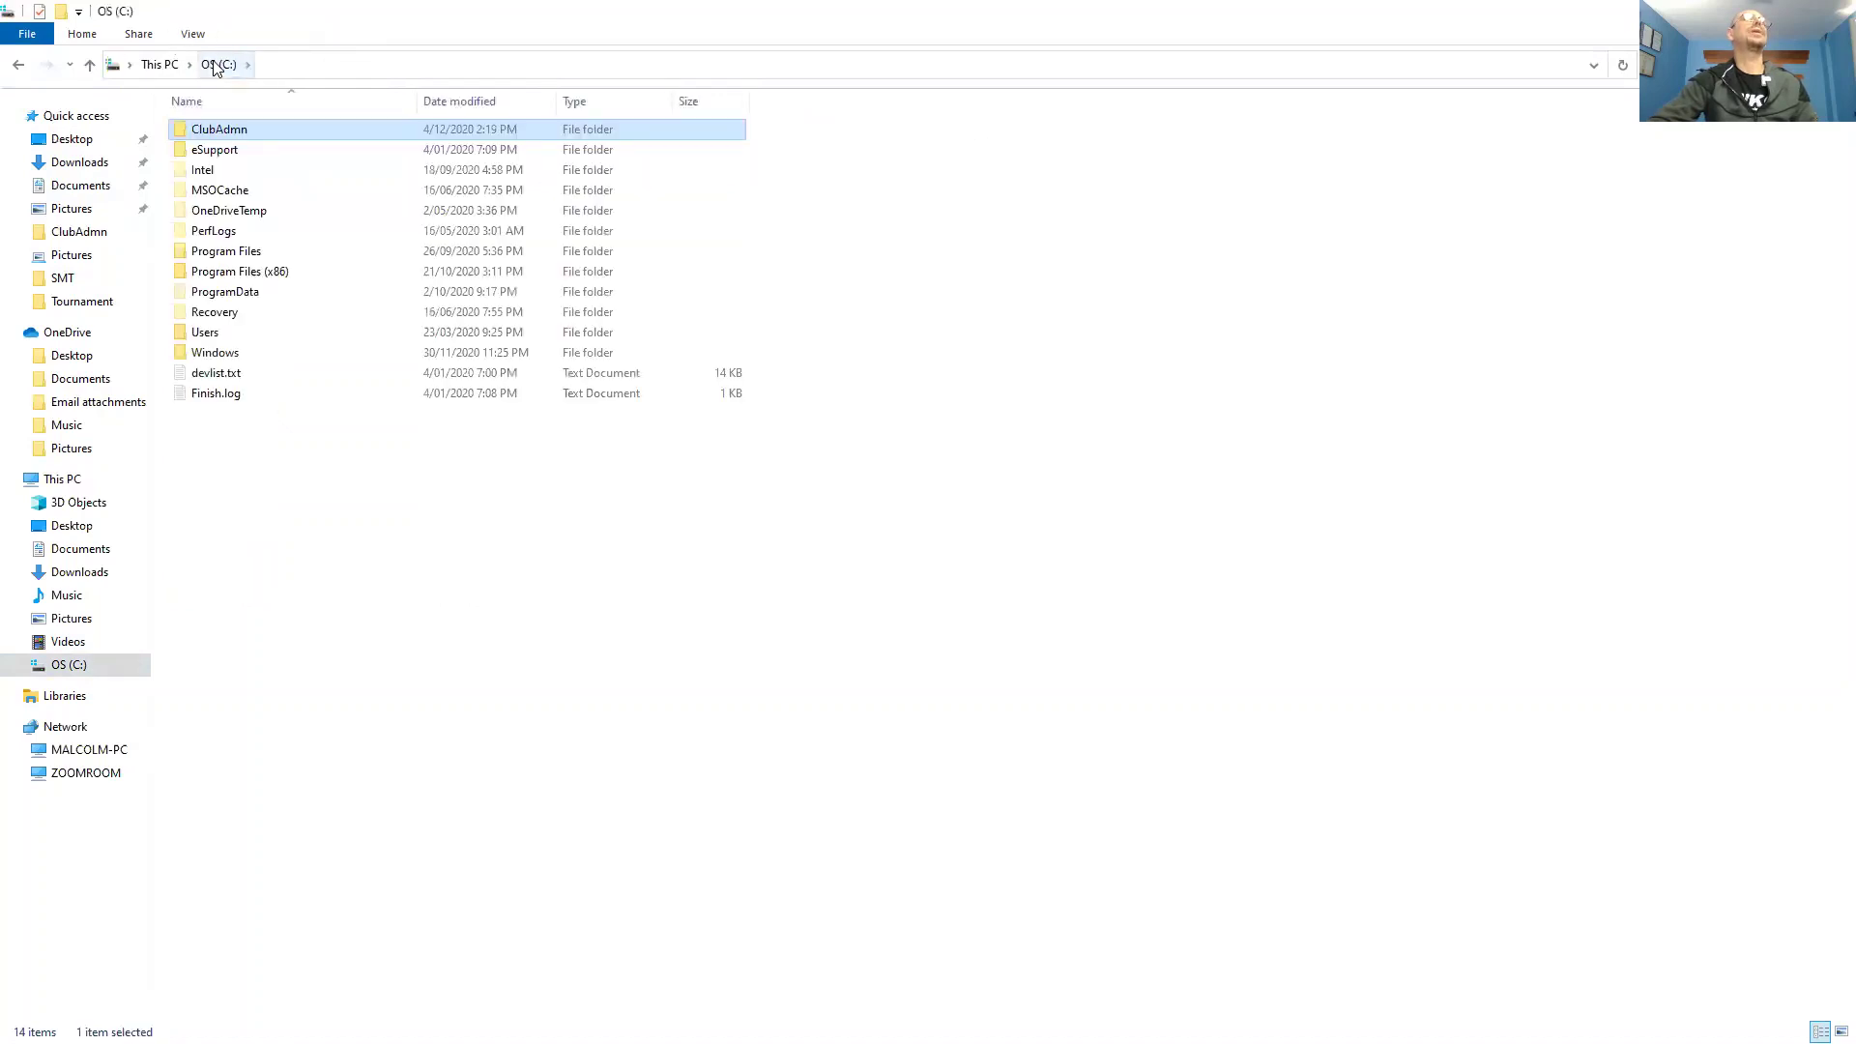
right_click(236, 128)
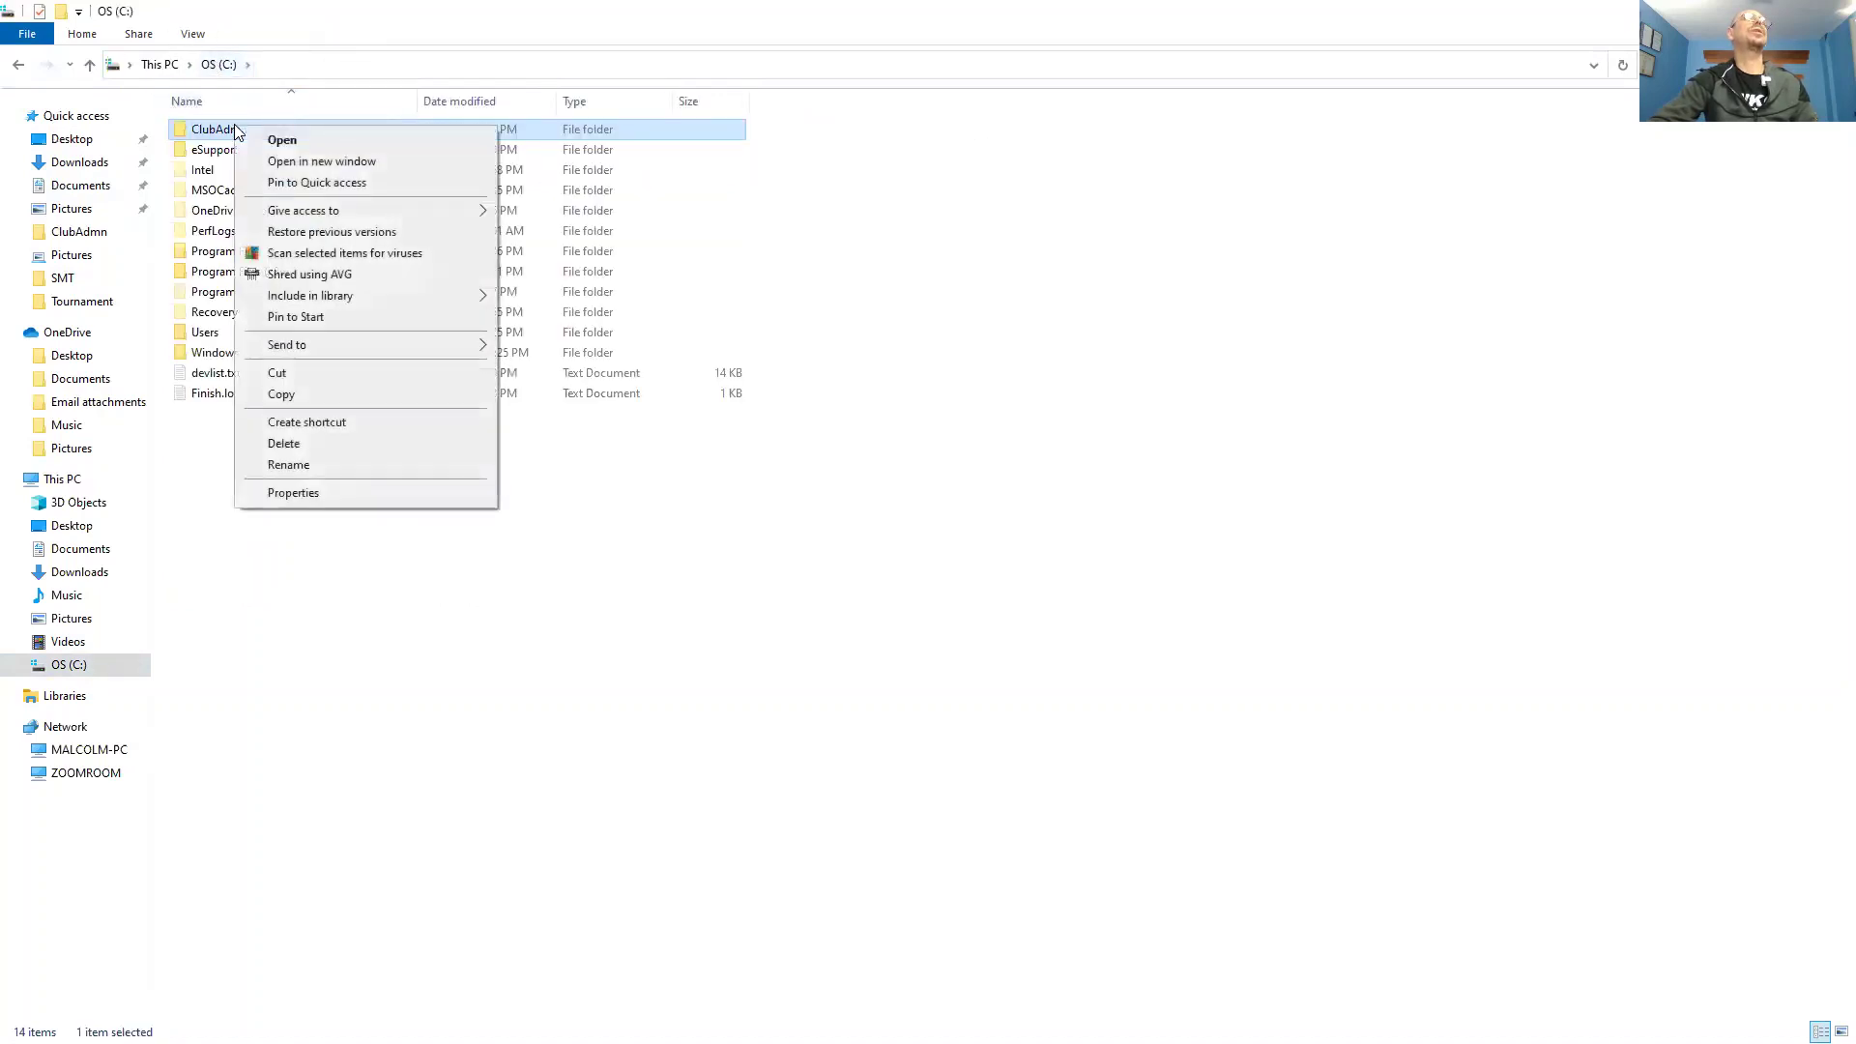
left_click(359, 494)
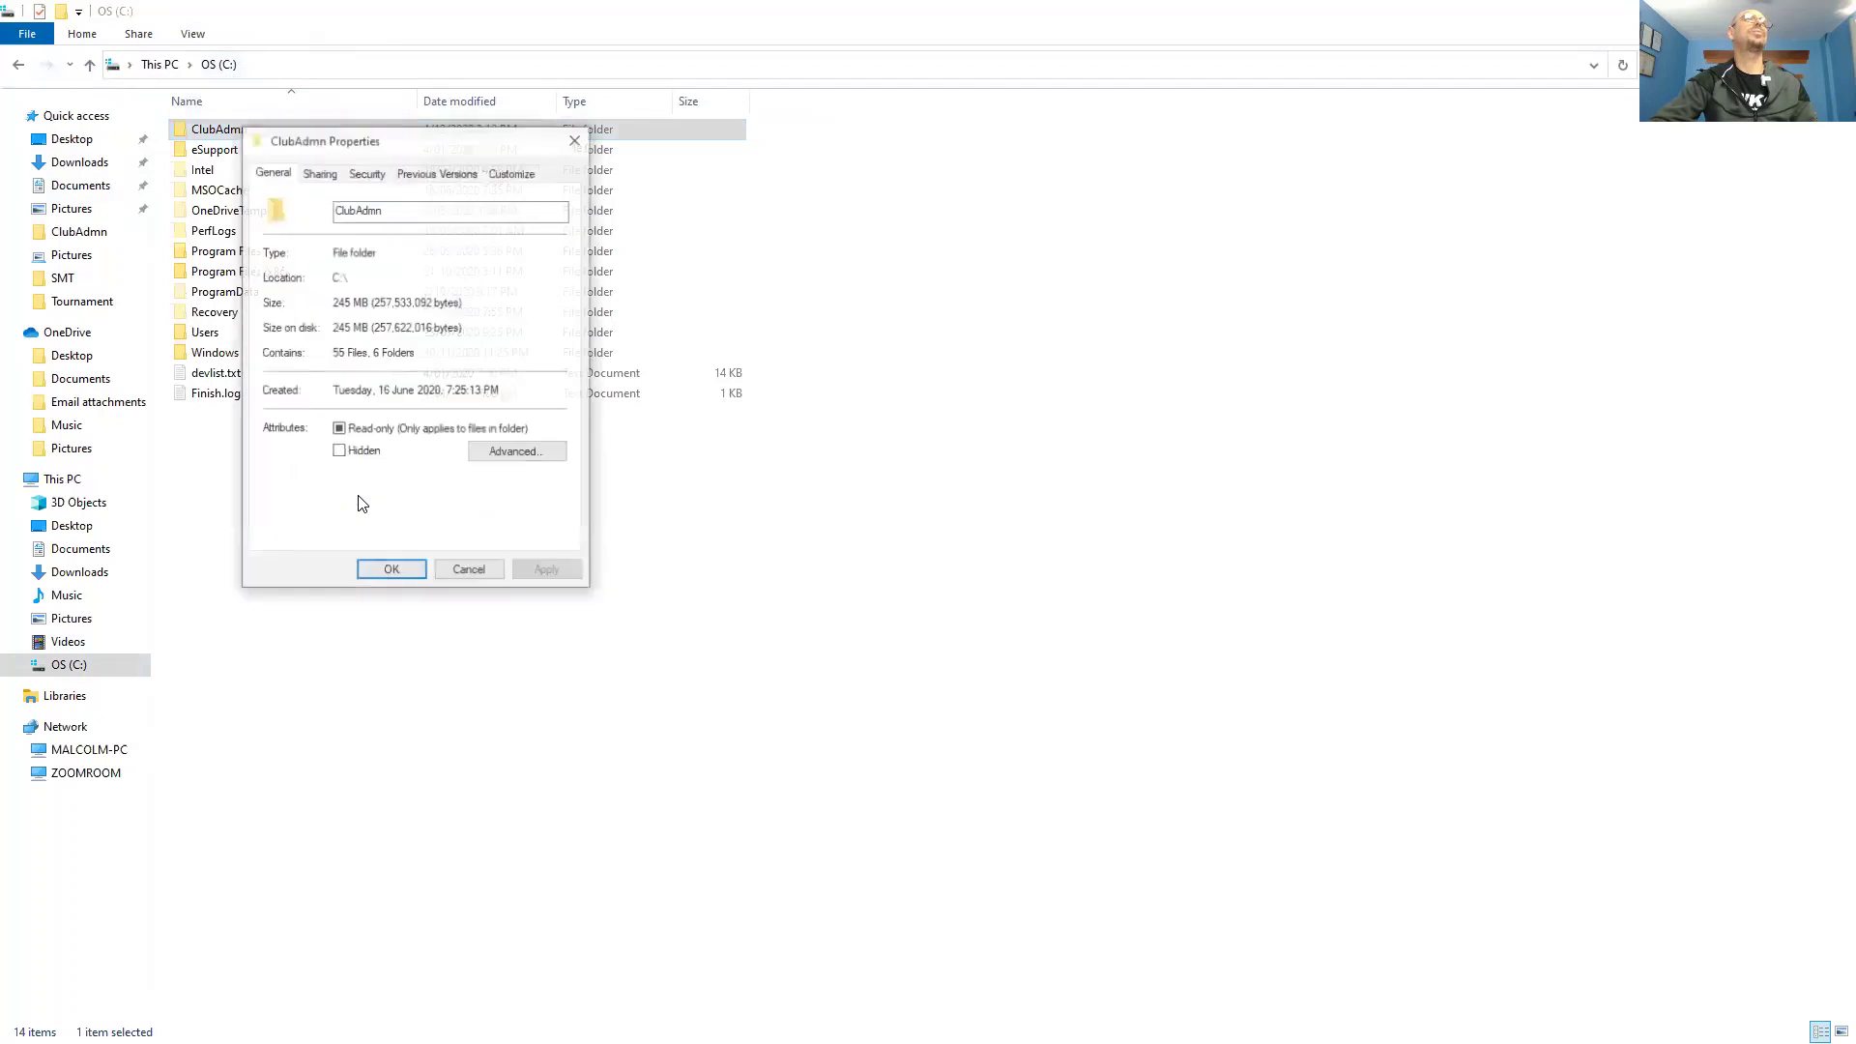
left_click(317, 173)
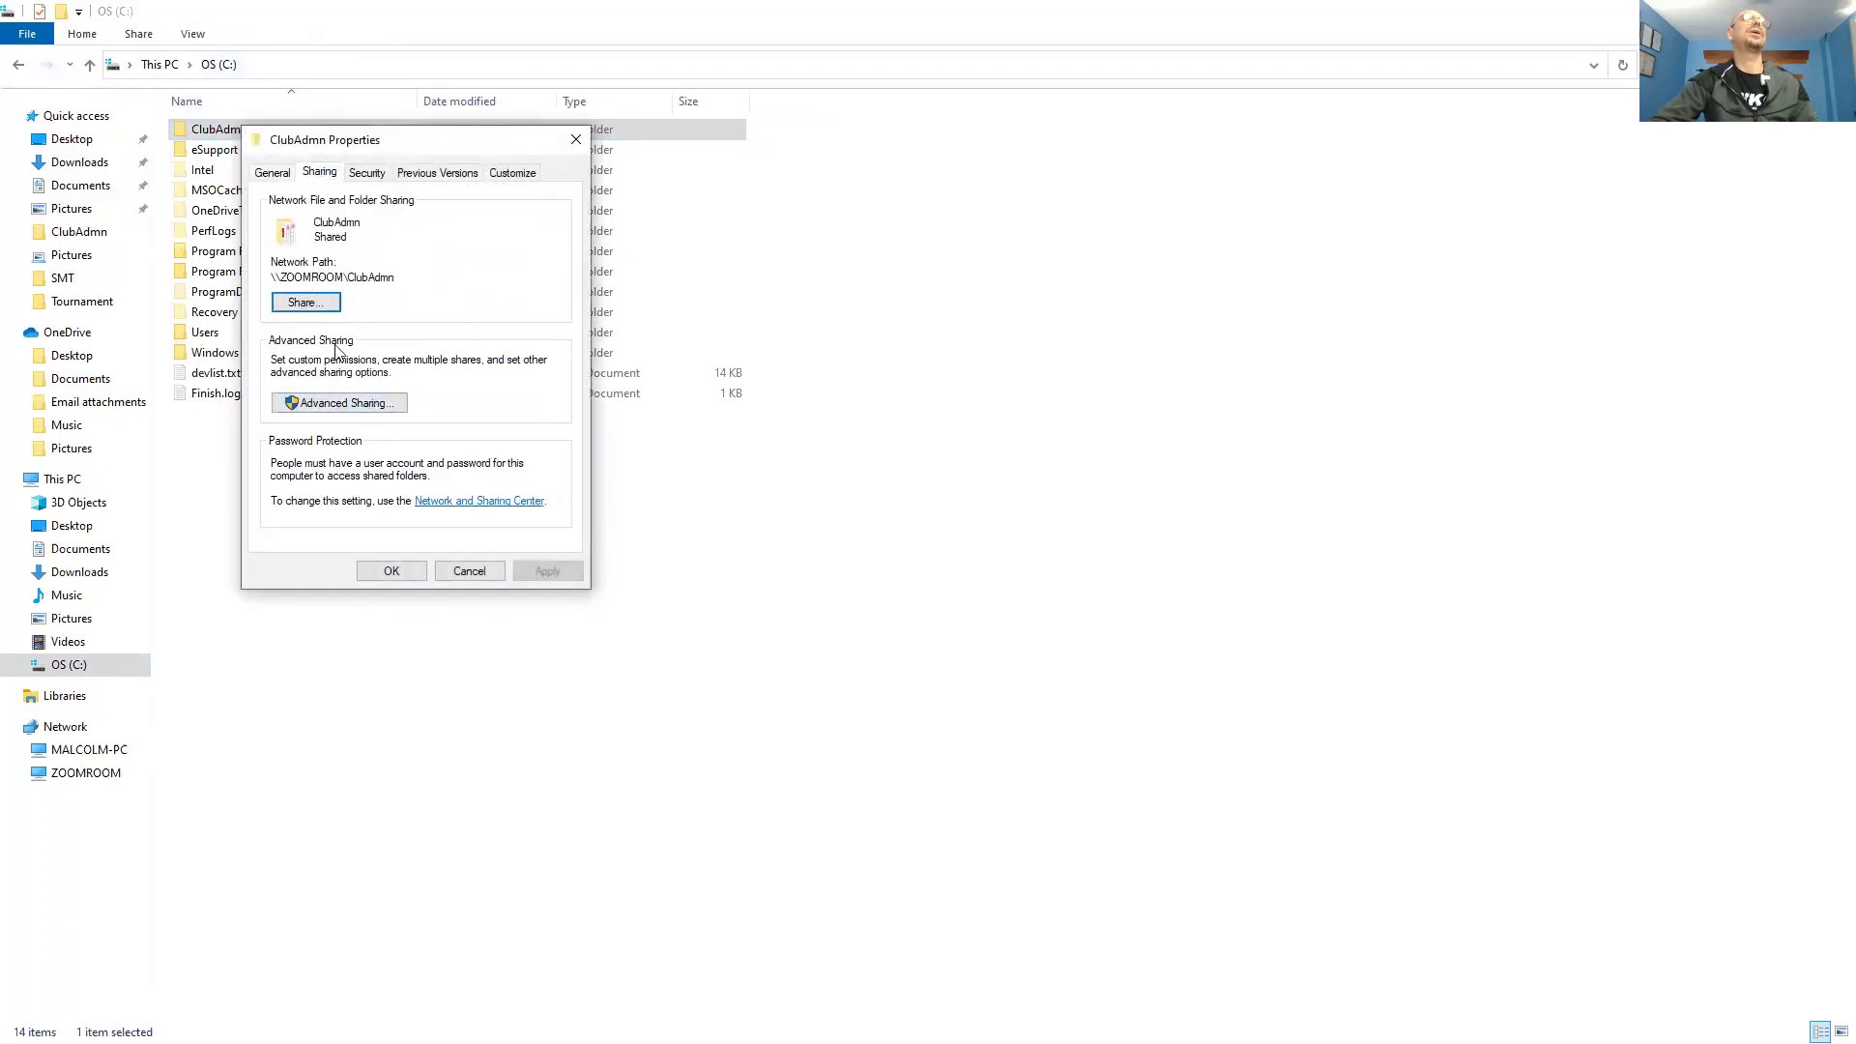
left_click(354, 403)
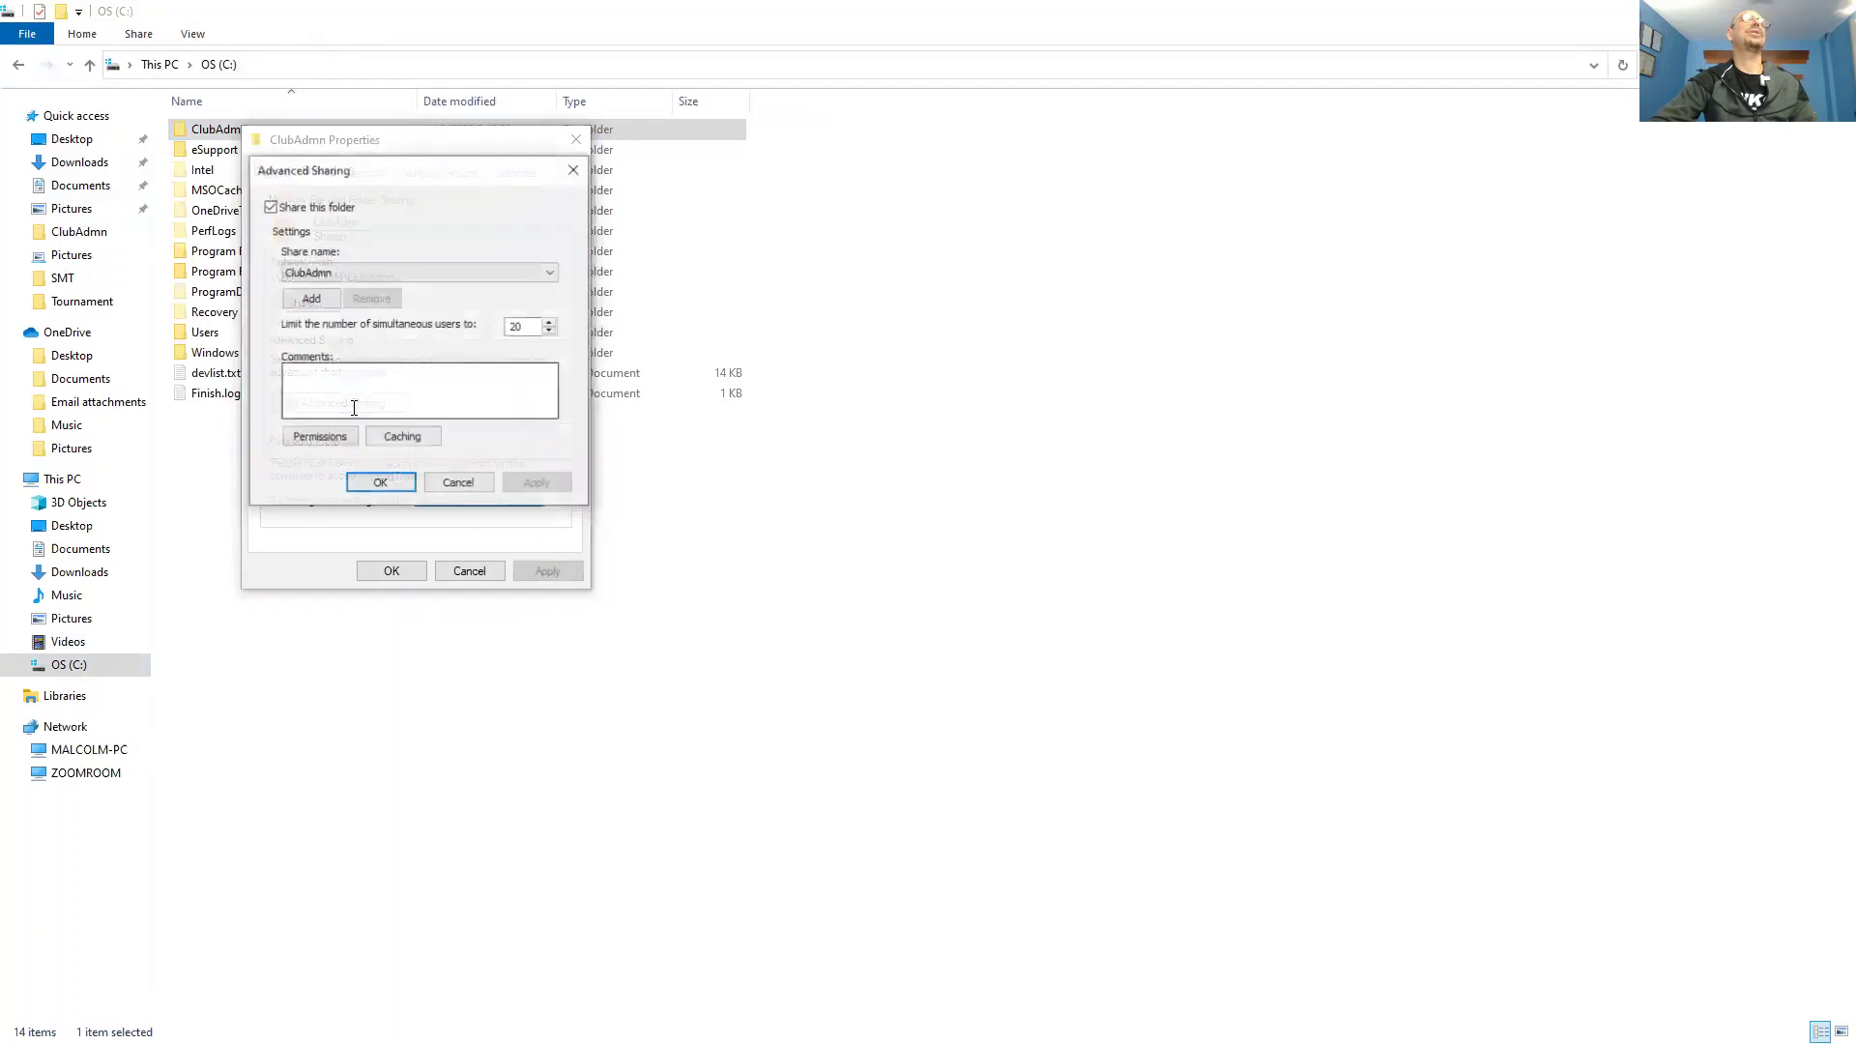
left_click(269, 207)
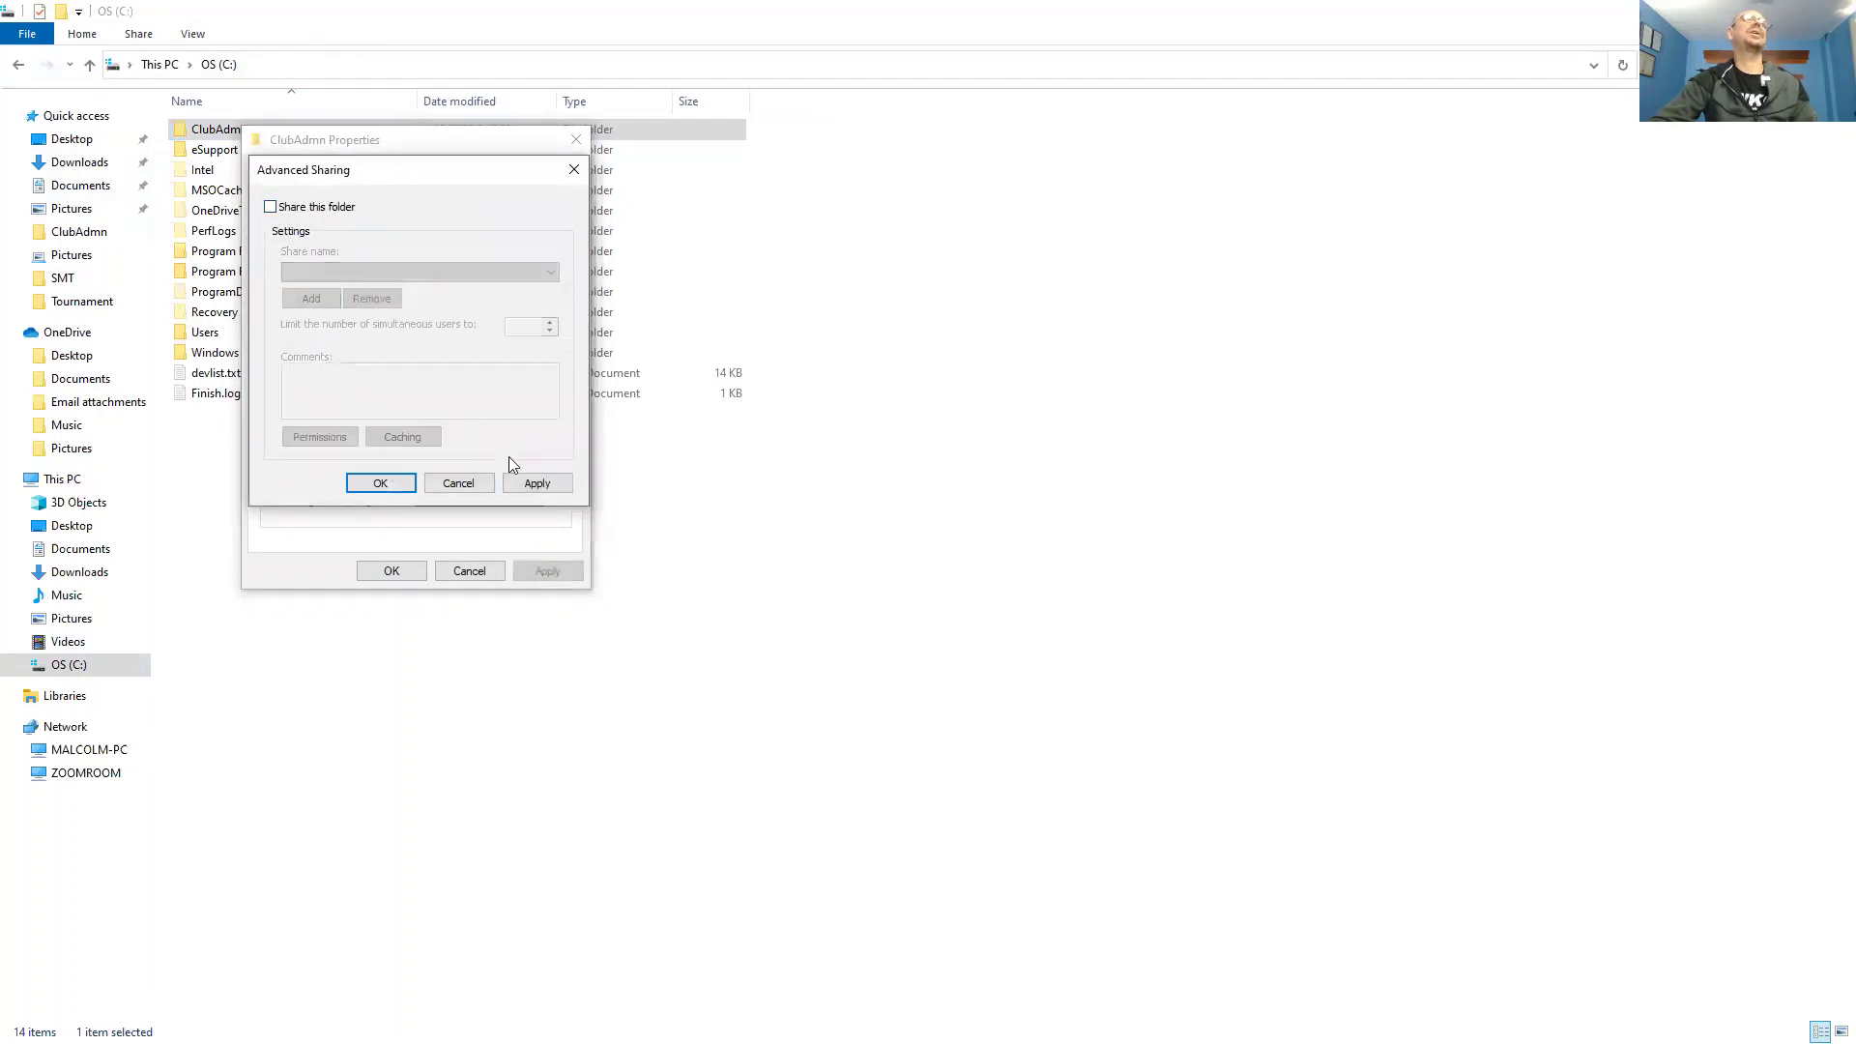
left_click(539, 483)
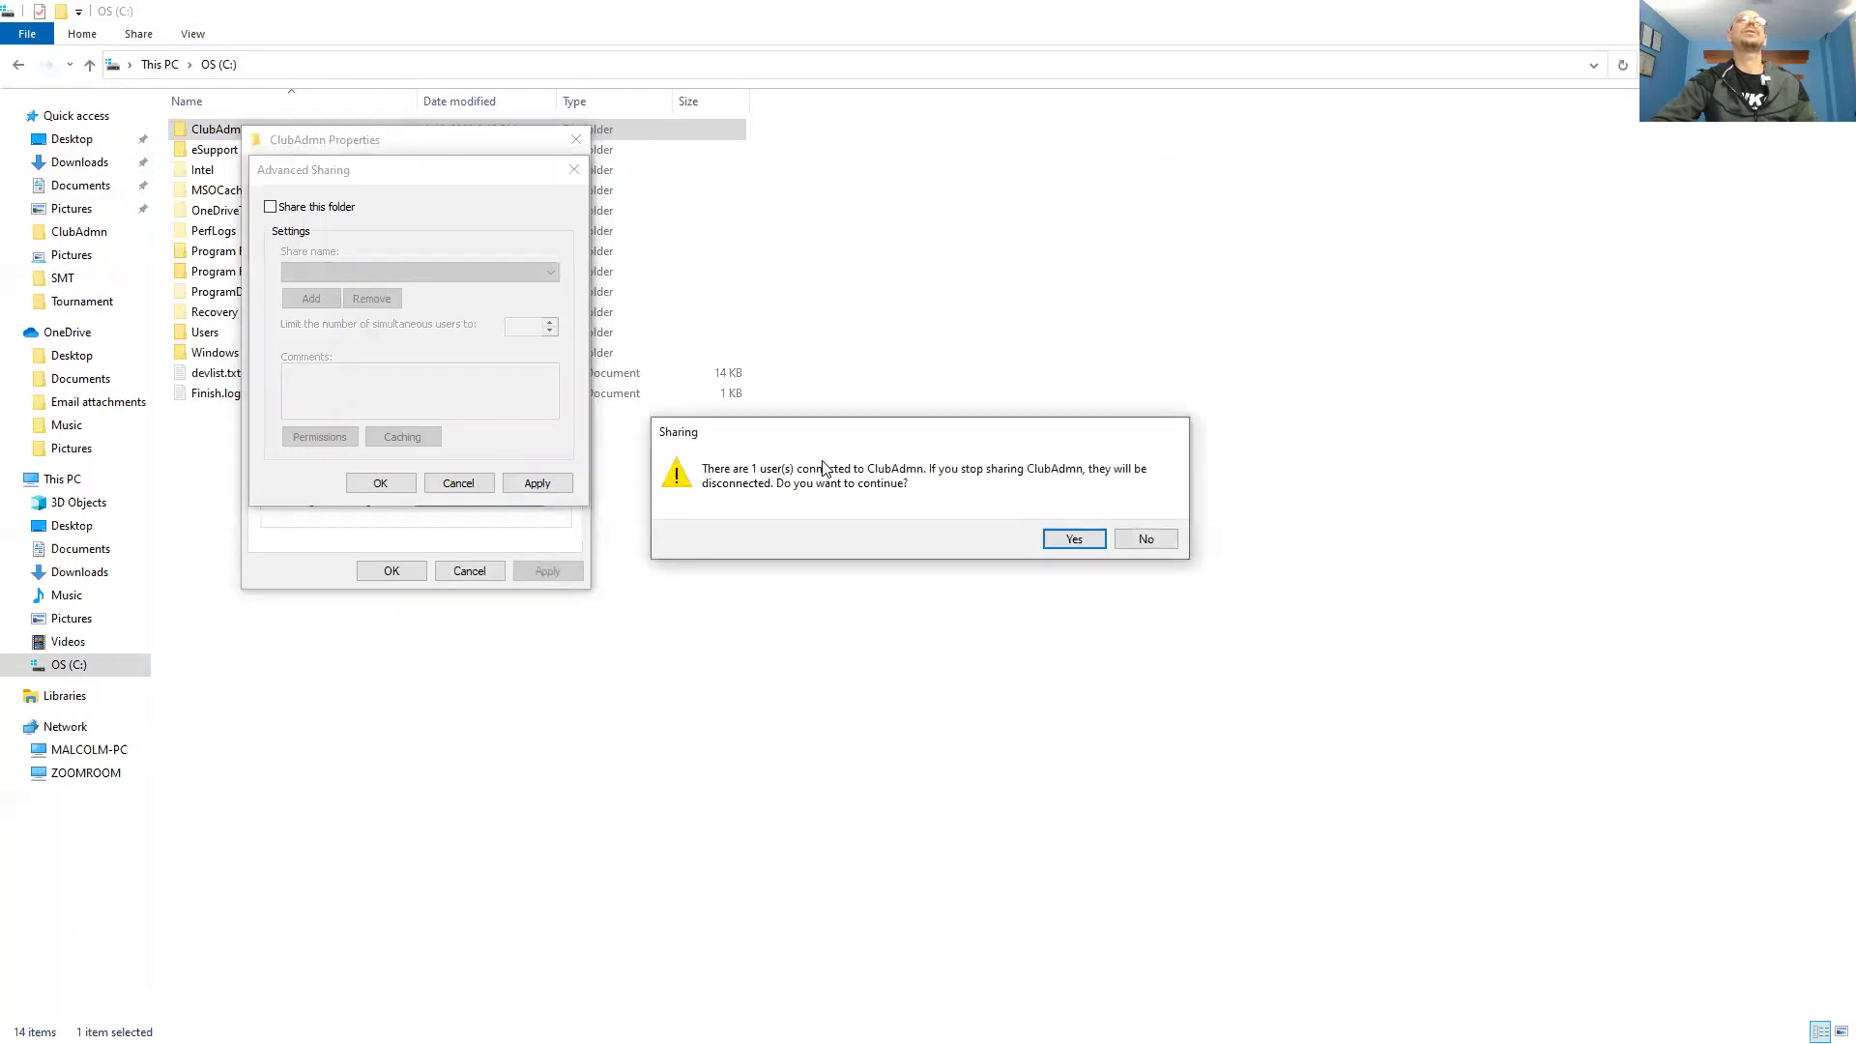
left_click(1082, 540)
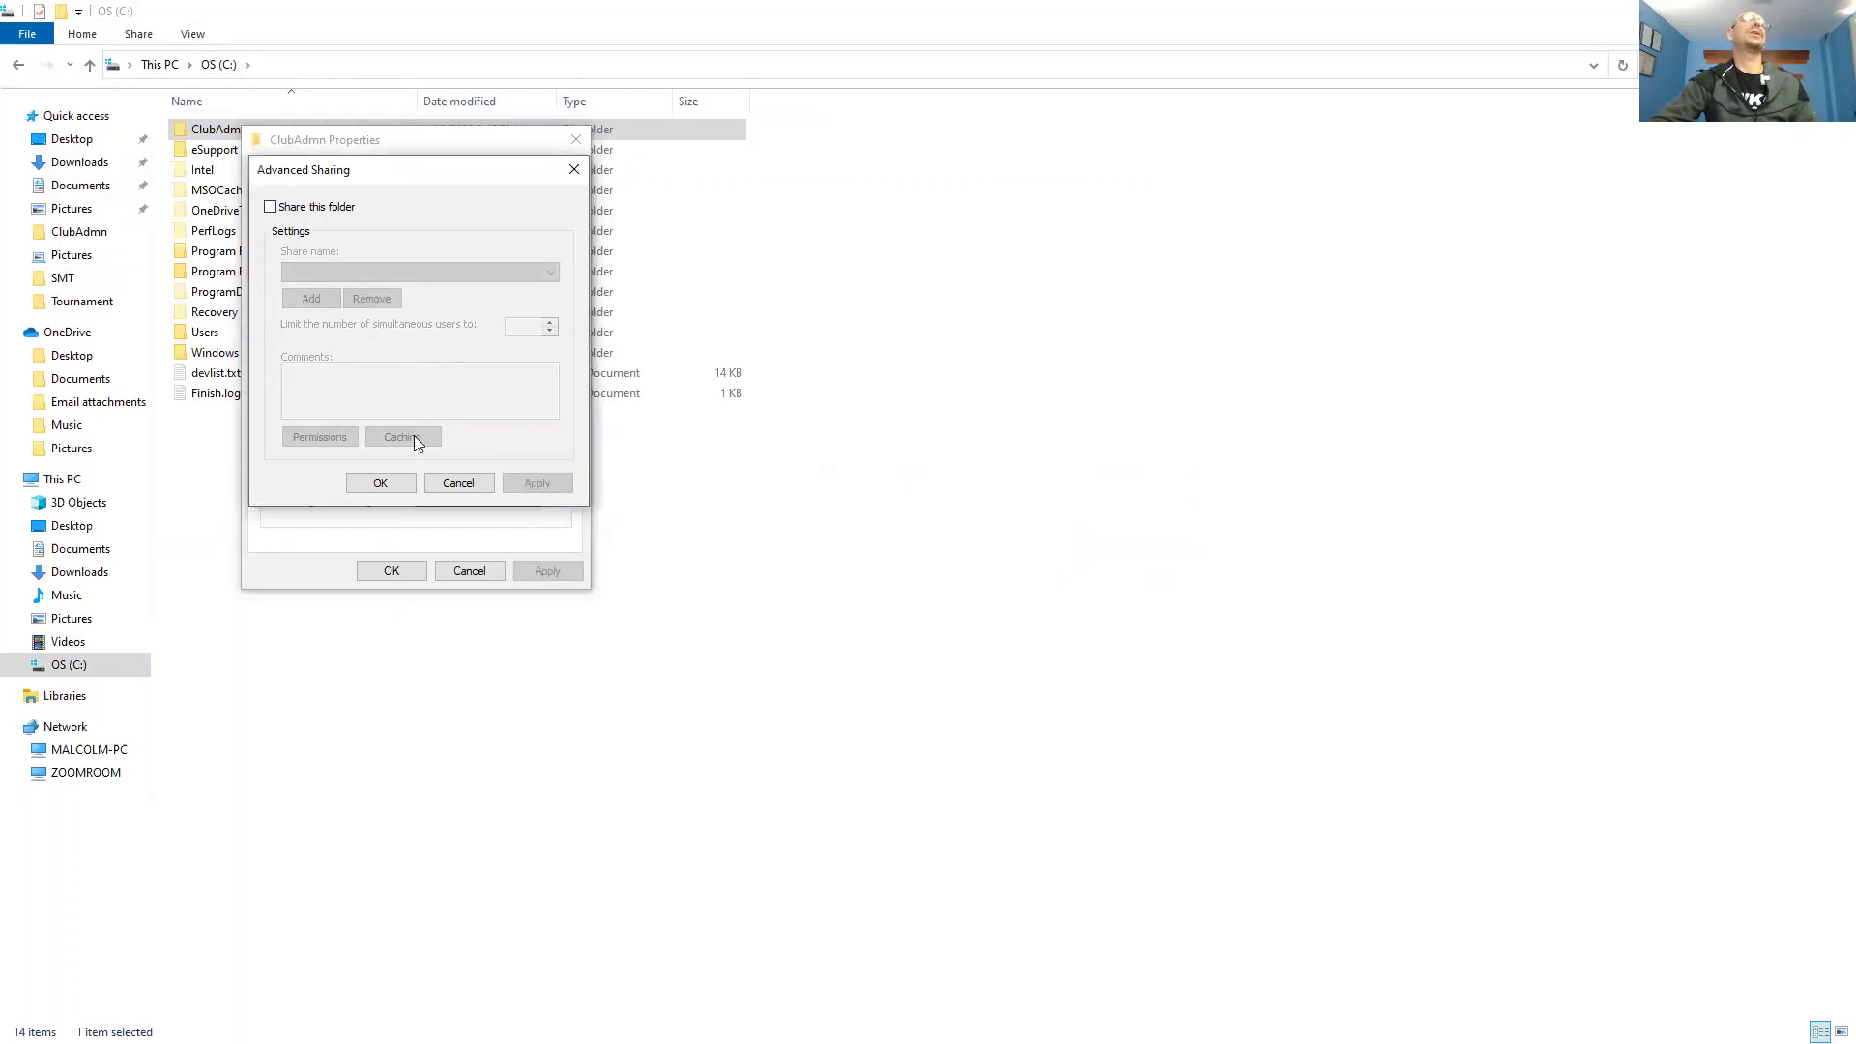
left_click(383, 486)
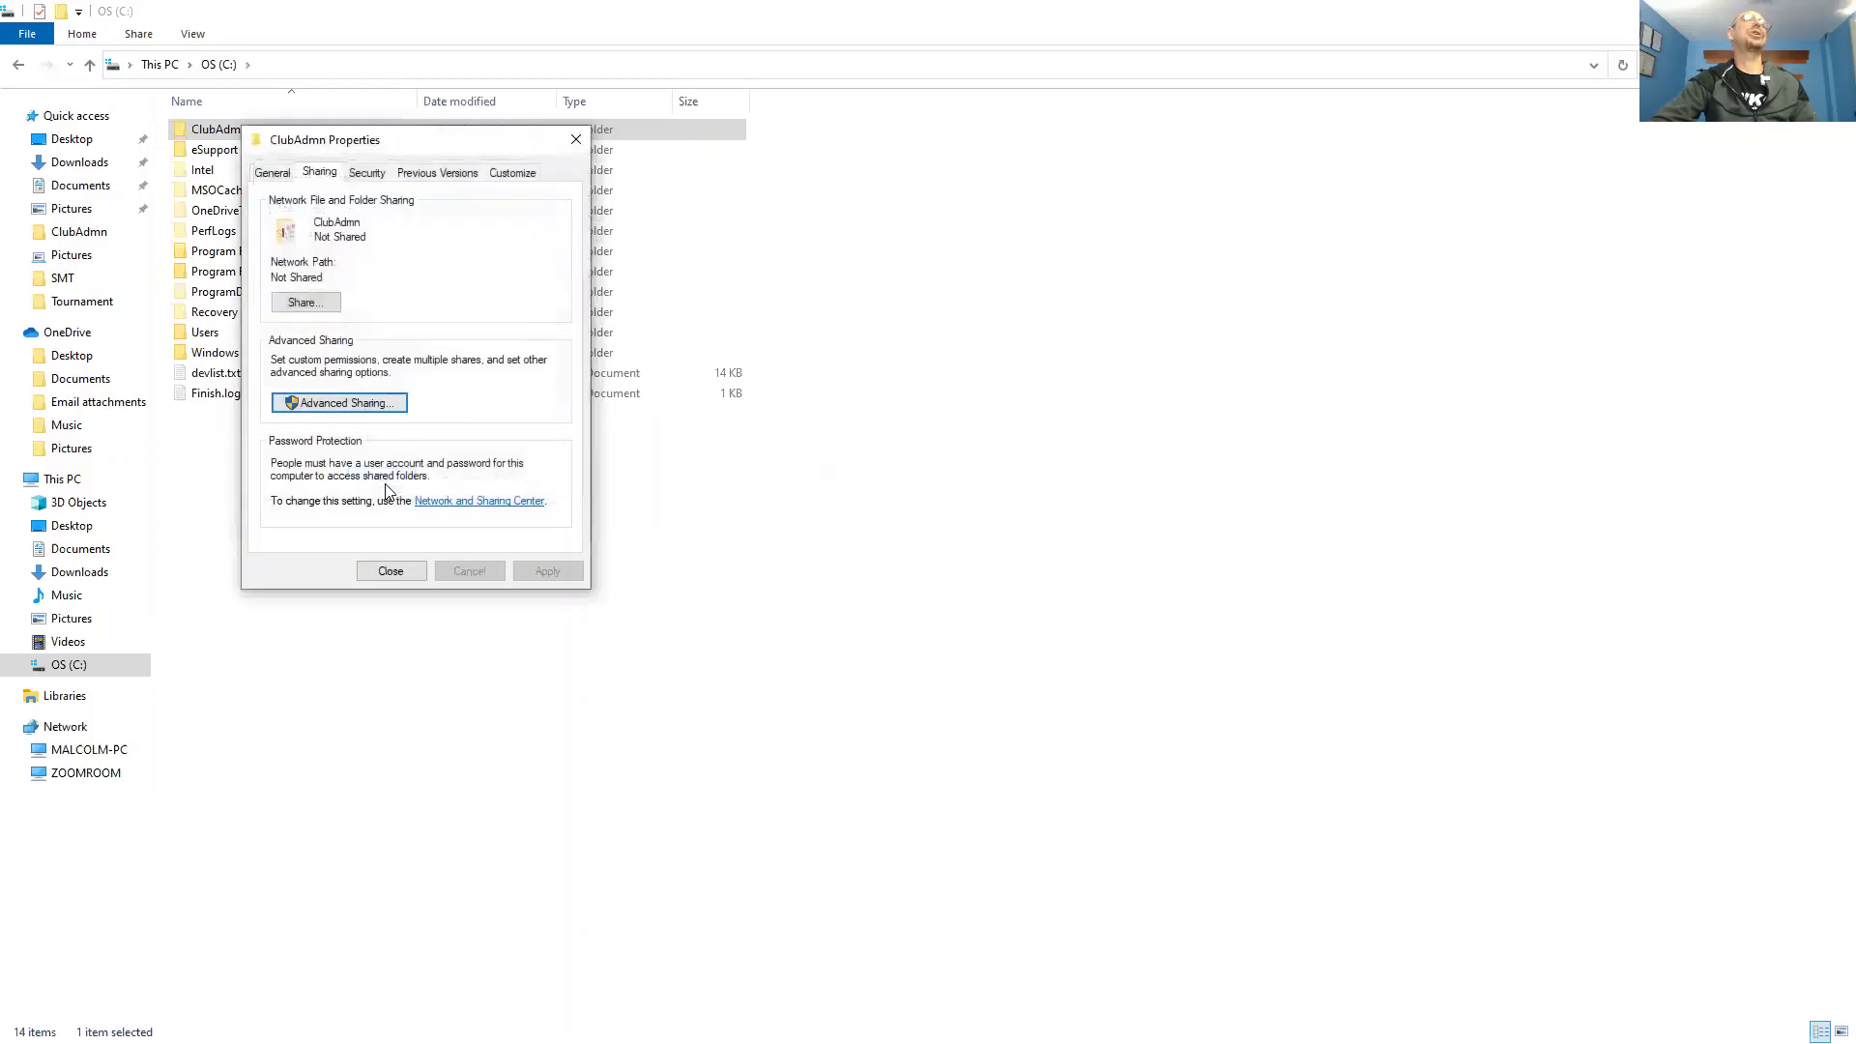
left_click(390, 572)
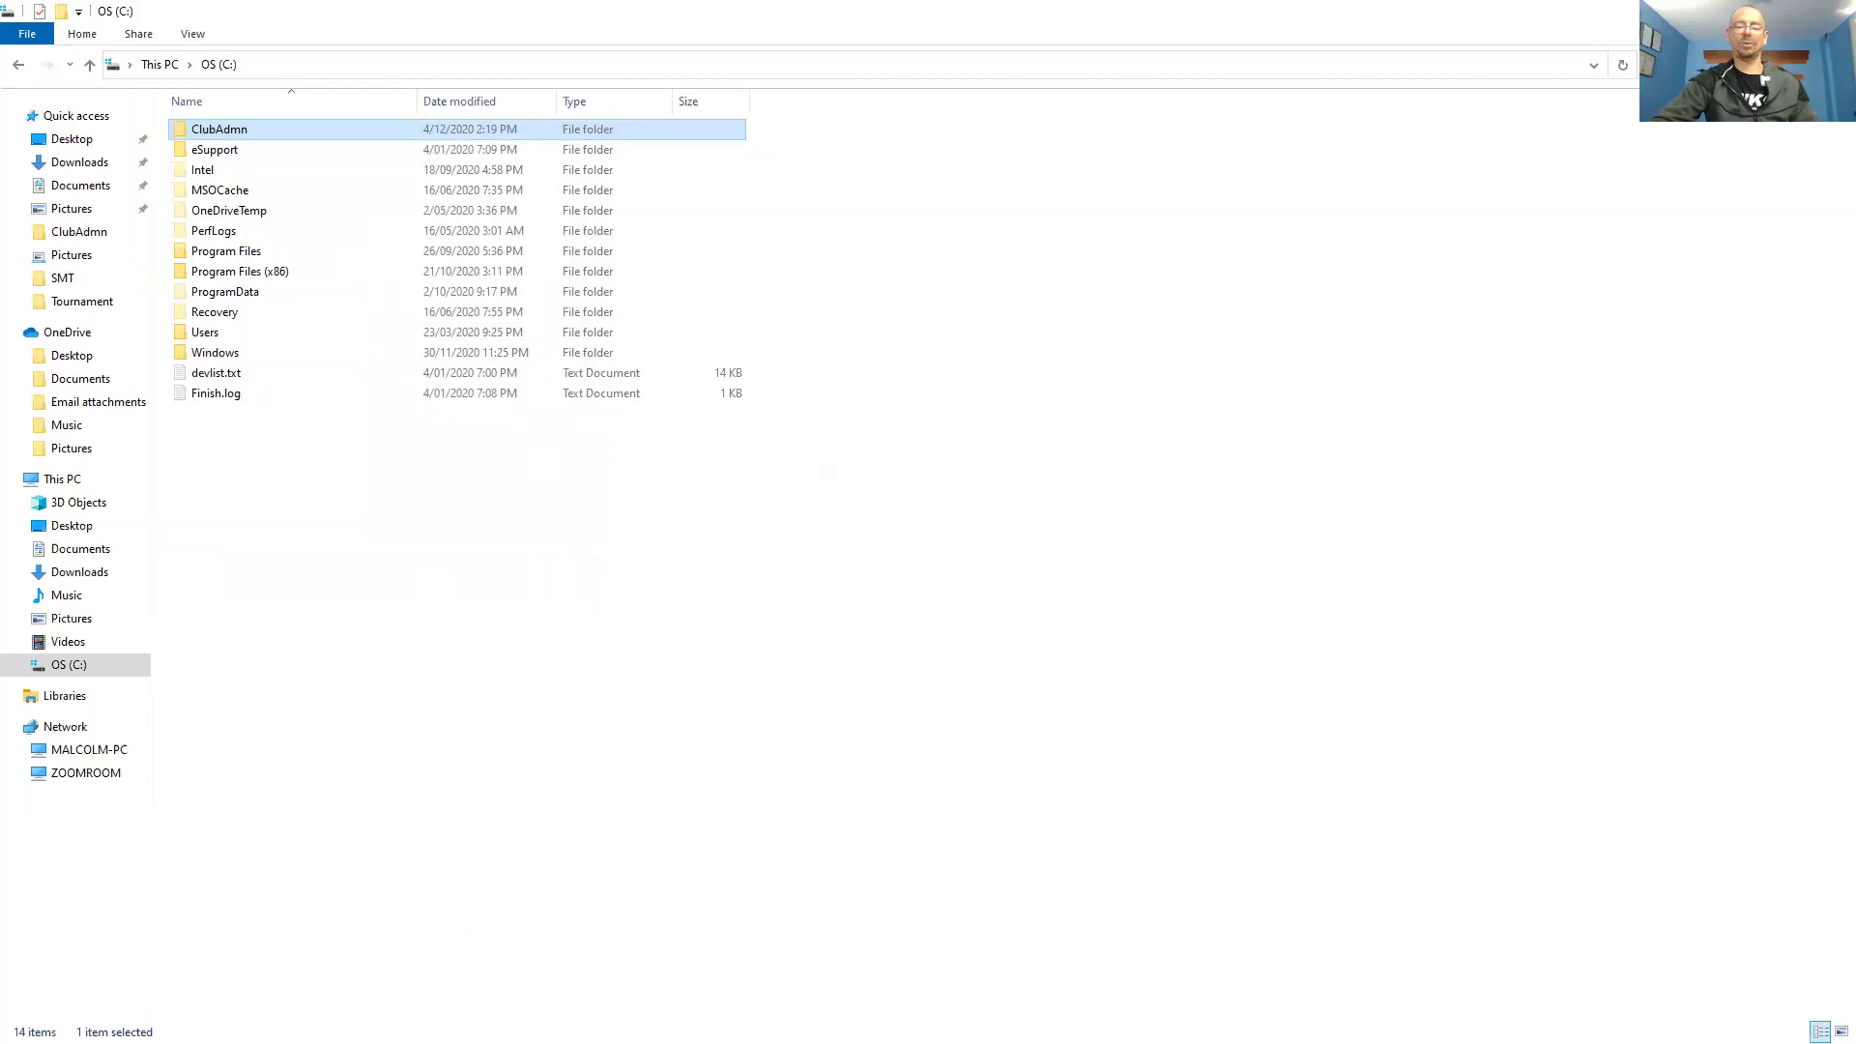
Step: Switch to the DOJOADMIN TeamViewer session, refresh the ZOOMROOM network location to check its shares, and return to the local File Explorer
key("alt+Tab")
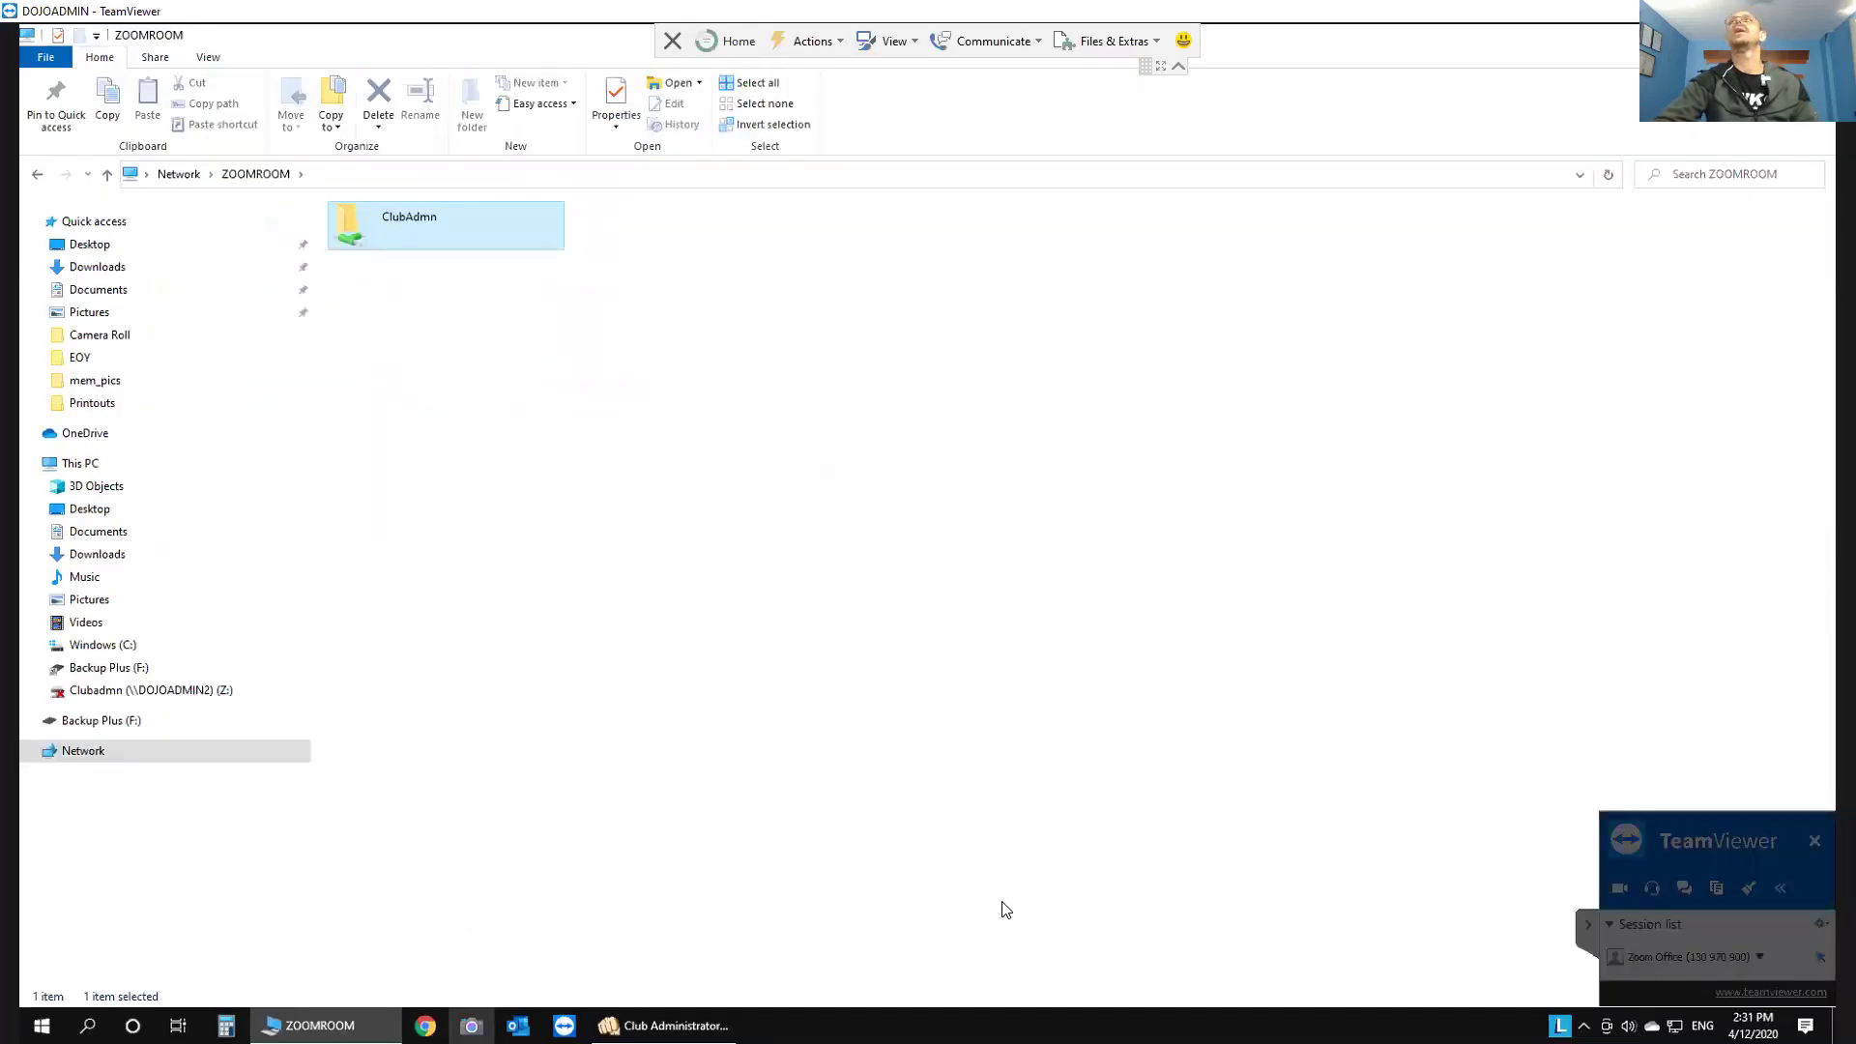
left_click(1608, 175)
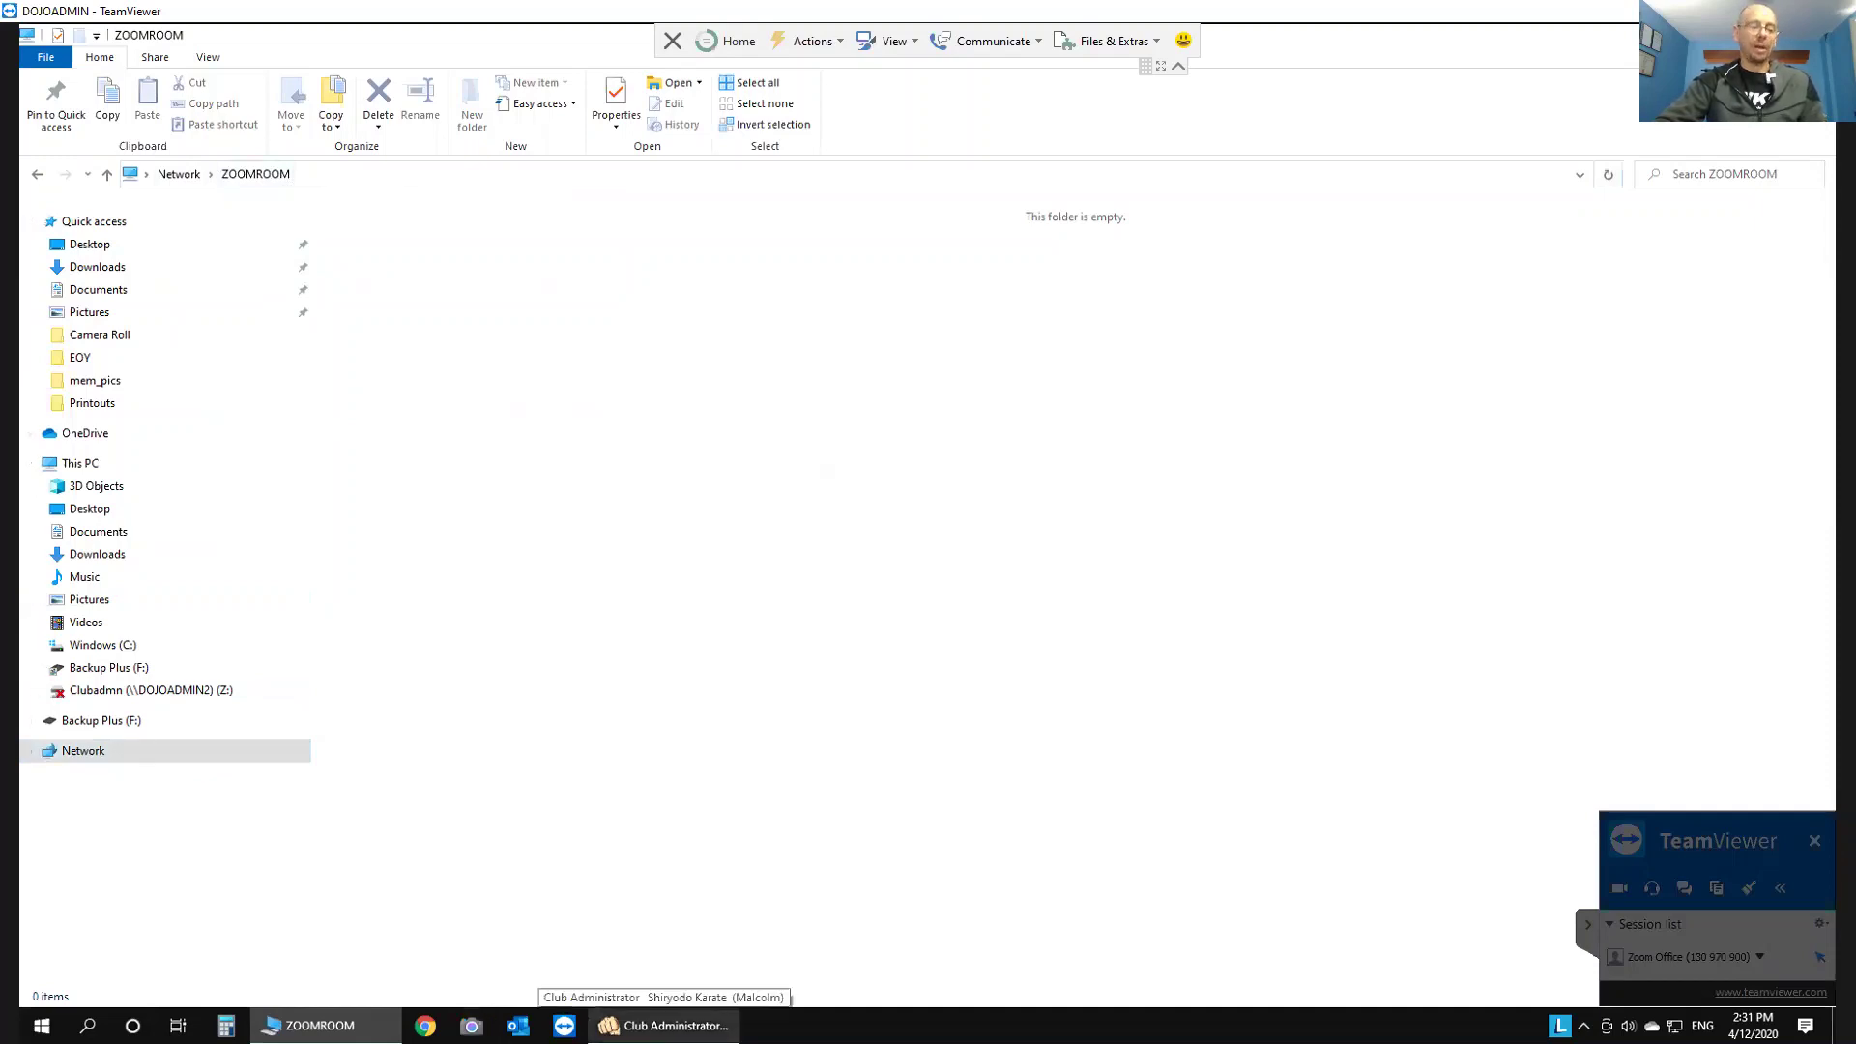
left_click(666, 1025)
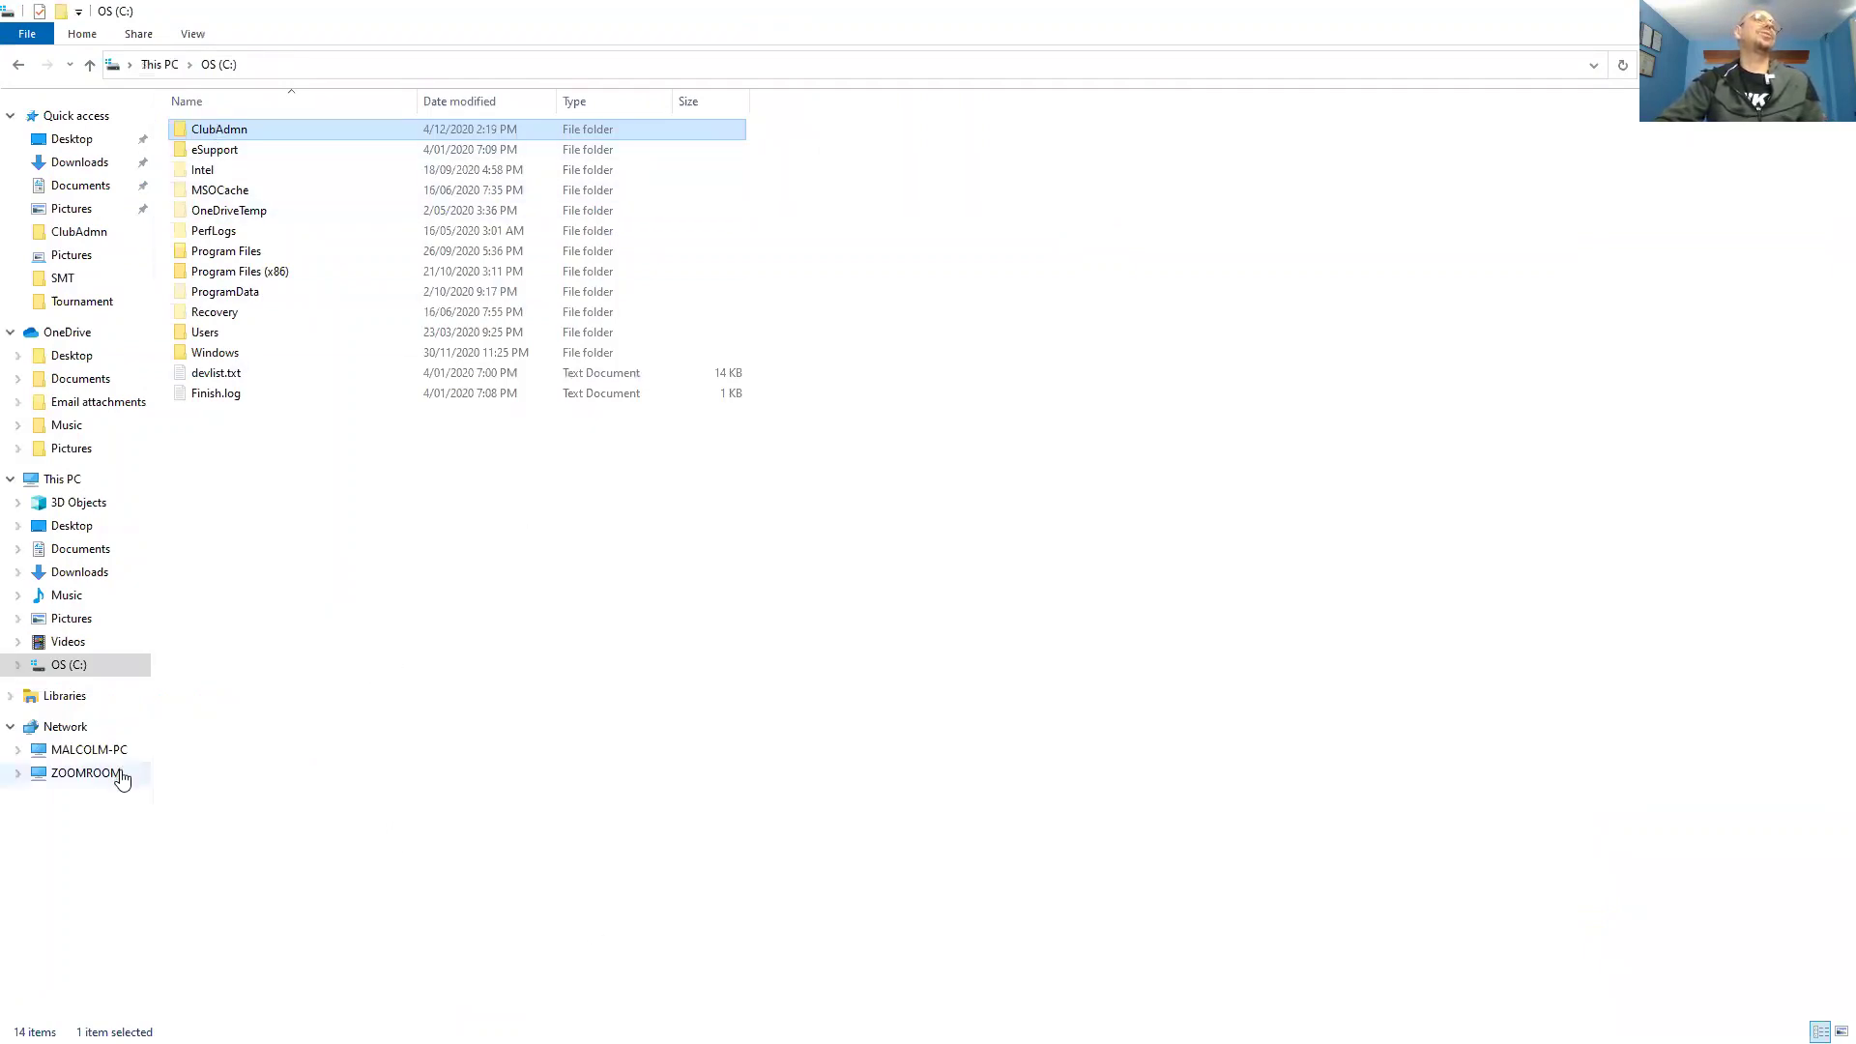
Step: Enable sharing of the ClubAdmn folder on OS (C:) in its advanced sharing settings, keeping the share name ClubAdmn
right_click(223, 126)
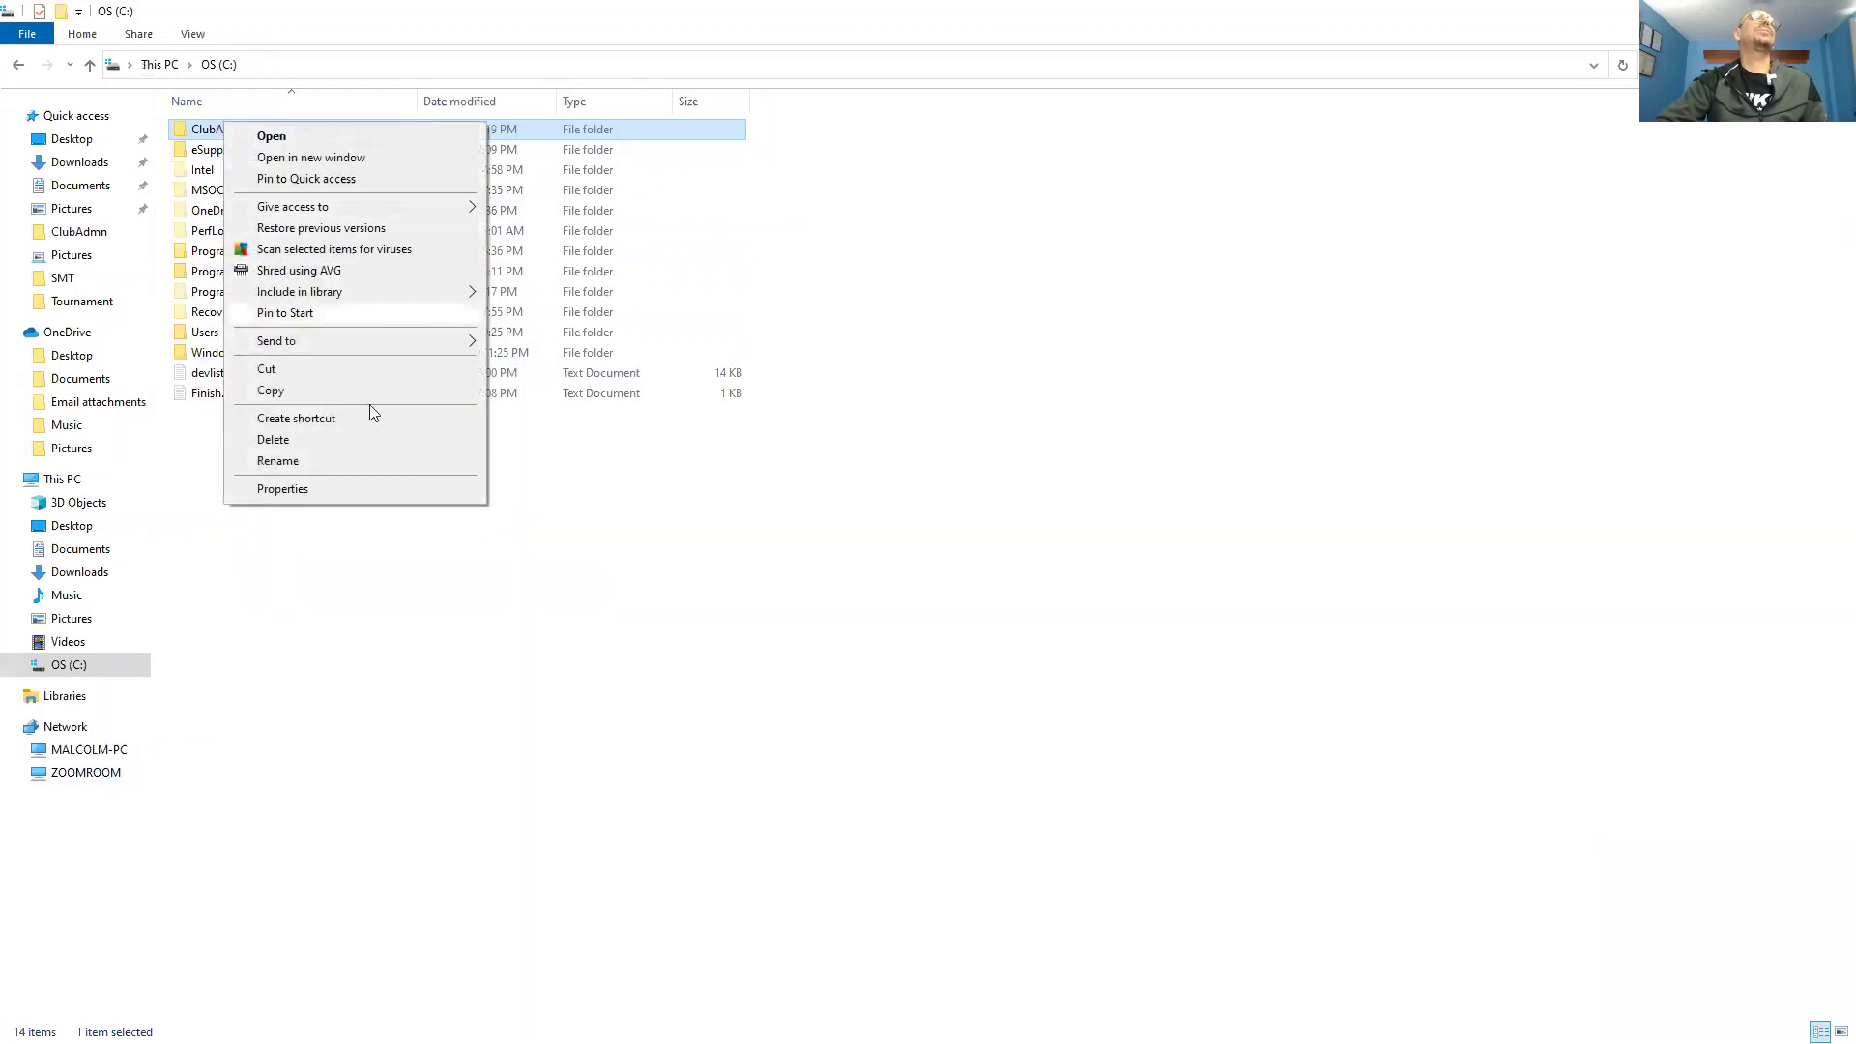
left_click(356, 490)
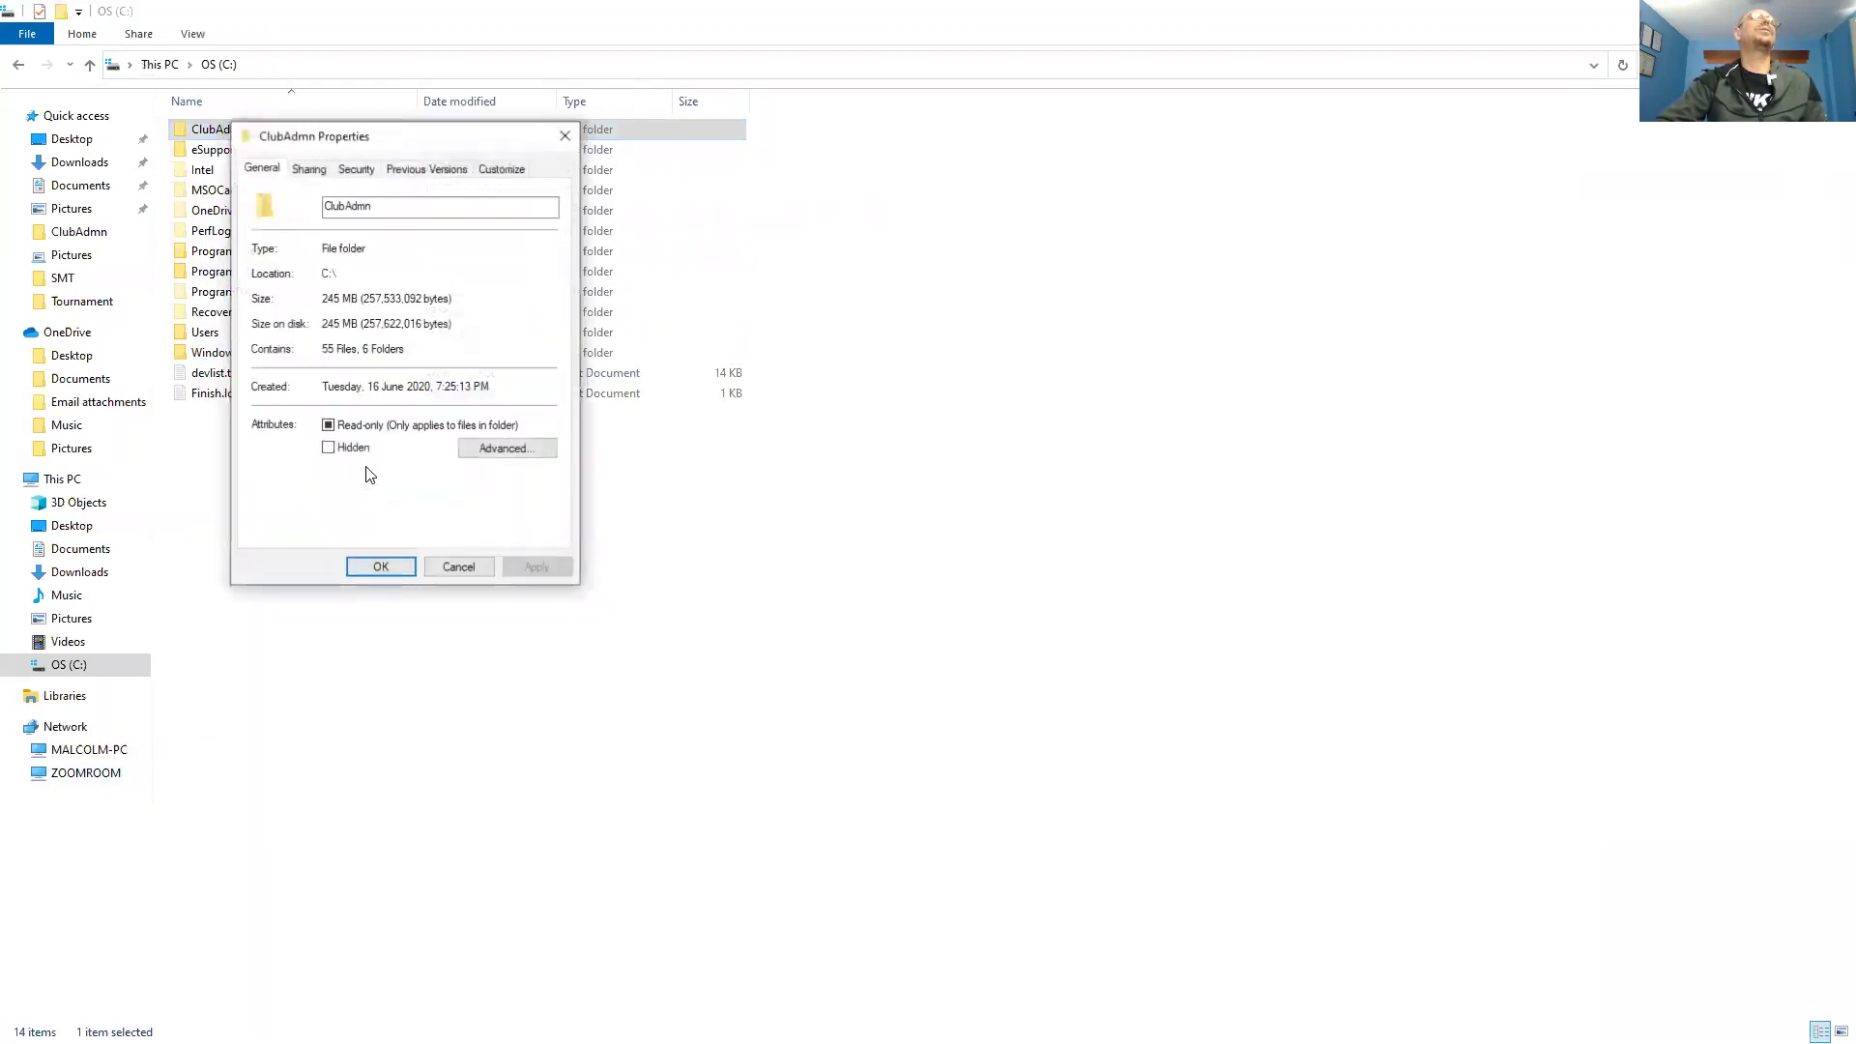
left_click(307, 169)
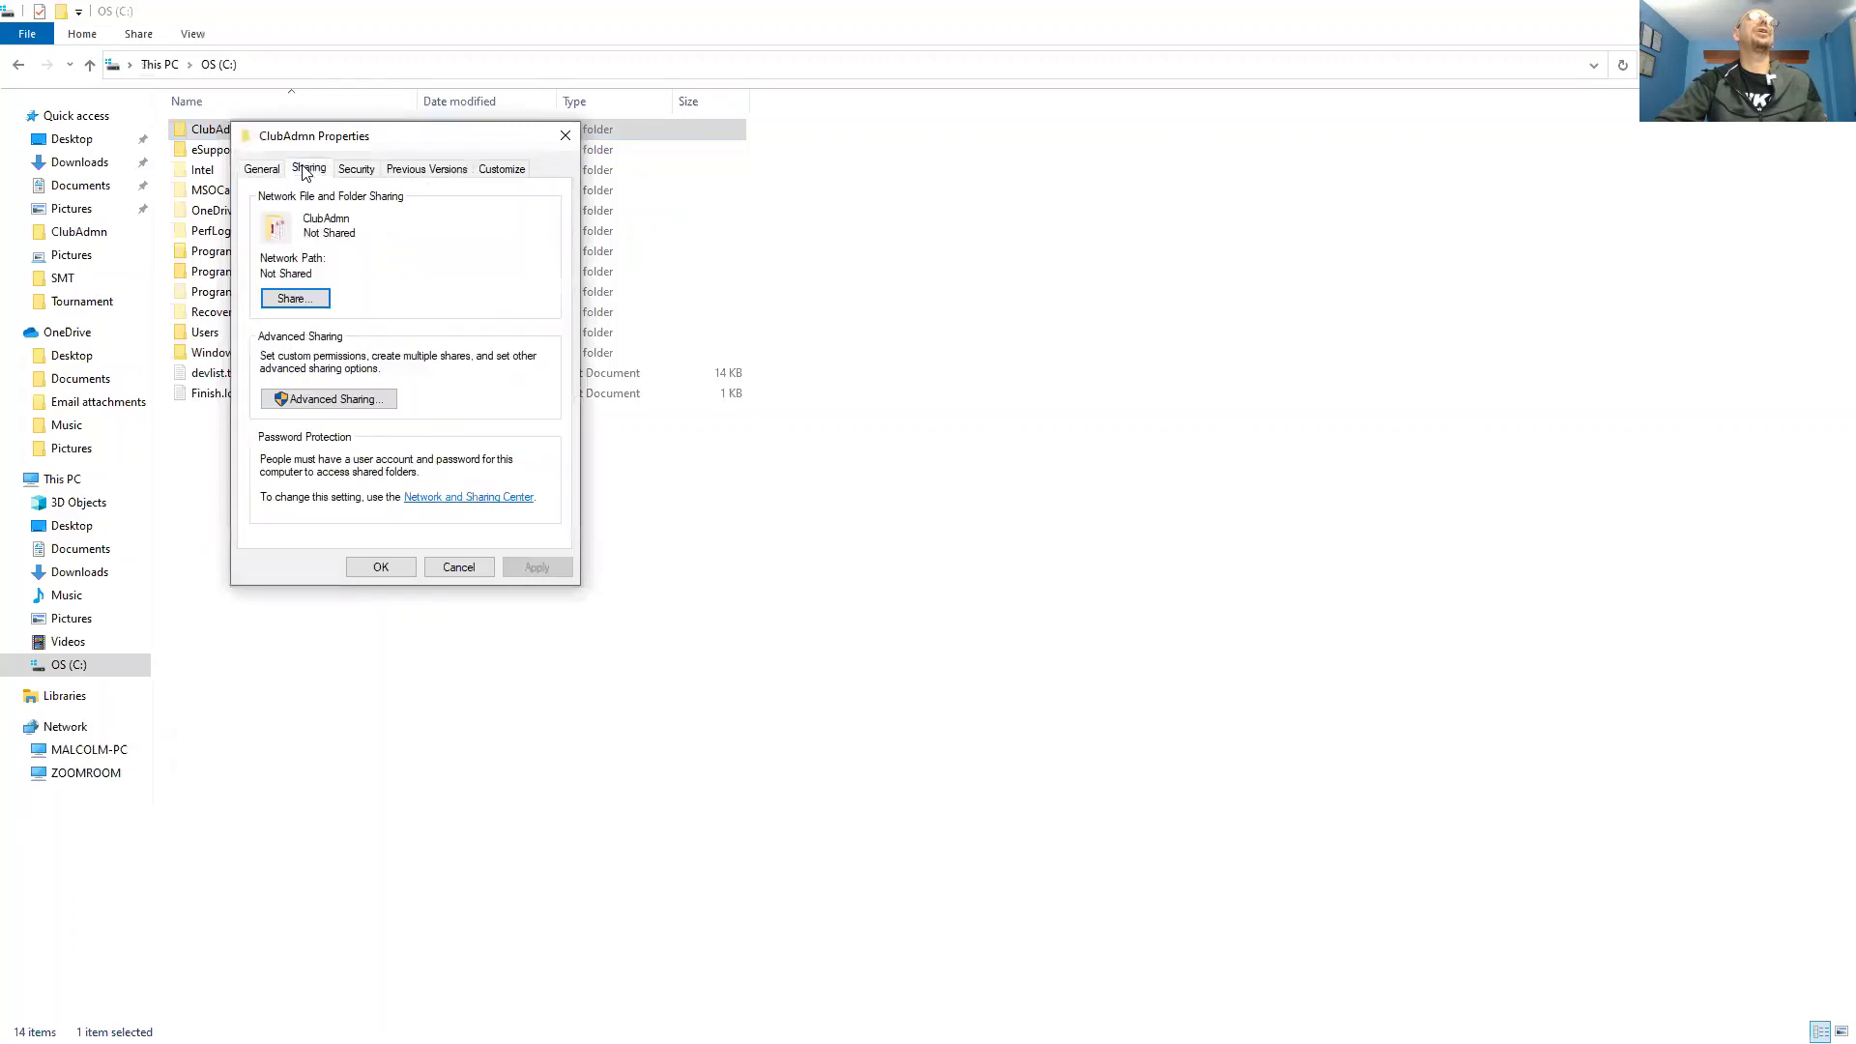
left_click(317, 396)
left_click(272, 204)
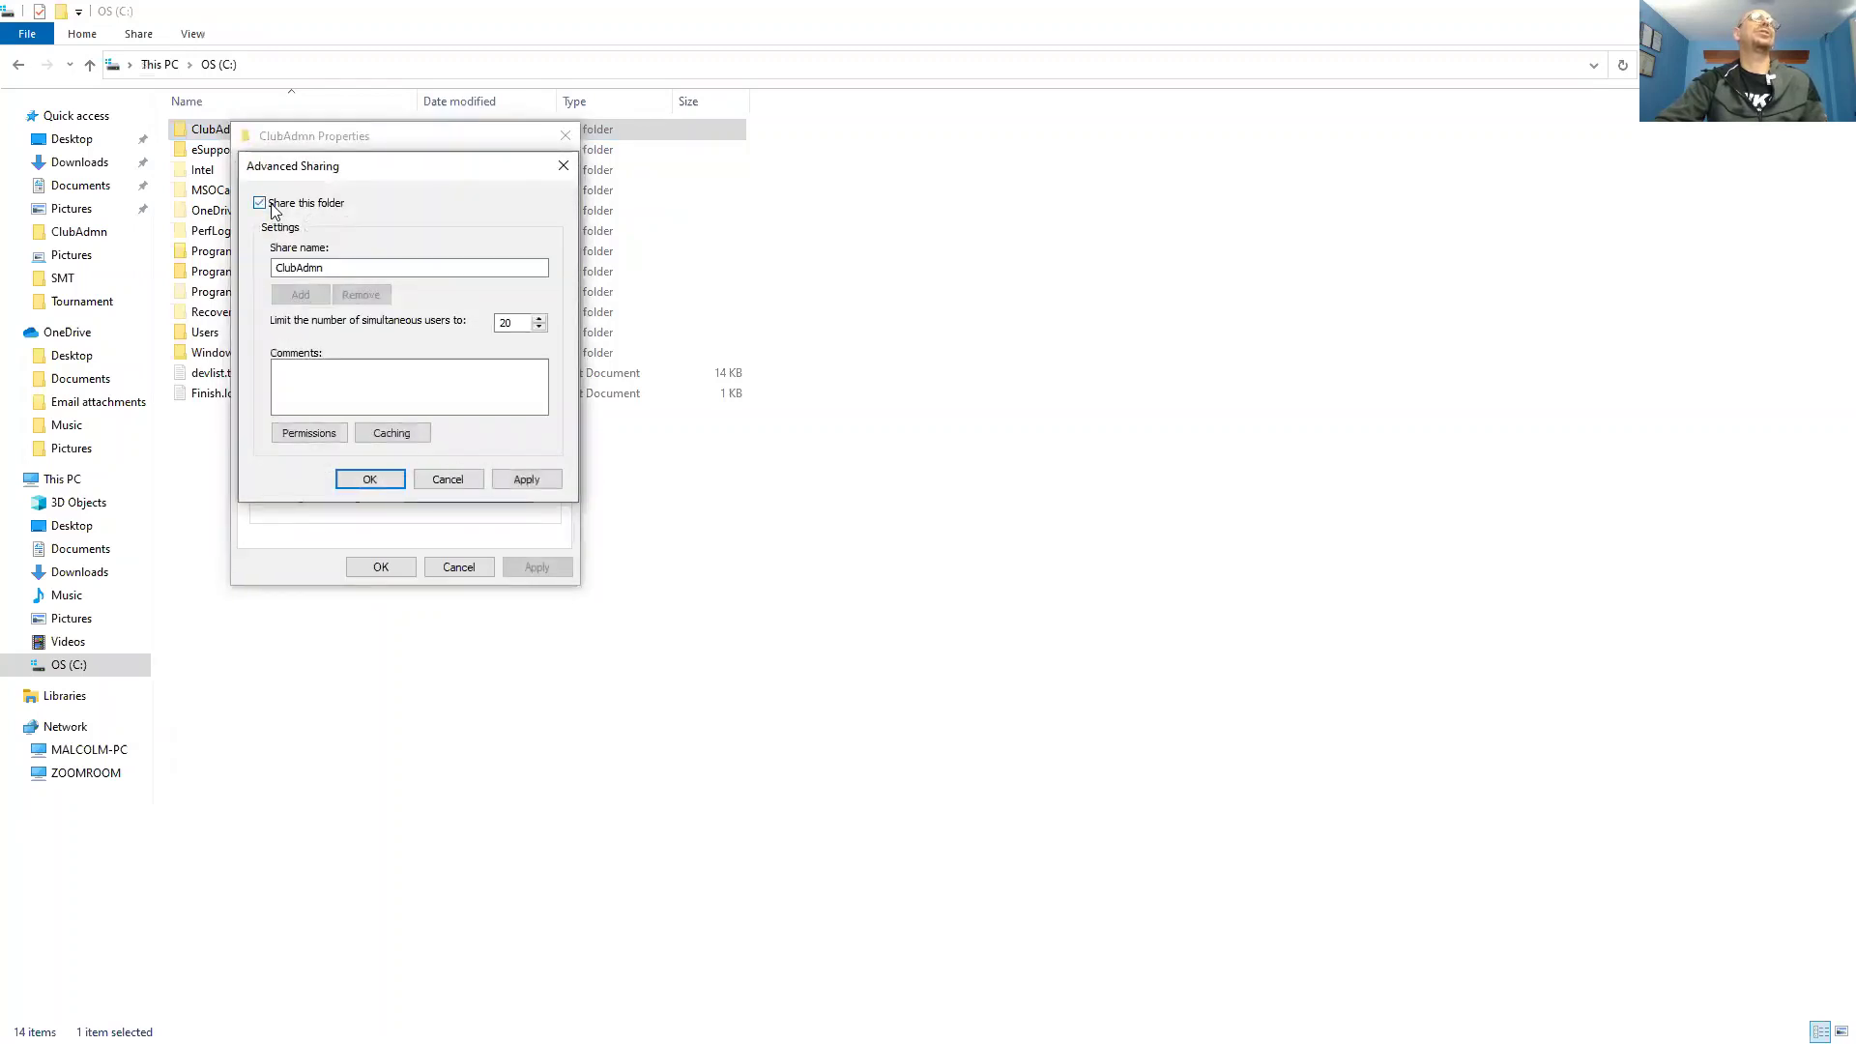
Step: Allow Everyone Full Control in the share permissions, apply the sharing settings and close the folder's properties
left_click(323, 432)
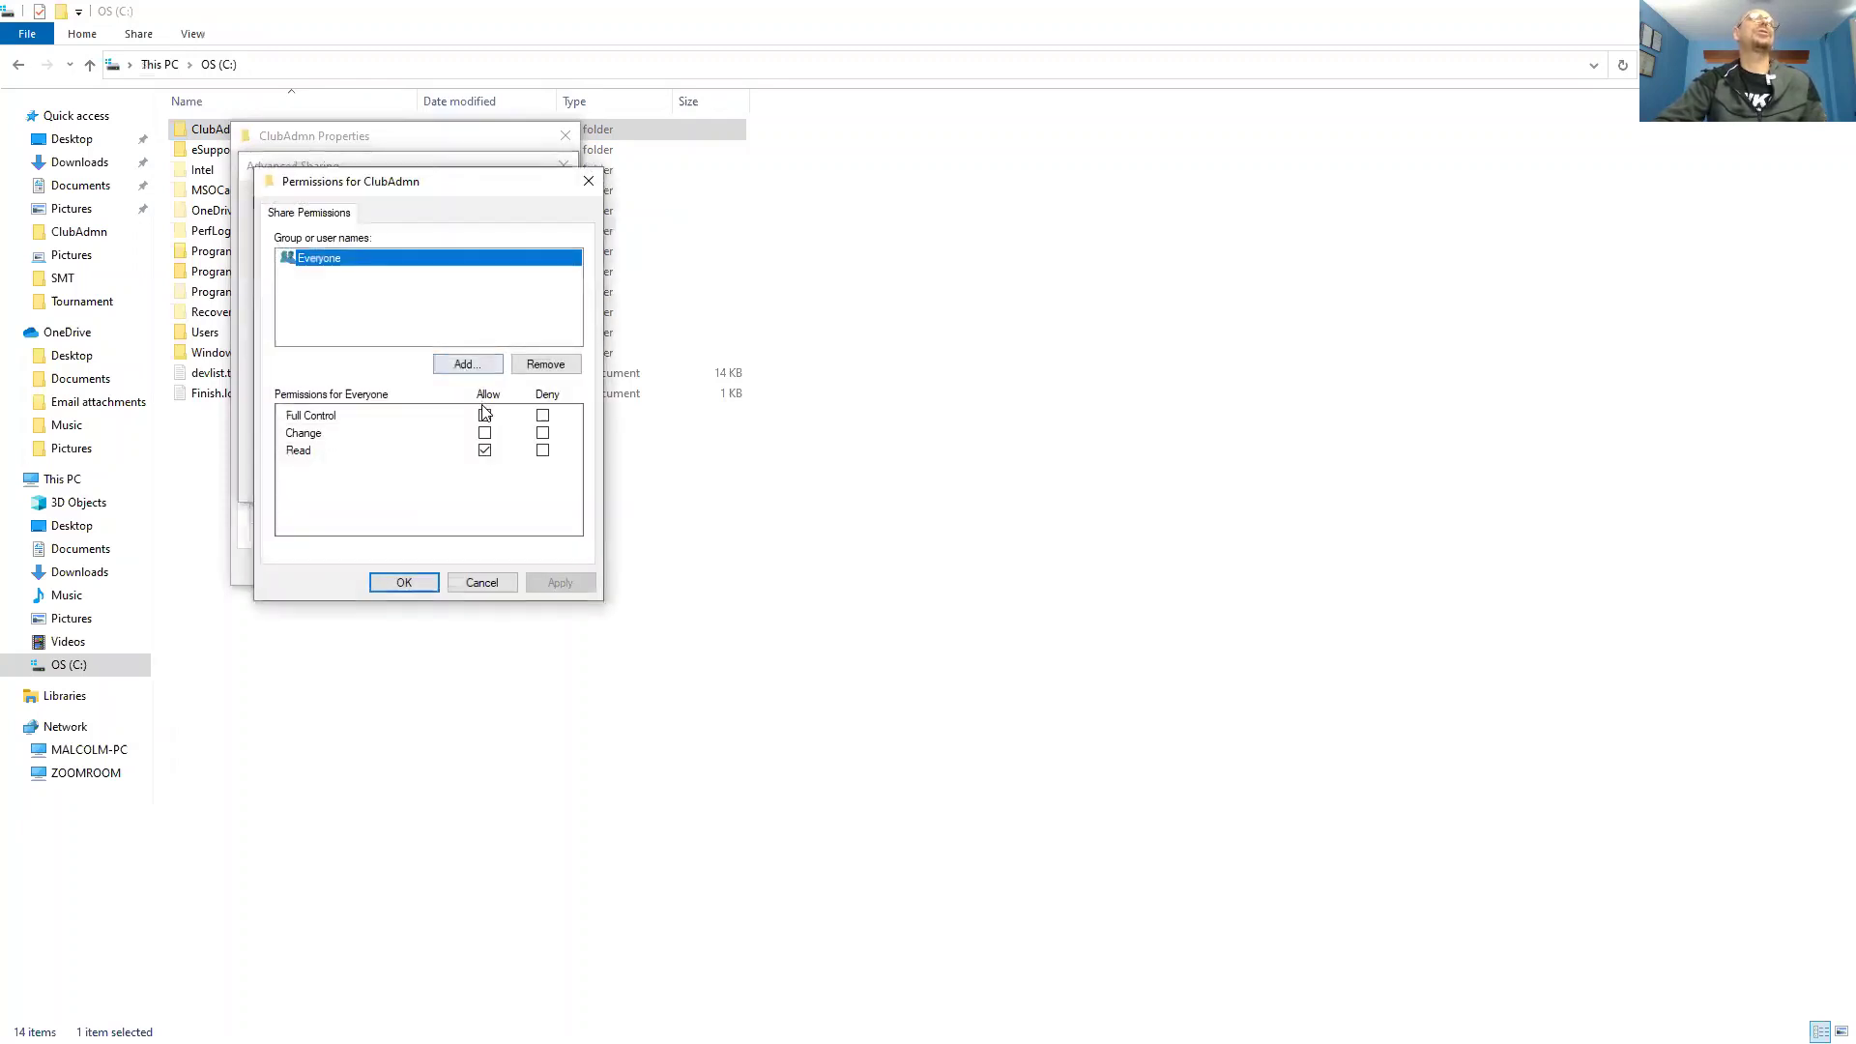
left_click(485, 415)
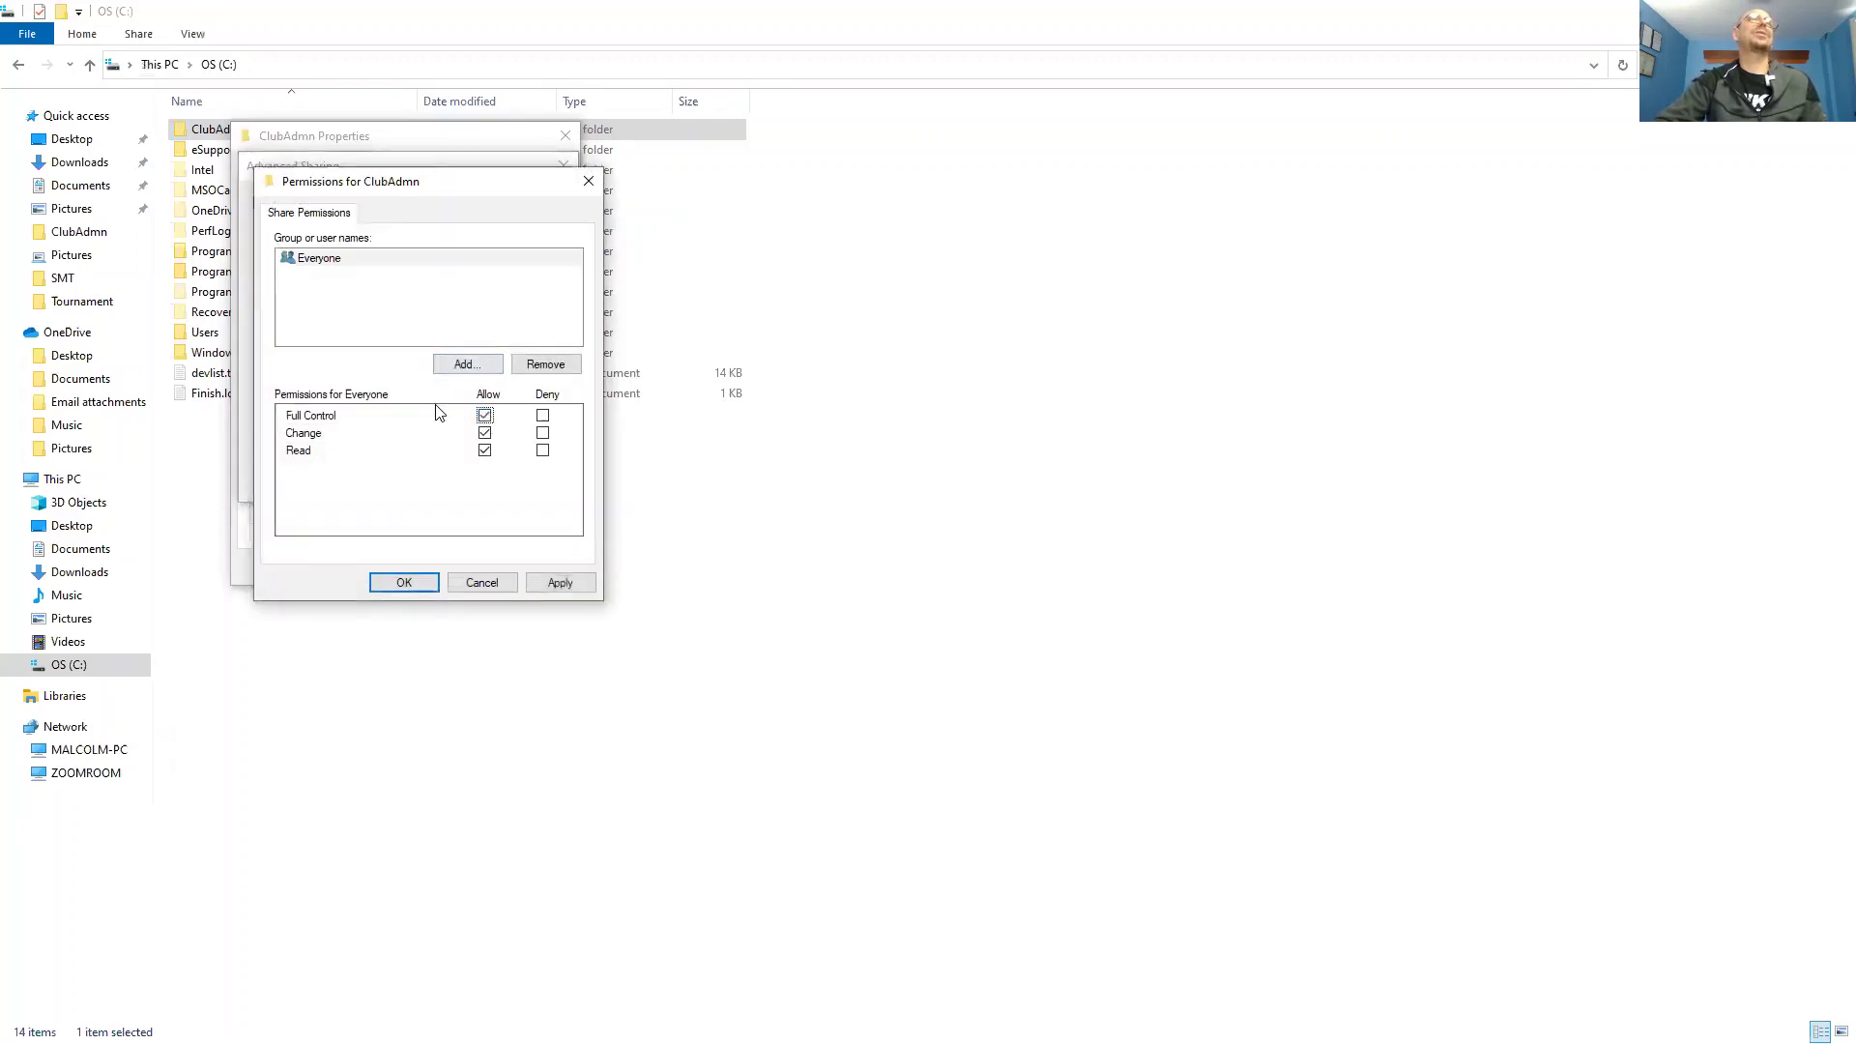
left_click(563, 583)
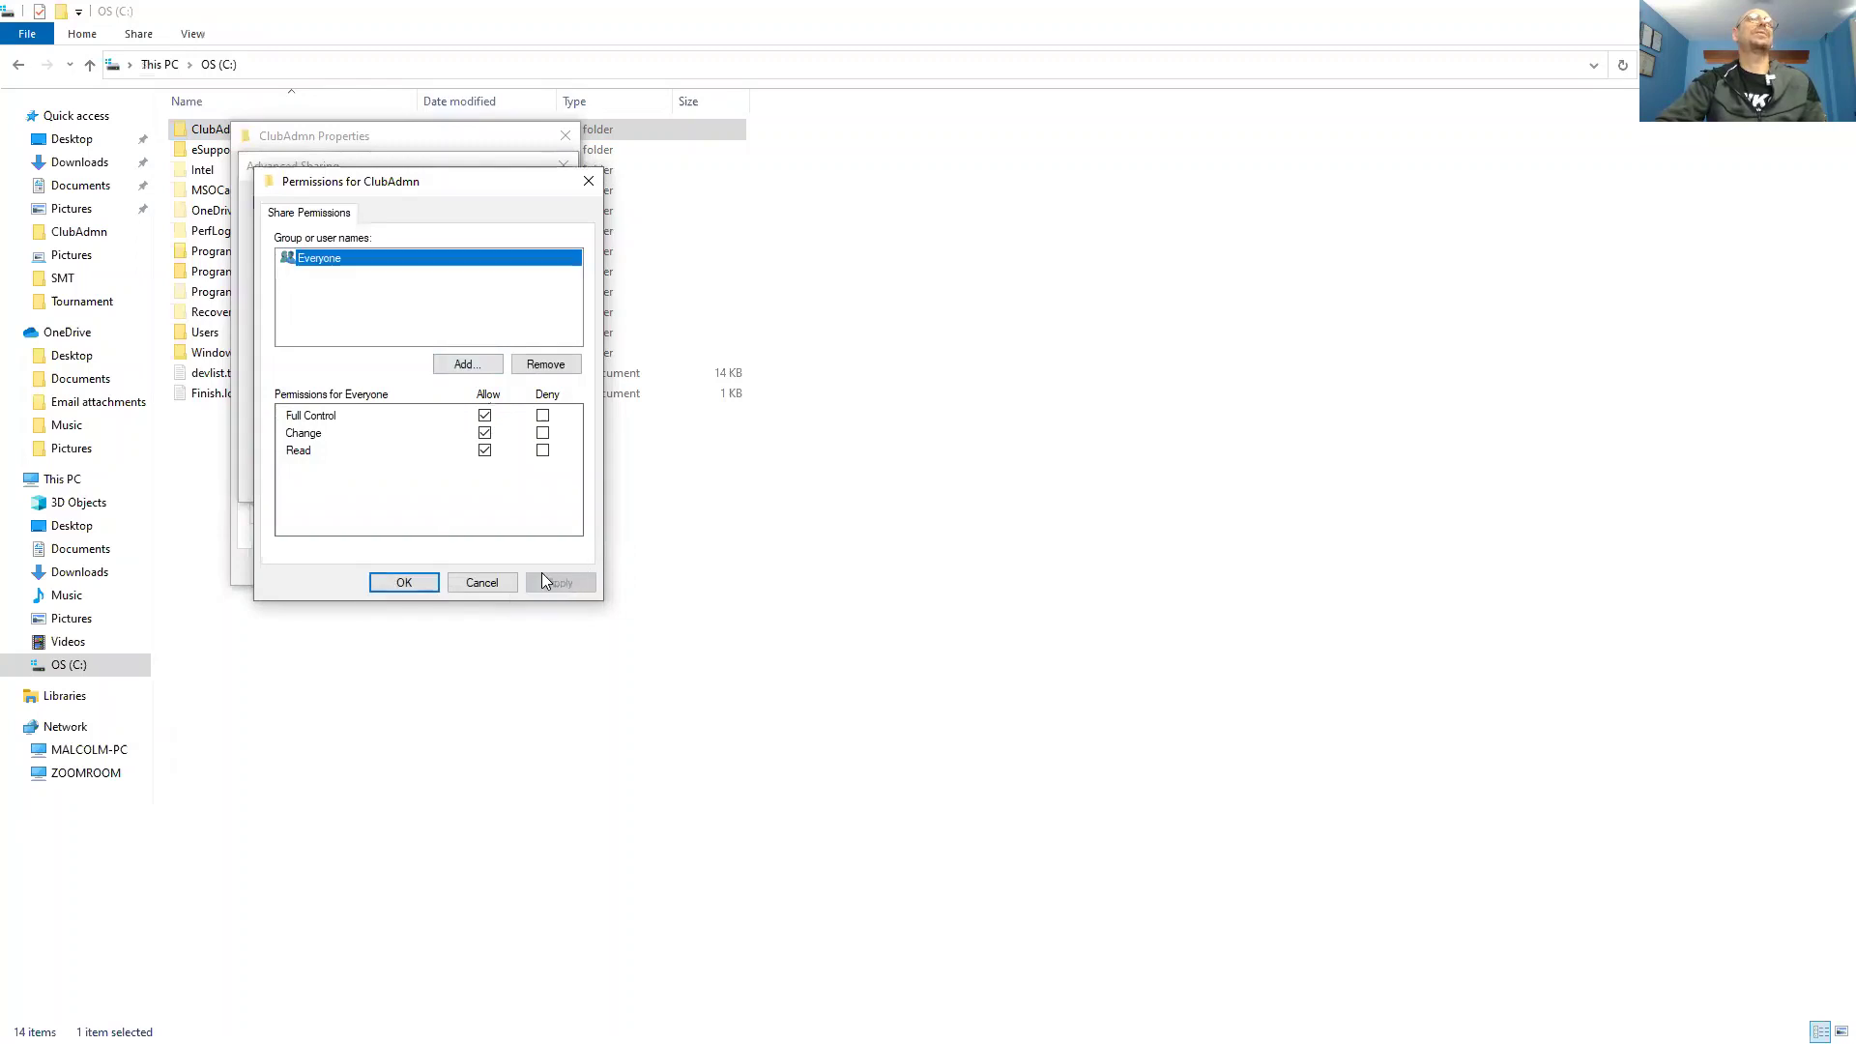
left_click(410, 581)
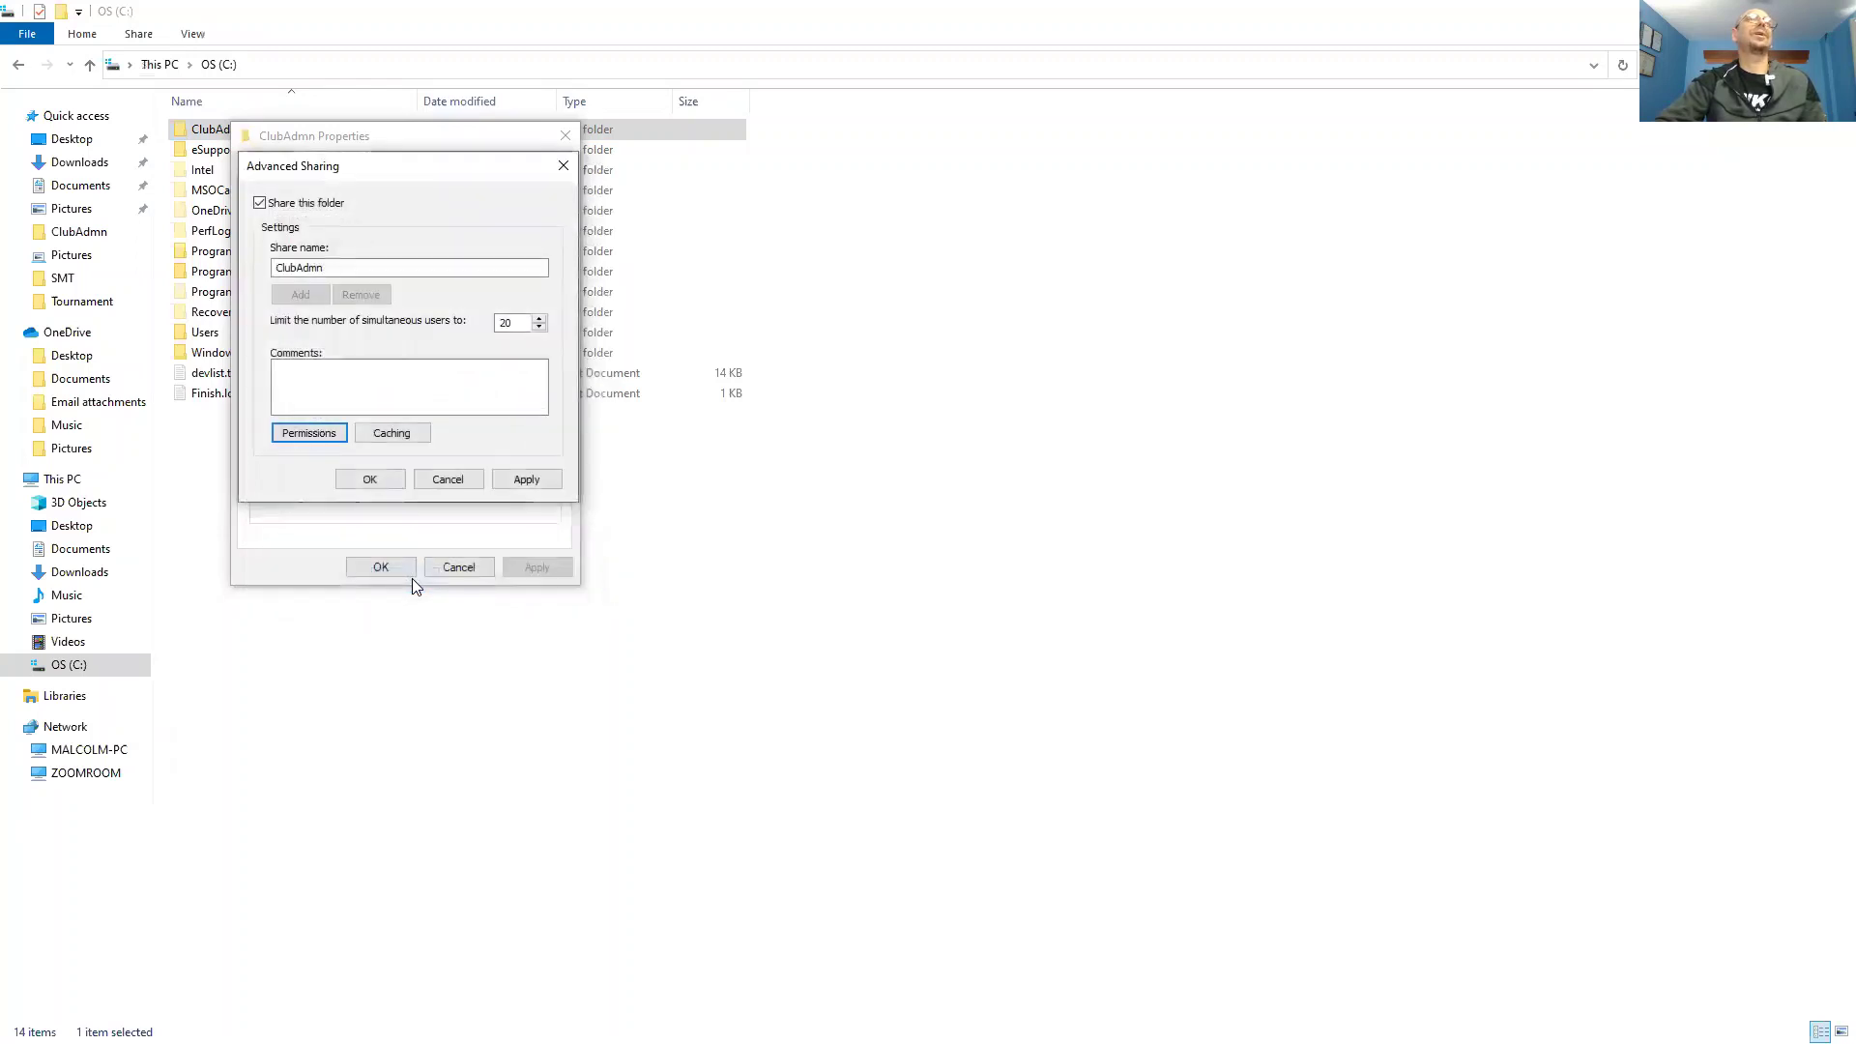
left_click(518, 480)
left_click(369, 483)
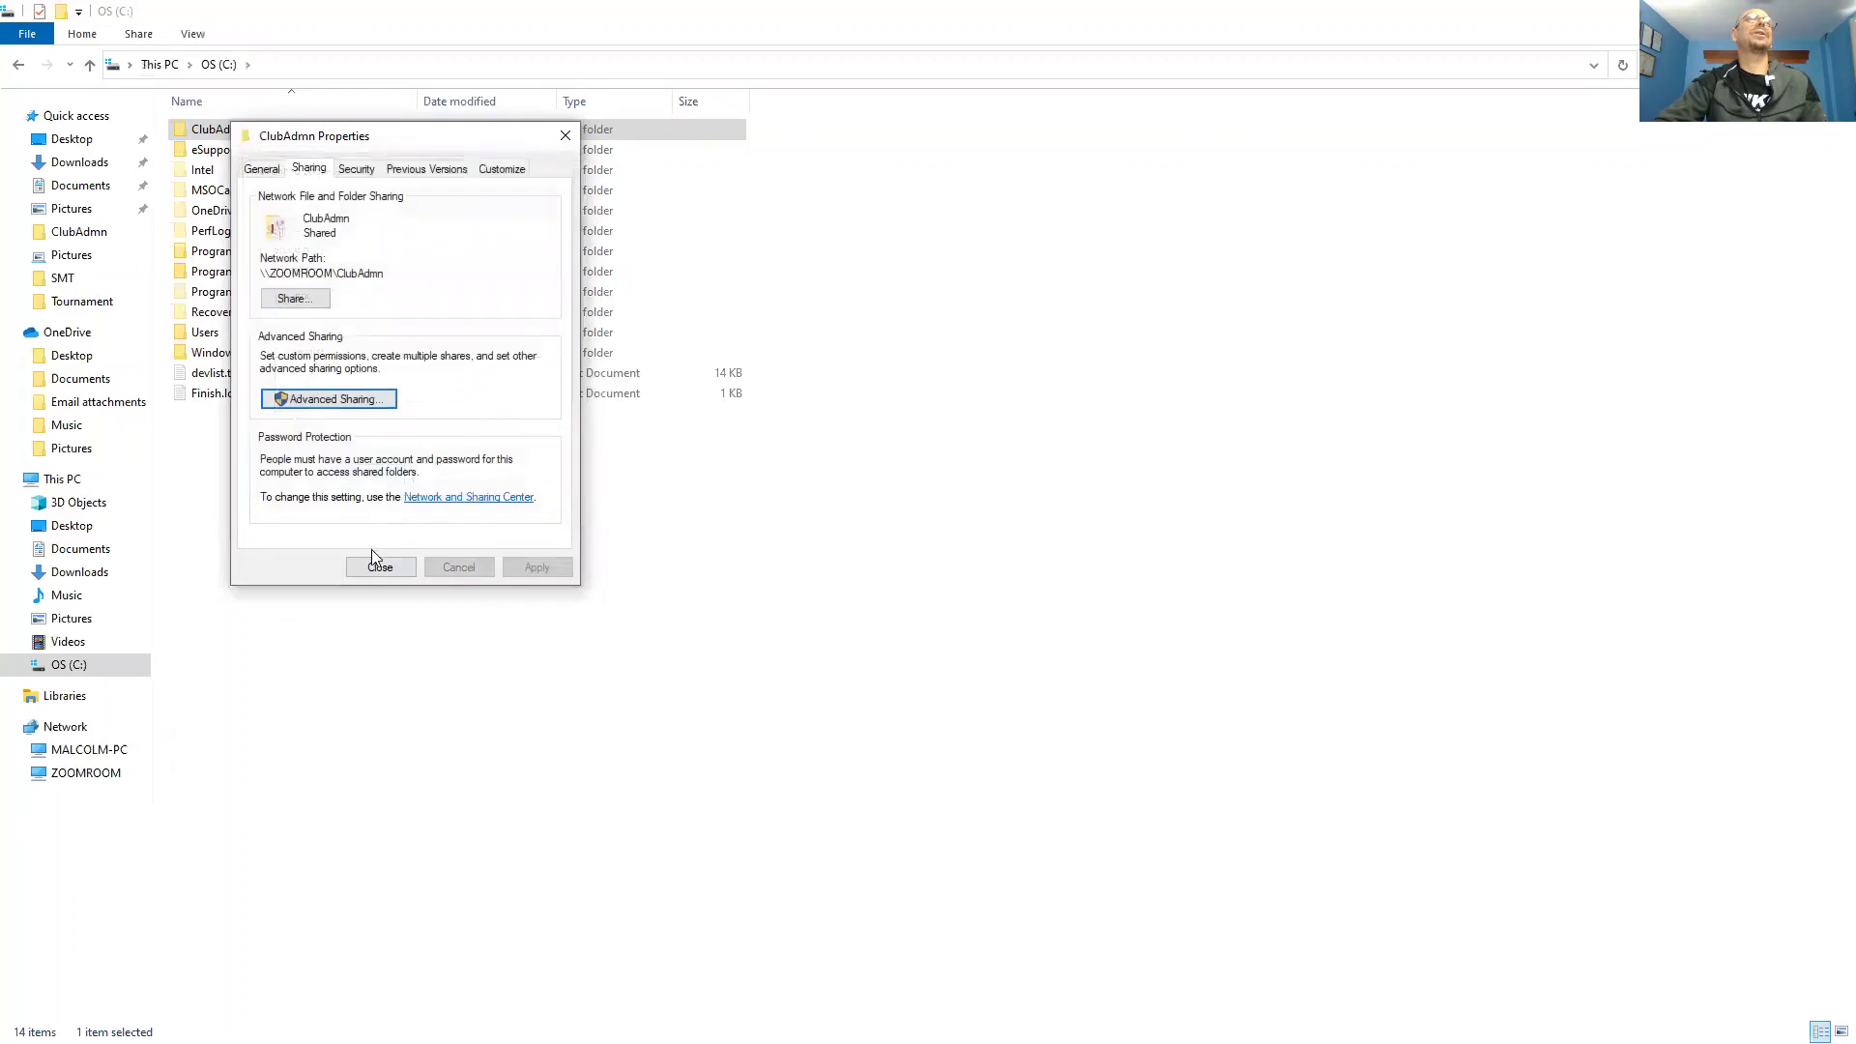
left_click(377, 568)
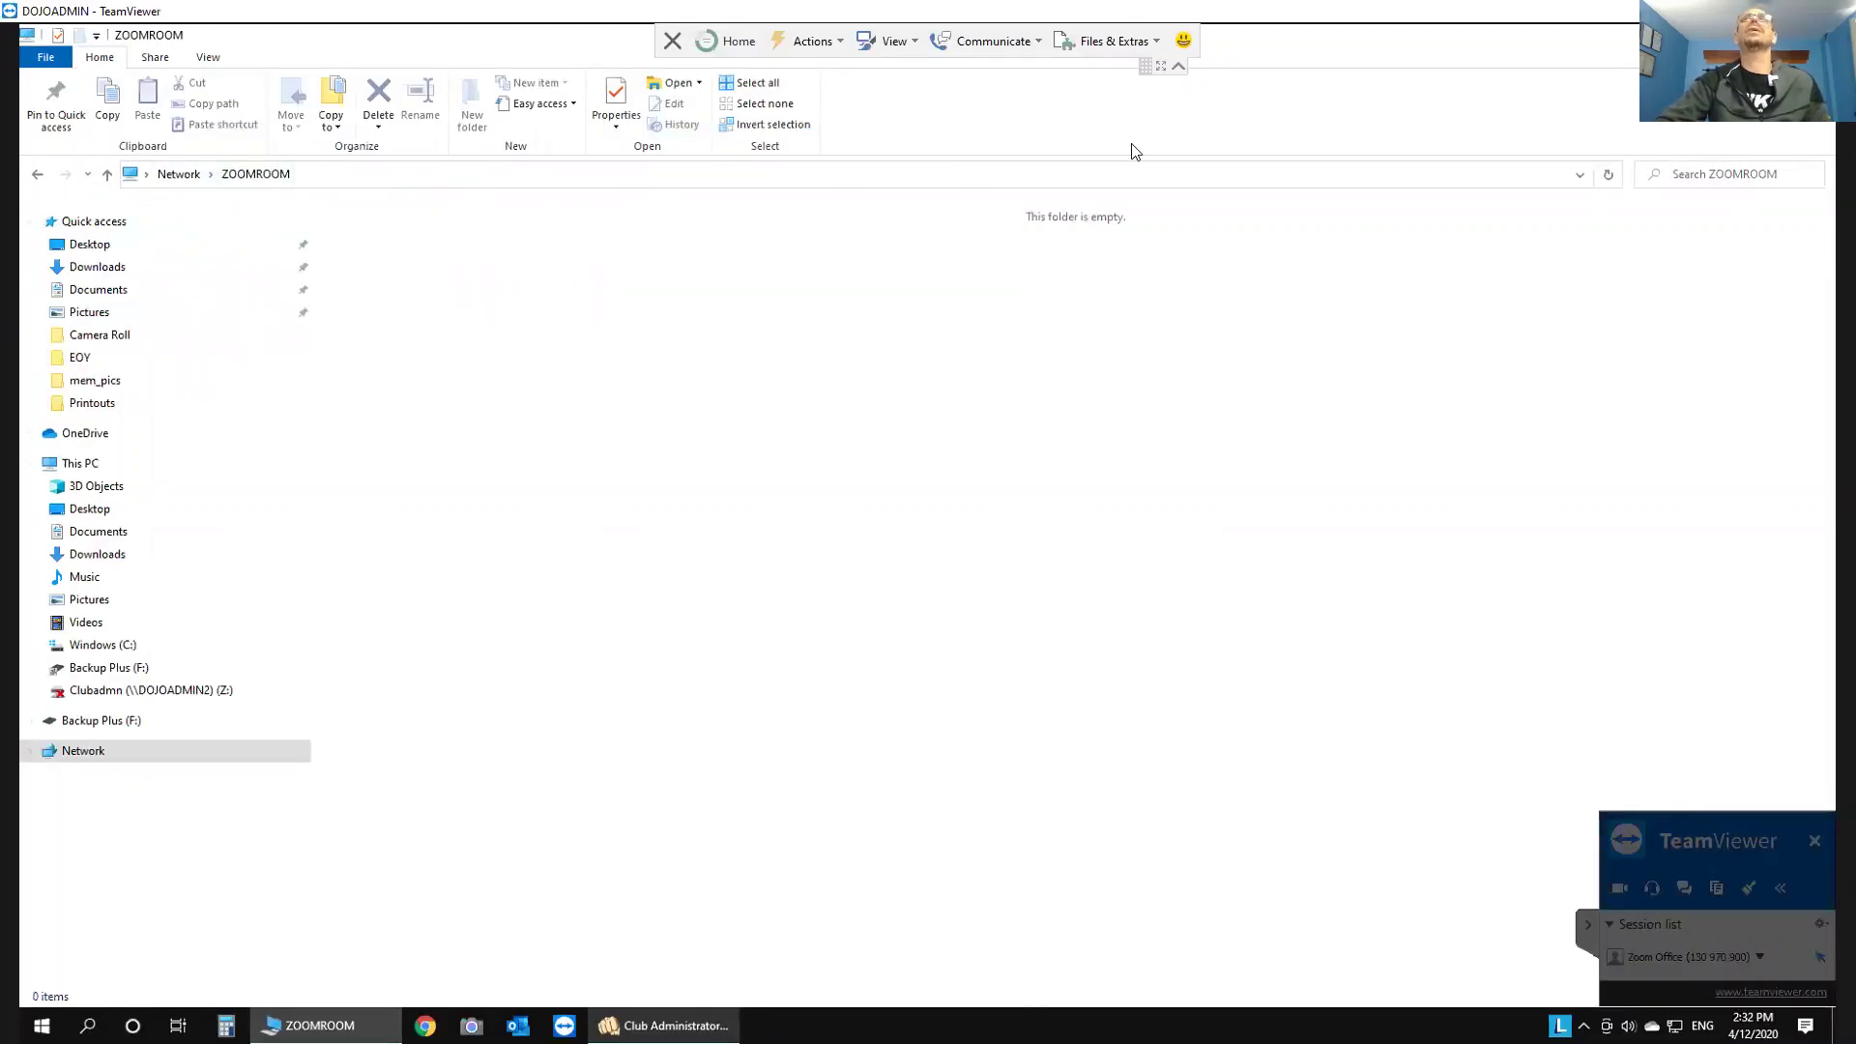
Step: In the DOJOADMIN TeamViewer session, refresh ZOOMROOM, open its ClubAdmn share and copy the network path \\ZOOMROOM\ClubAdmn
left_click(1610, 176)
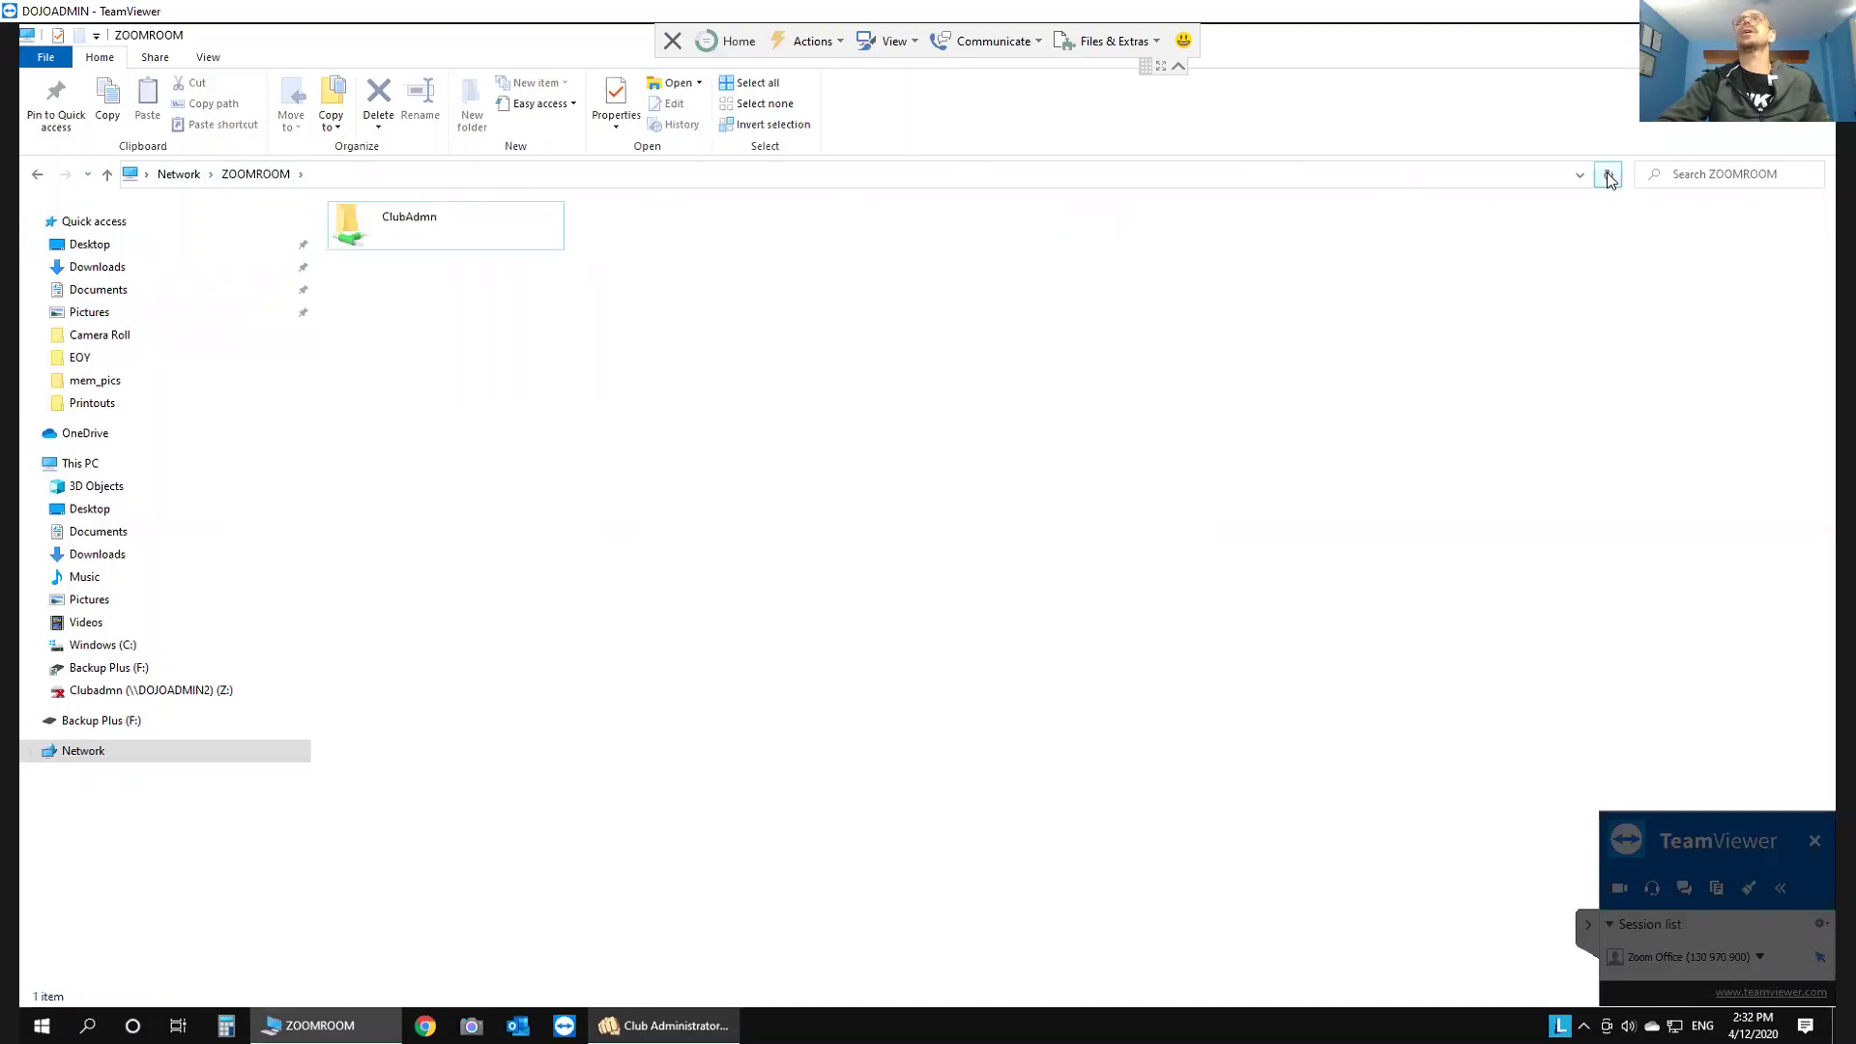
double_click(412, 226)
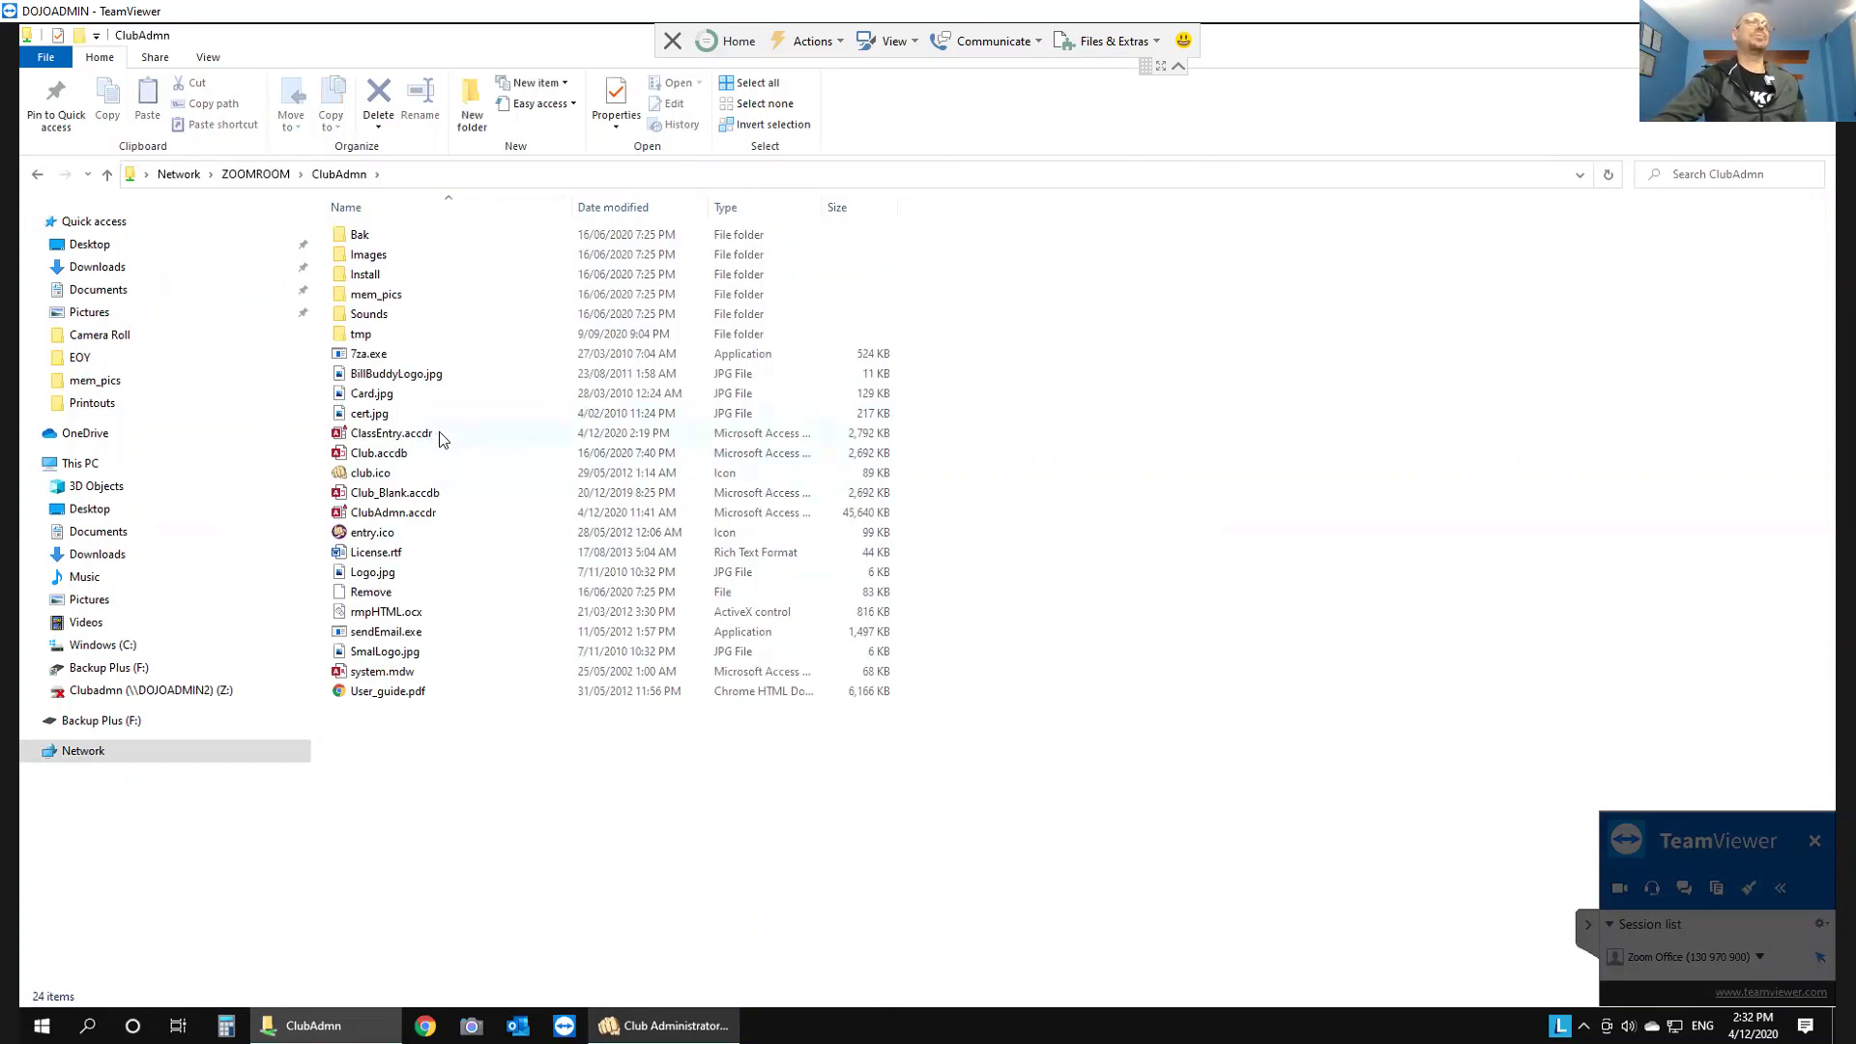
left_click(454, 175)
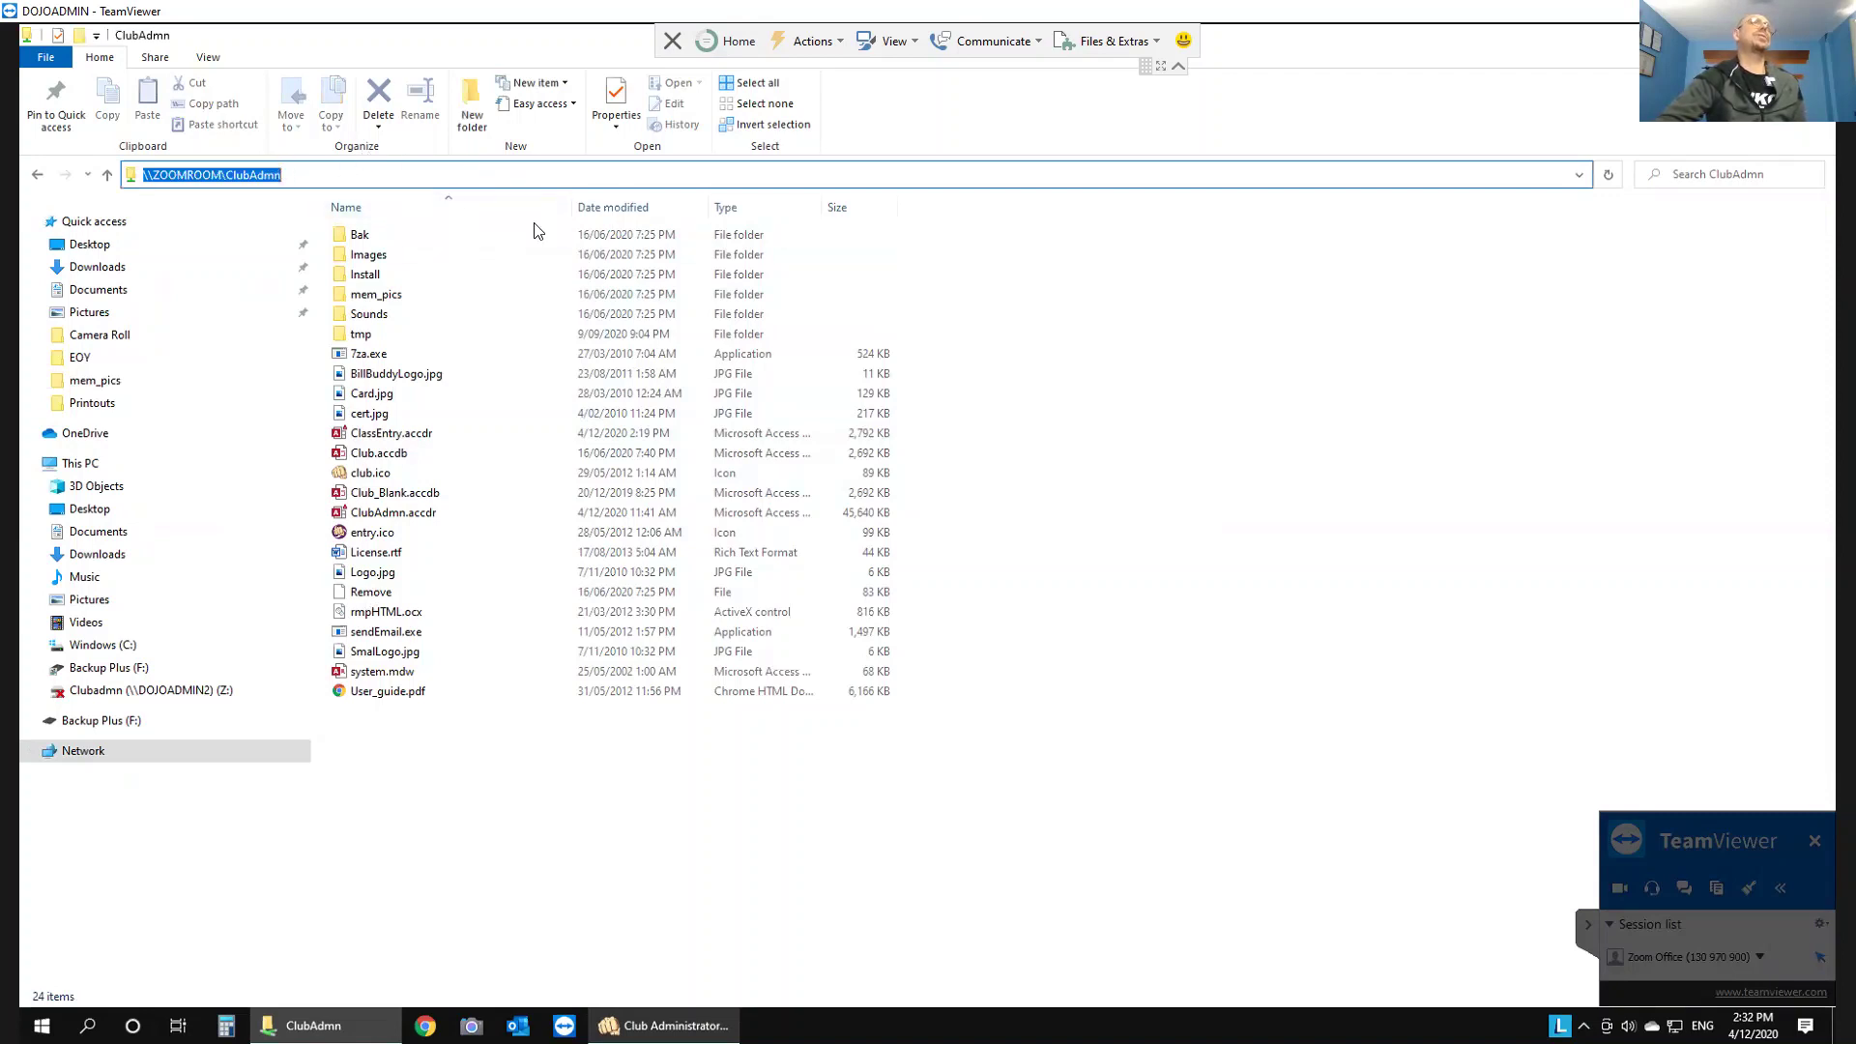
right_click(239, 175)
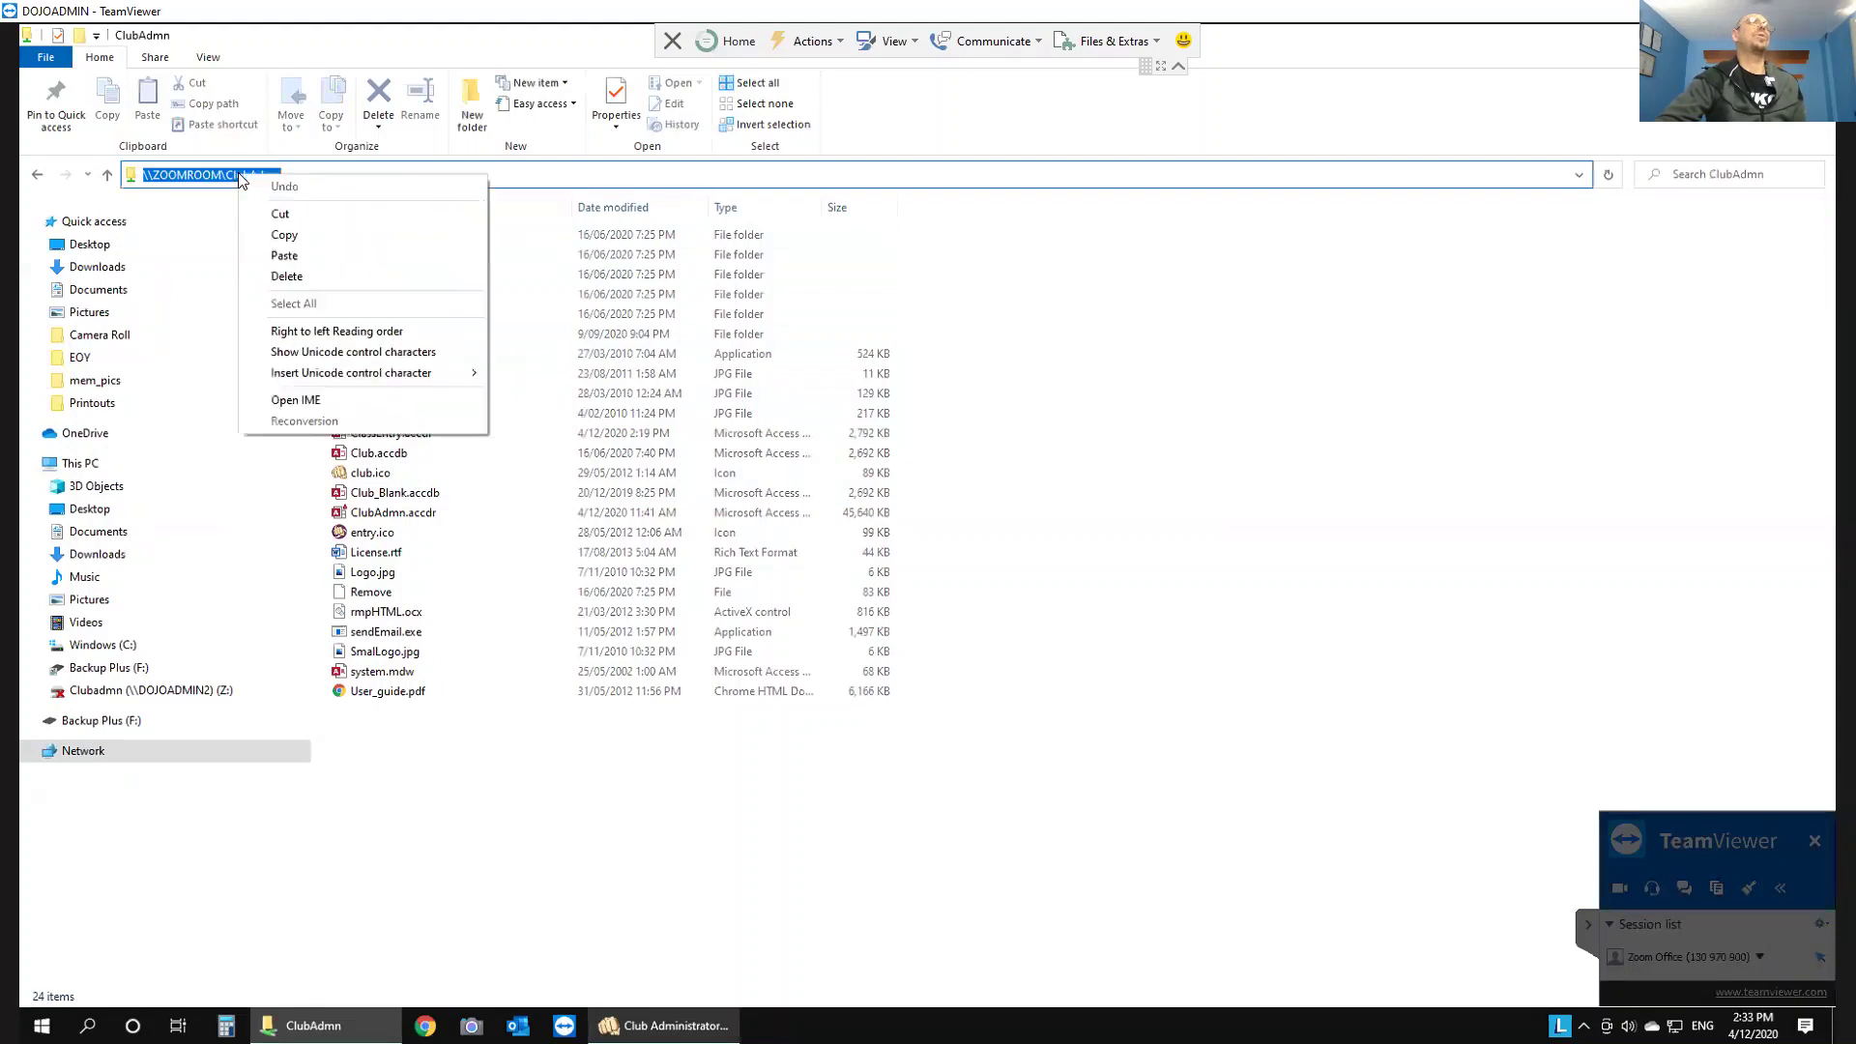
left_click(284, 238)
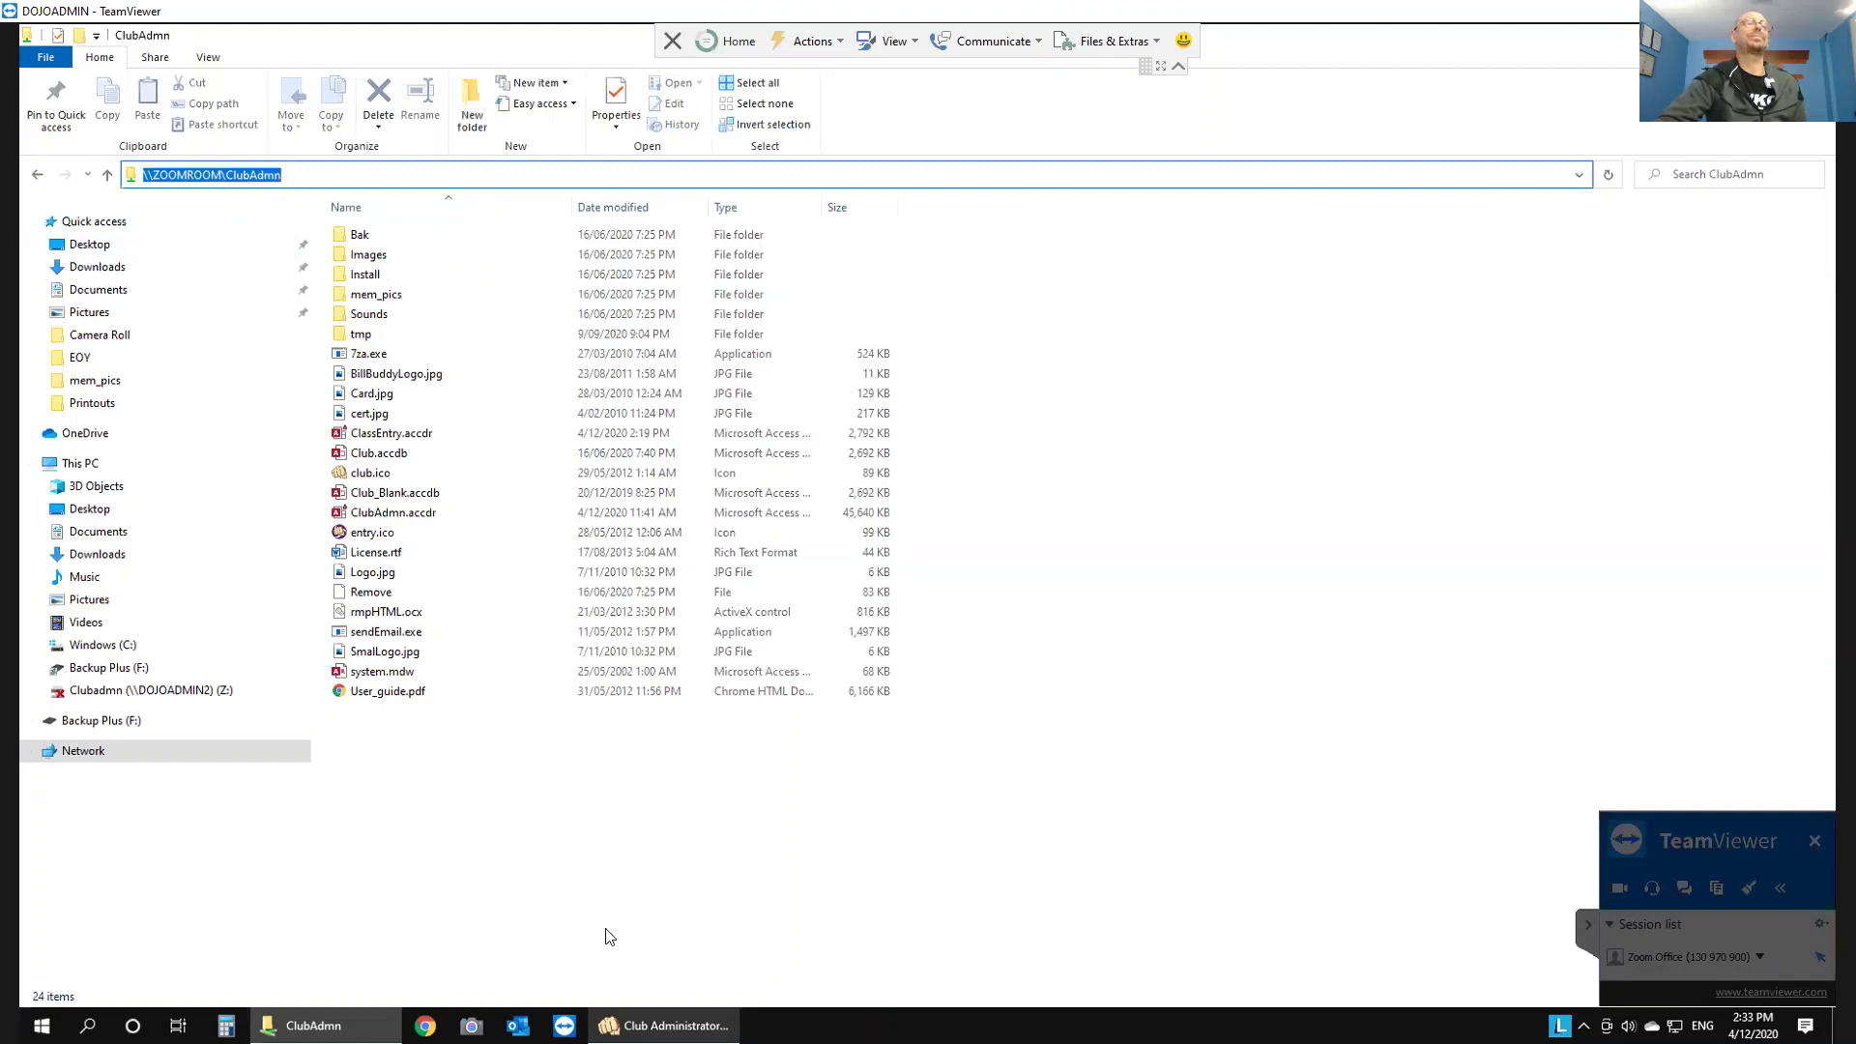
Step: Switch to Club Administrator, enable Alternate Entry Location 1 in the Class Entry Data Synchronize Manager and enter \\ZOOMROOM\ClubAdmn\ as its path
left_click(659, 1022)
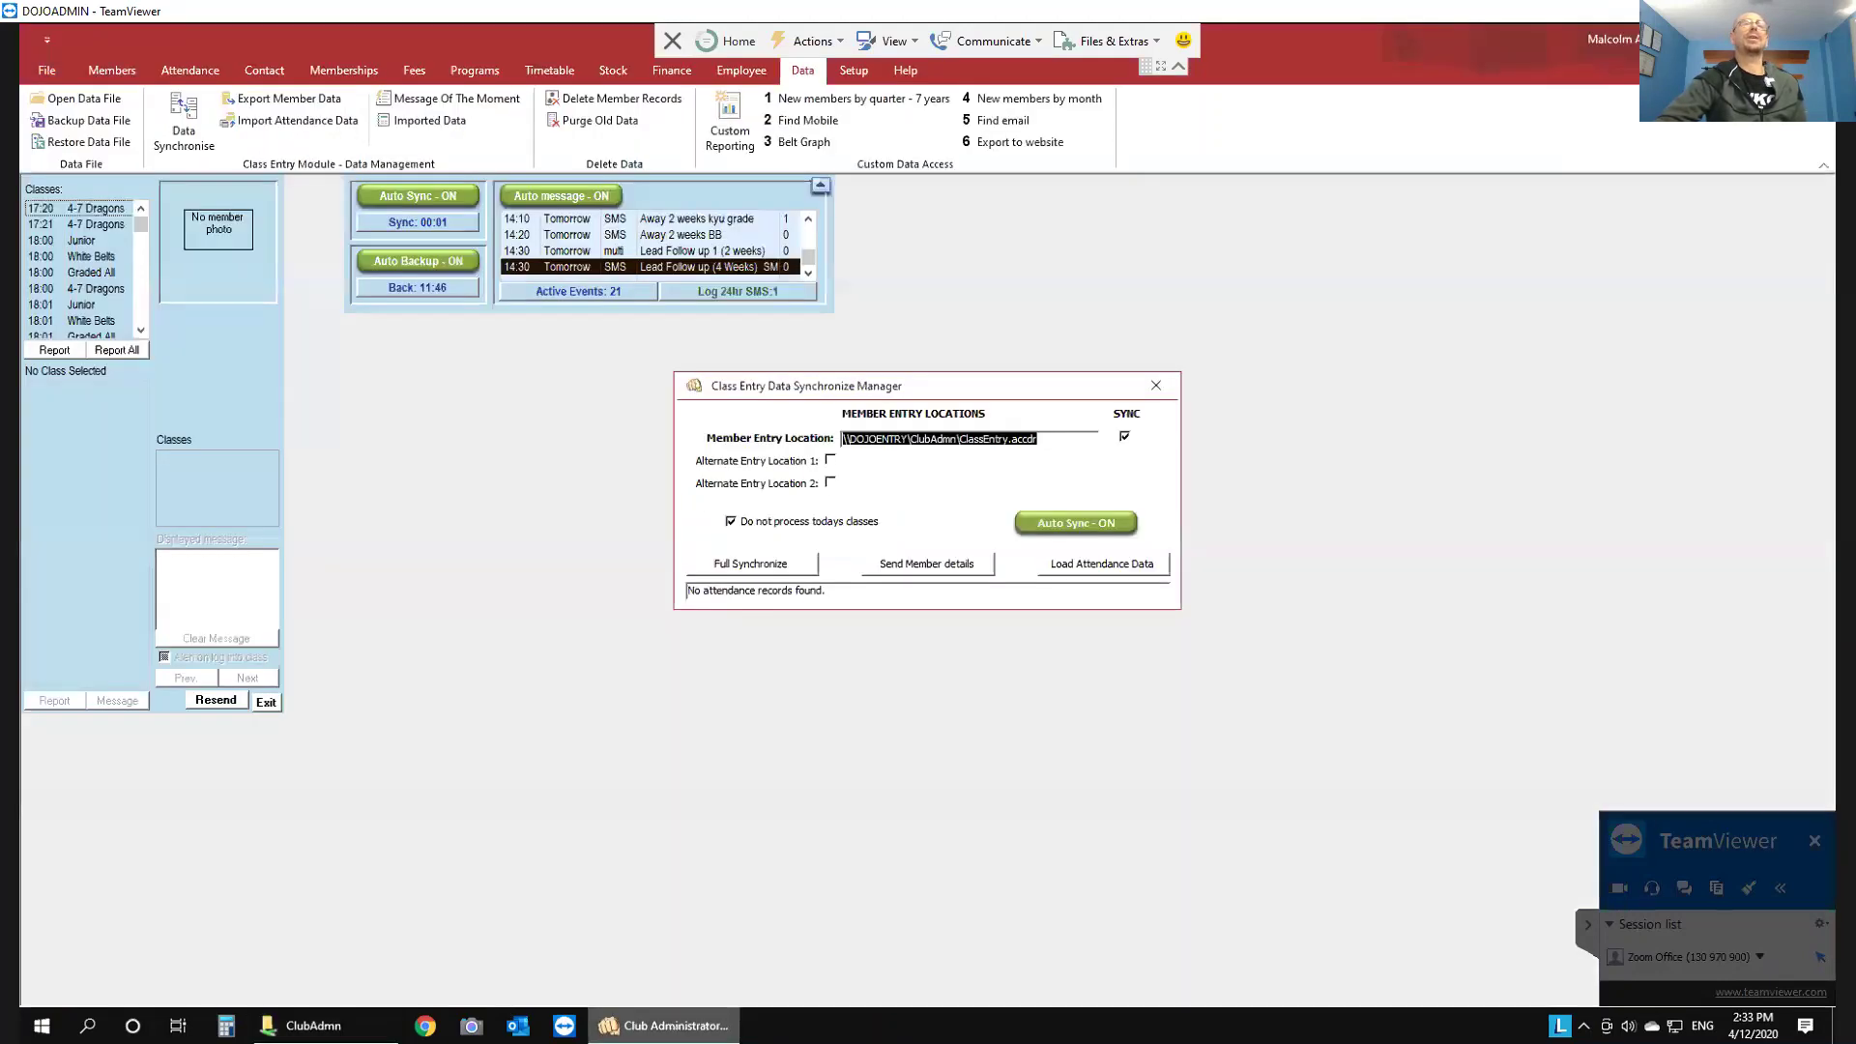
left_click(831, 461)
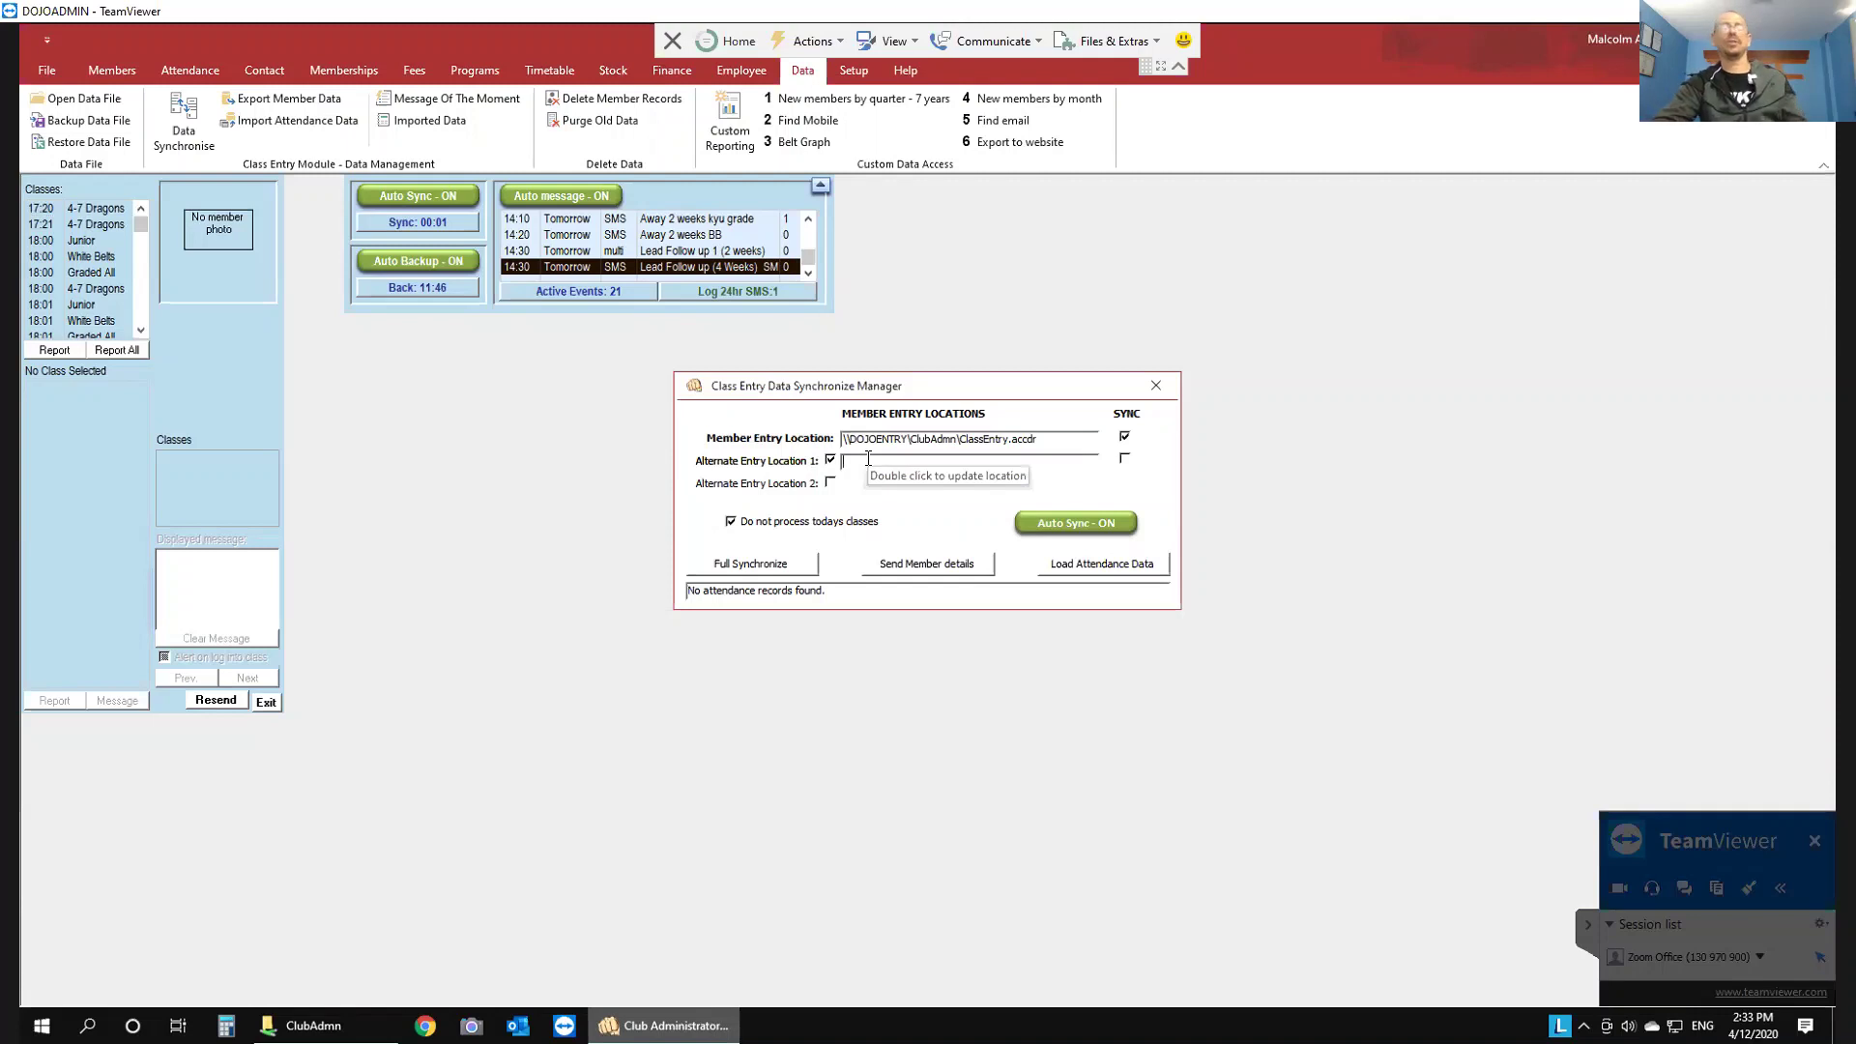
key("ctrl+v")
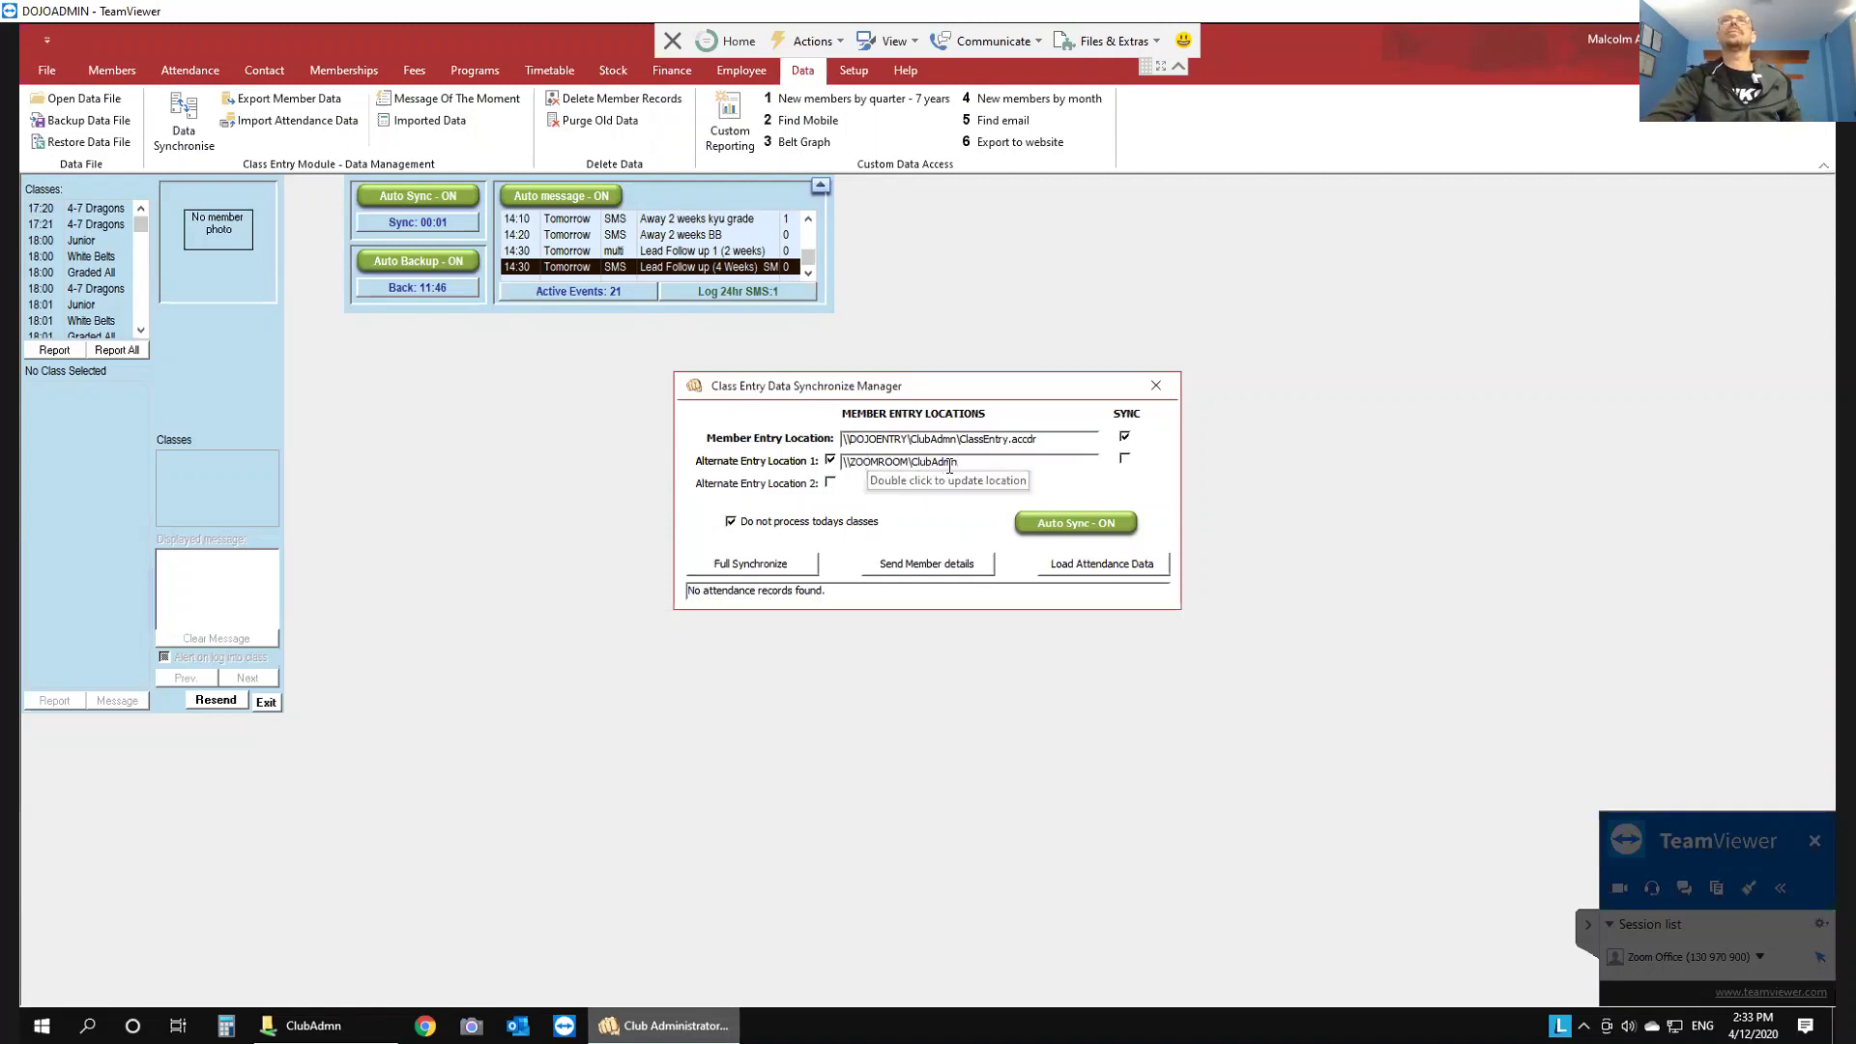
type("\\")
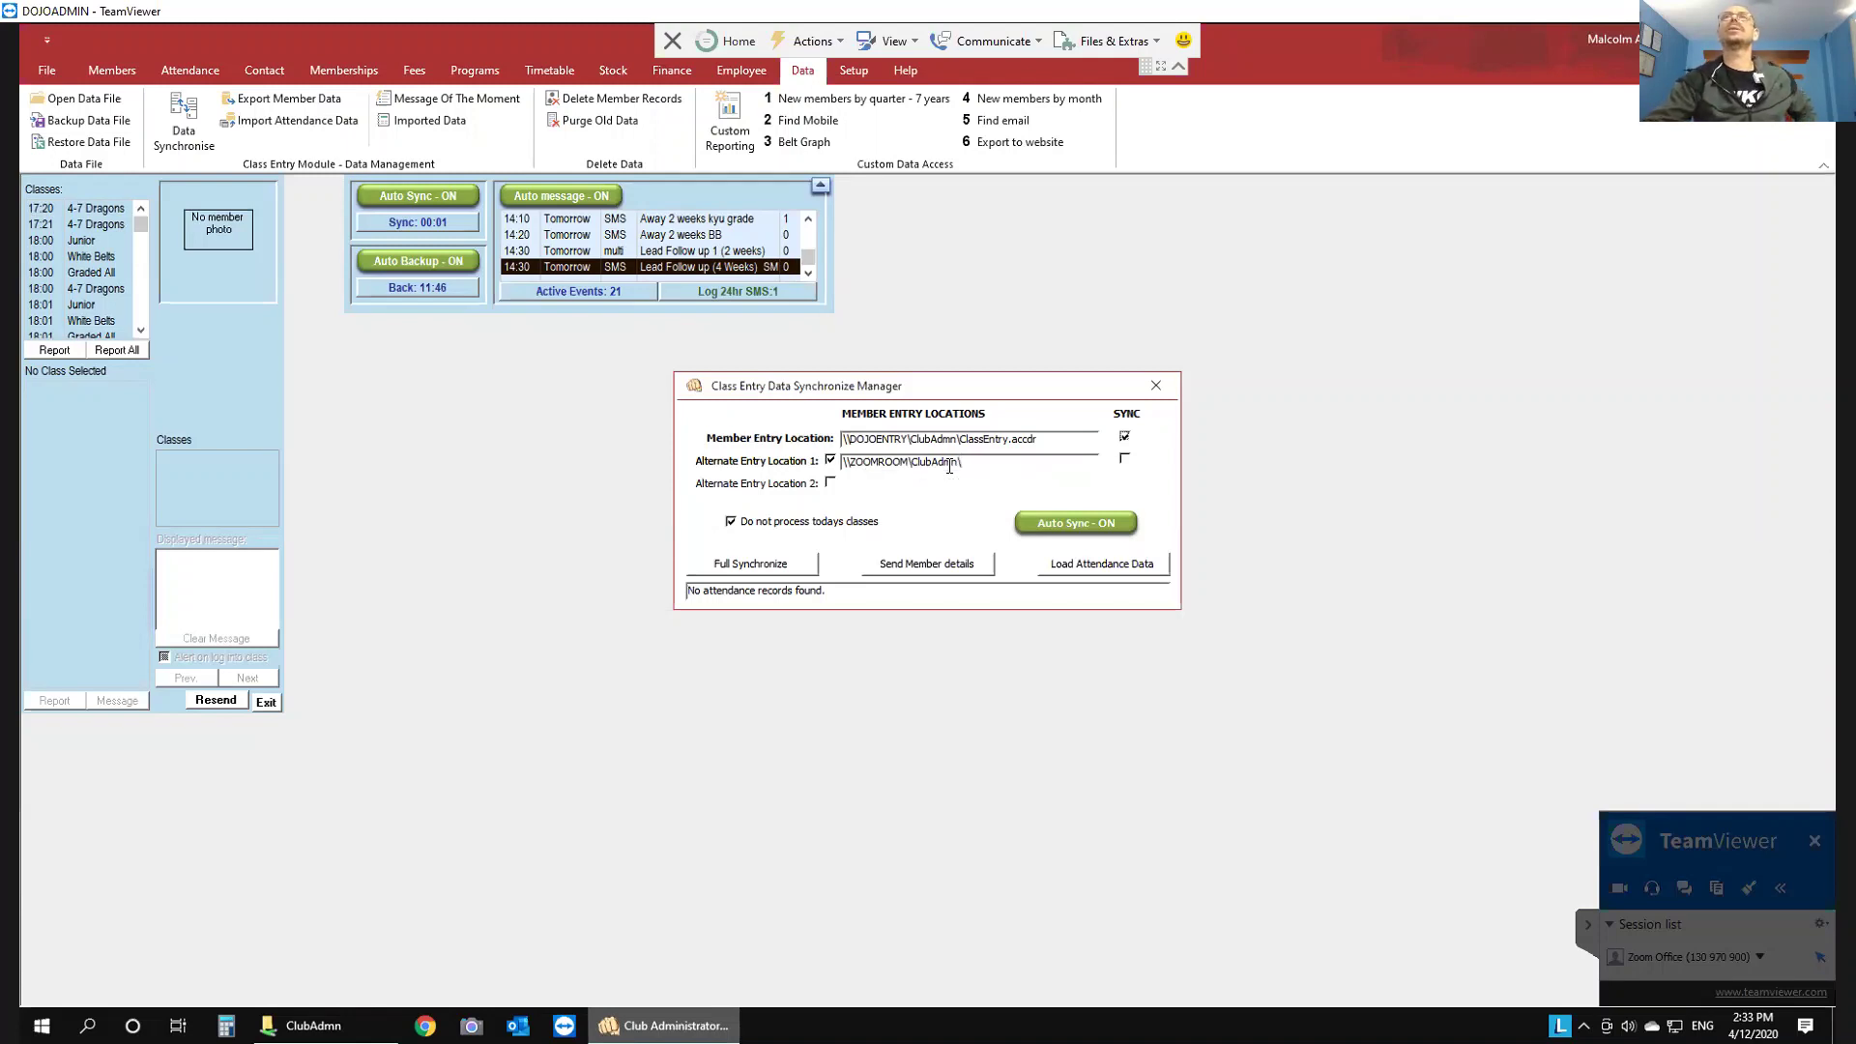
Step: Browse from the Alternate Entry Location 1 path and select ClassEntry.accdr as the class entry file
double_click(1018, 461)
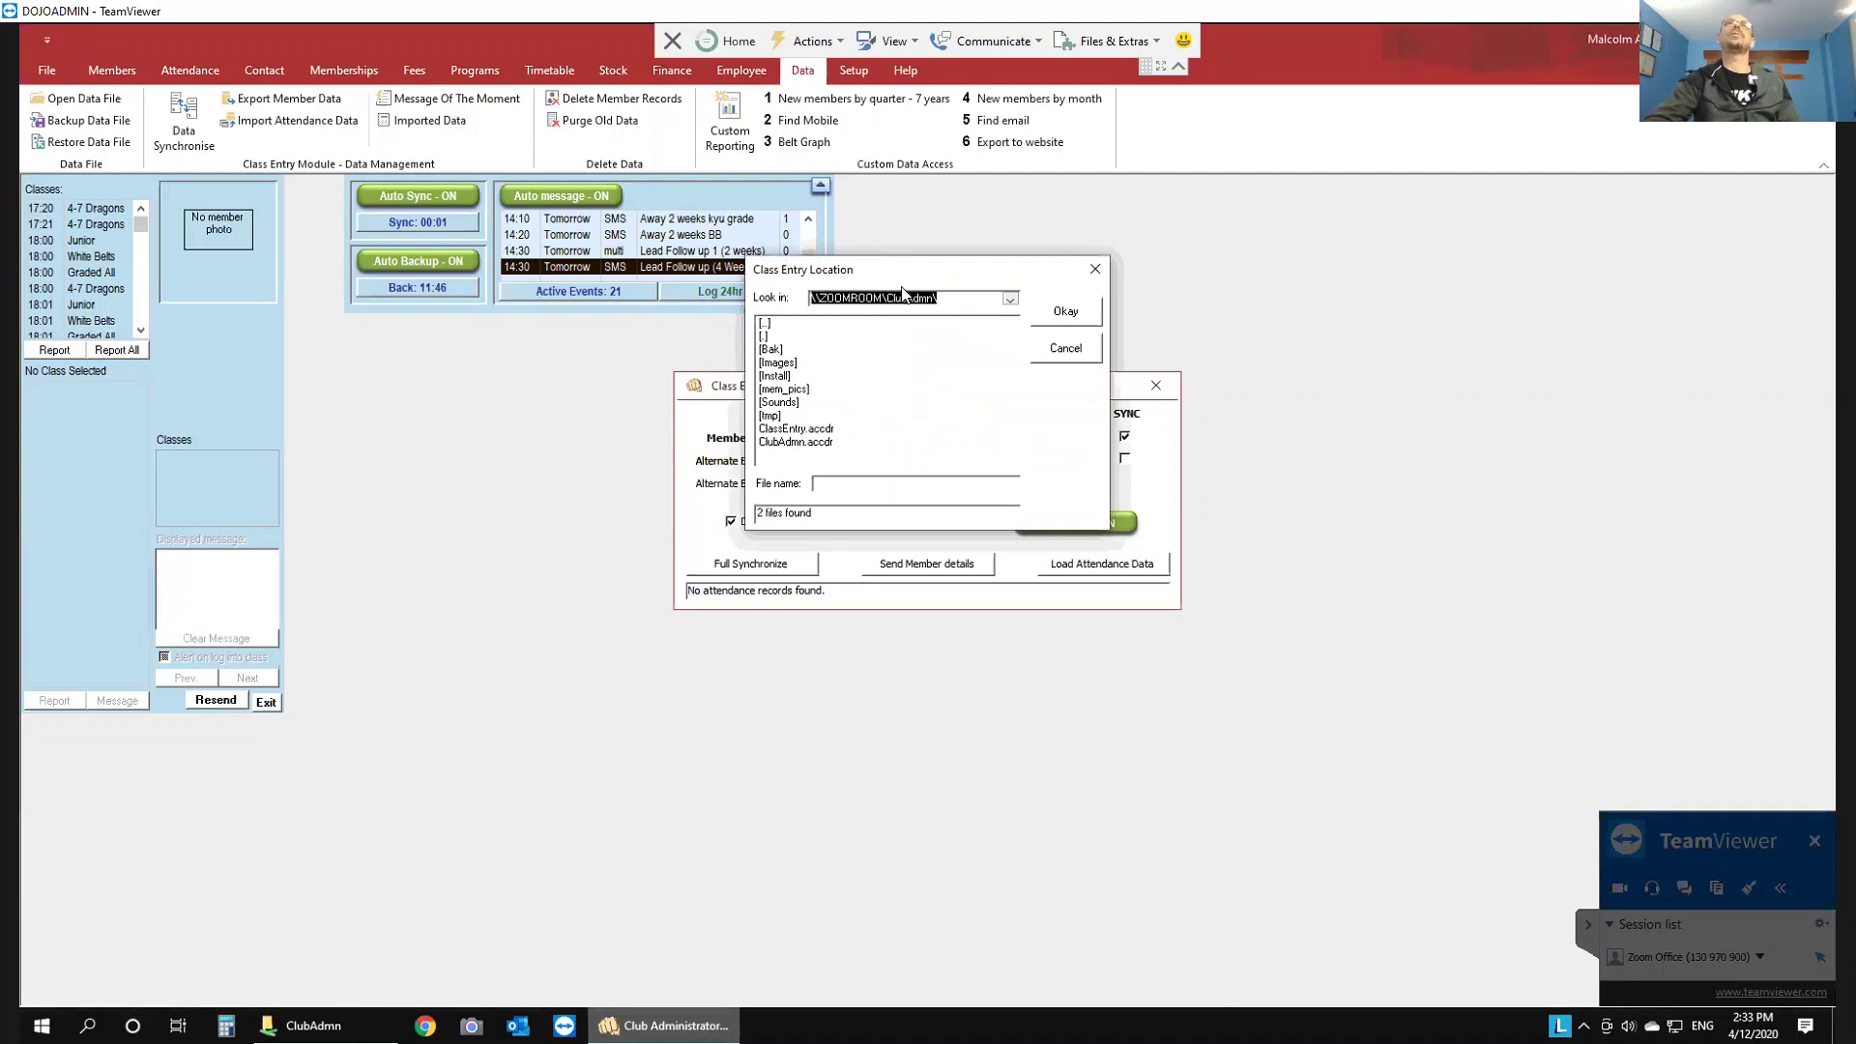
left_click(824, 431)
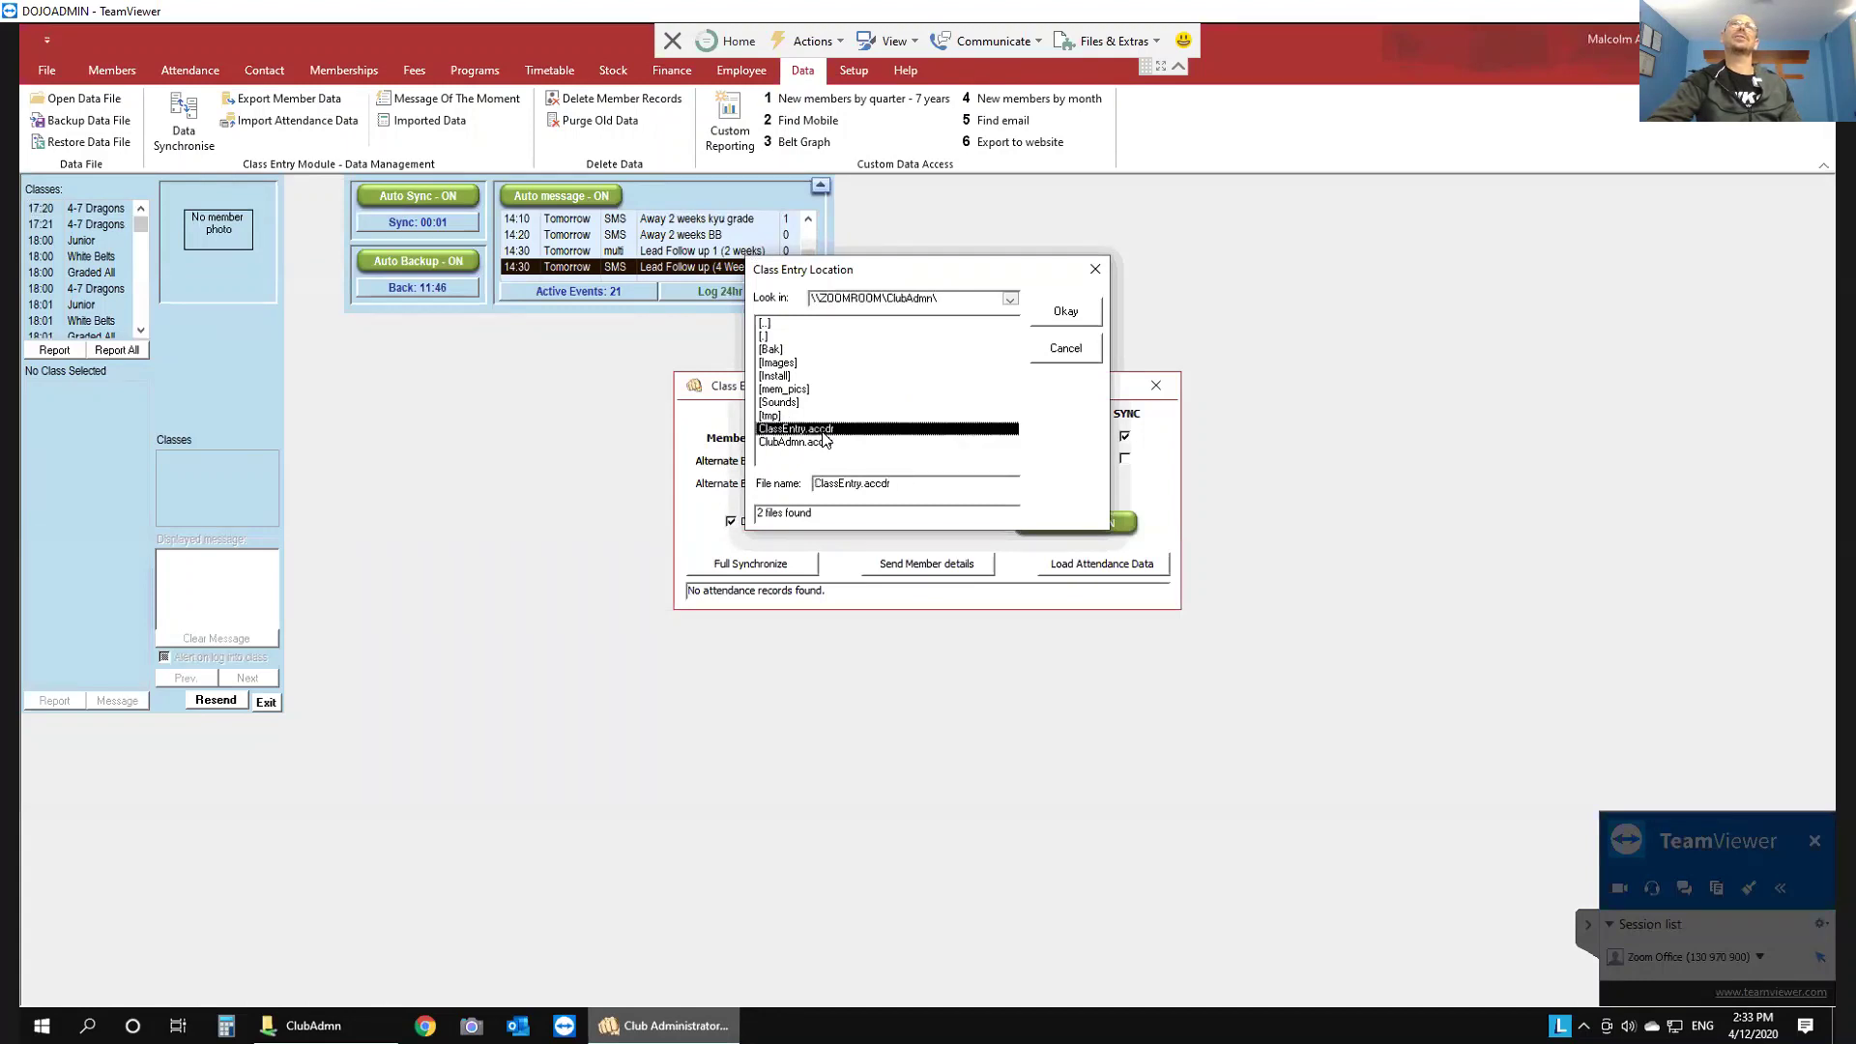
left_click(1066, 313)
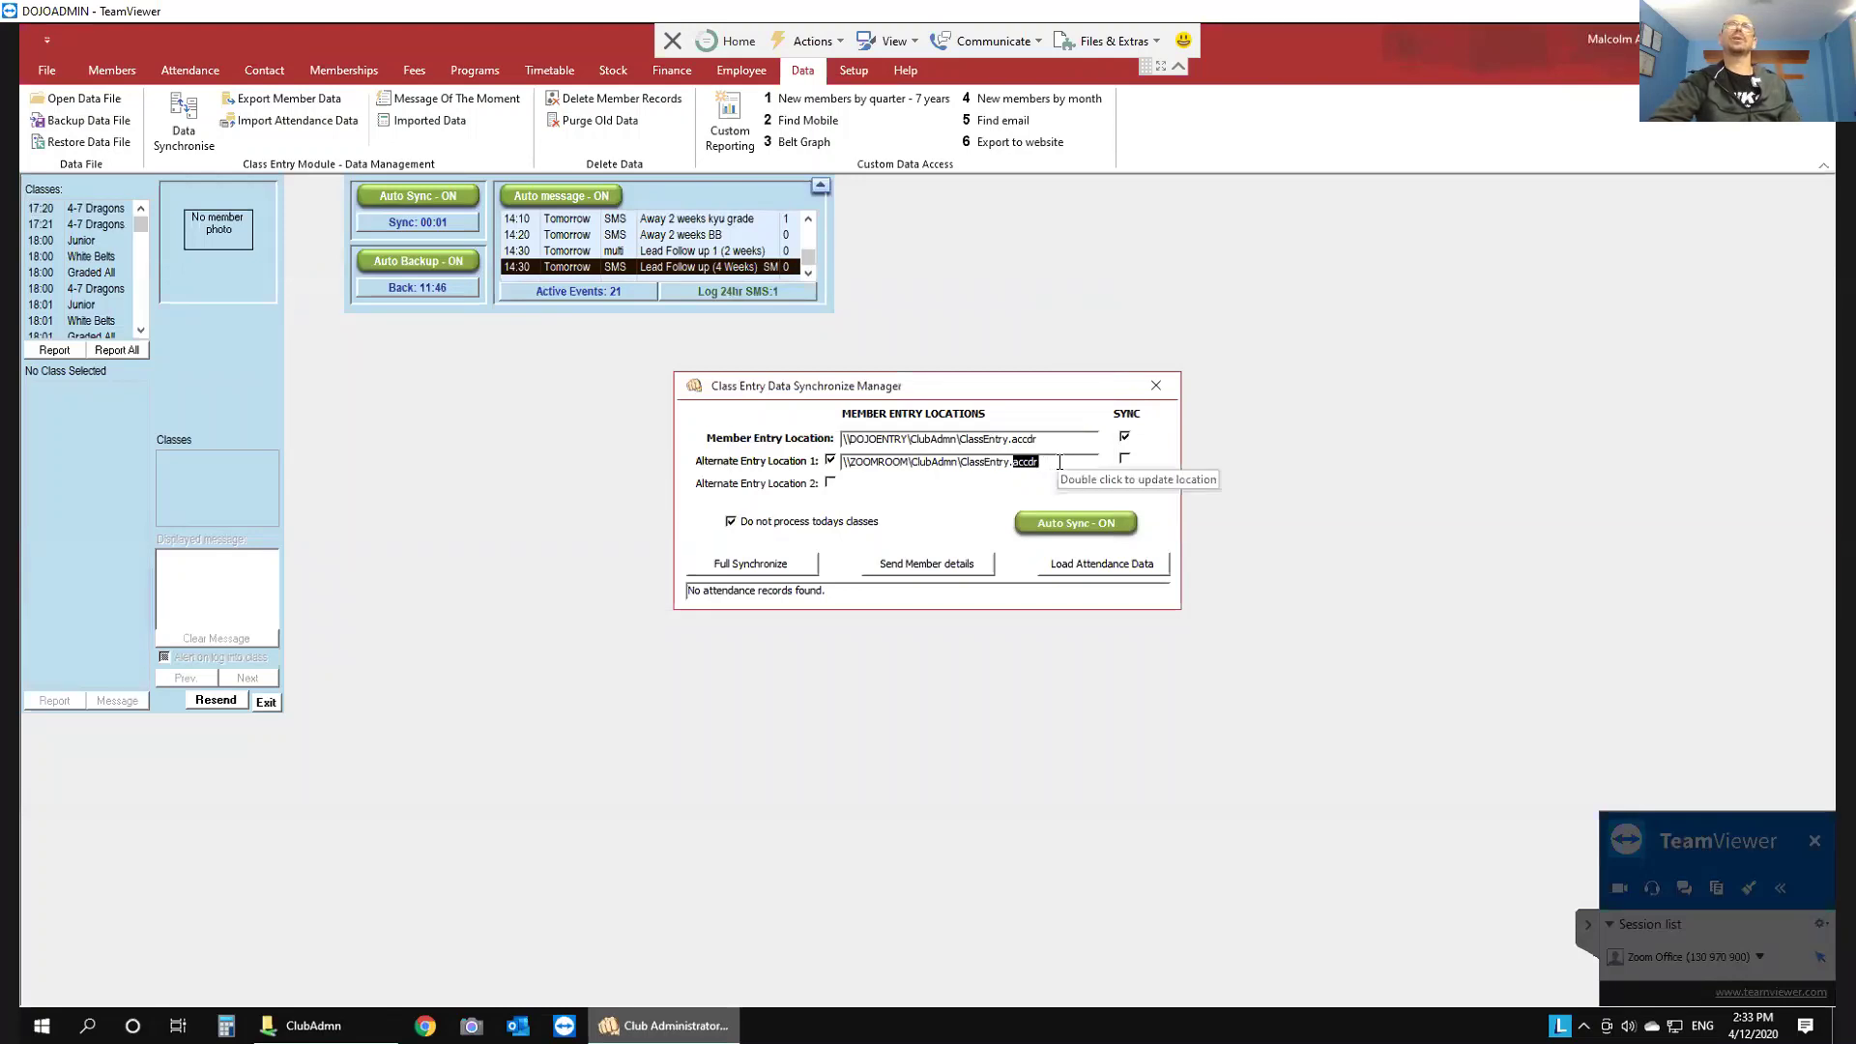
Step: Exclude the Member Entry Location from the sync, include Alternate Entry Location 1 and load its attendance data
left_click(1124, 436)
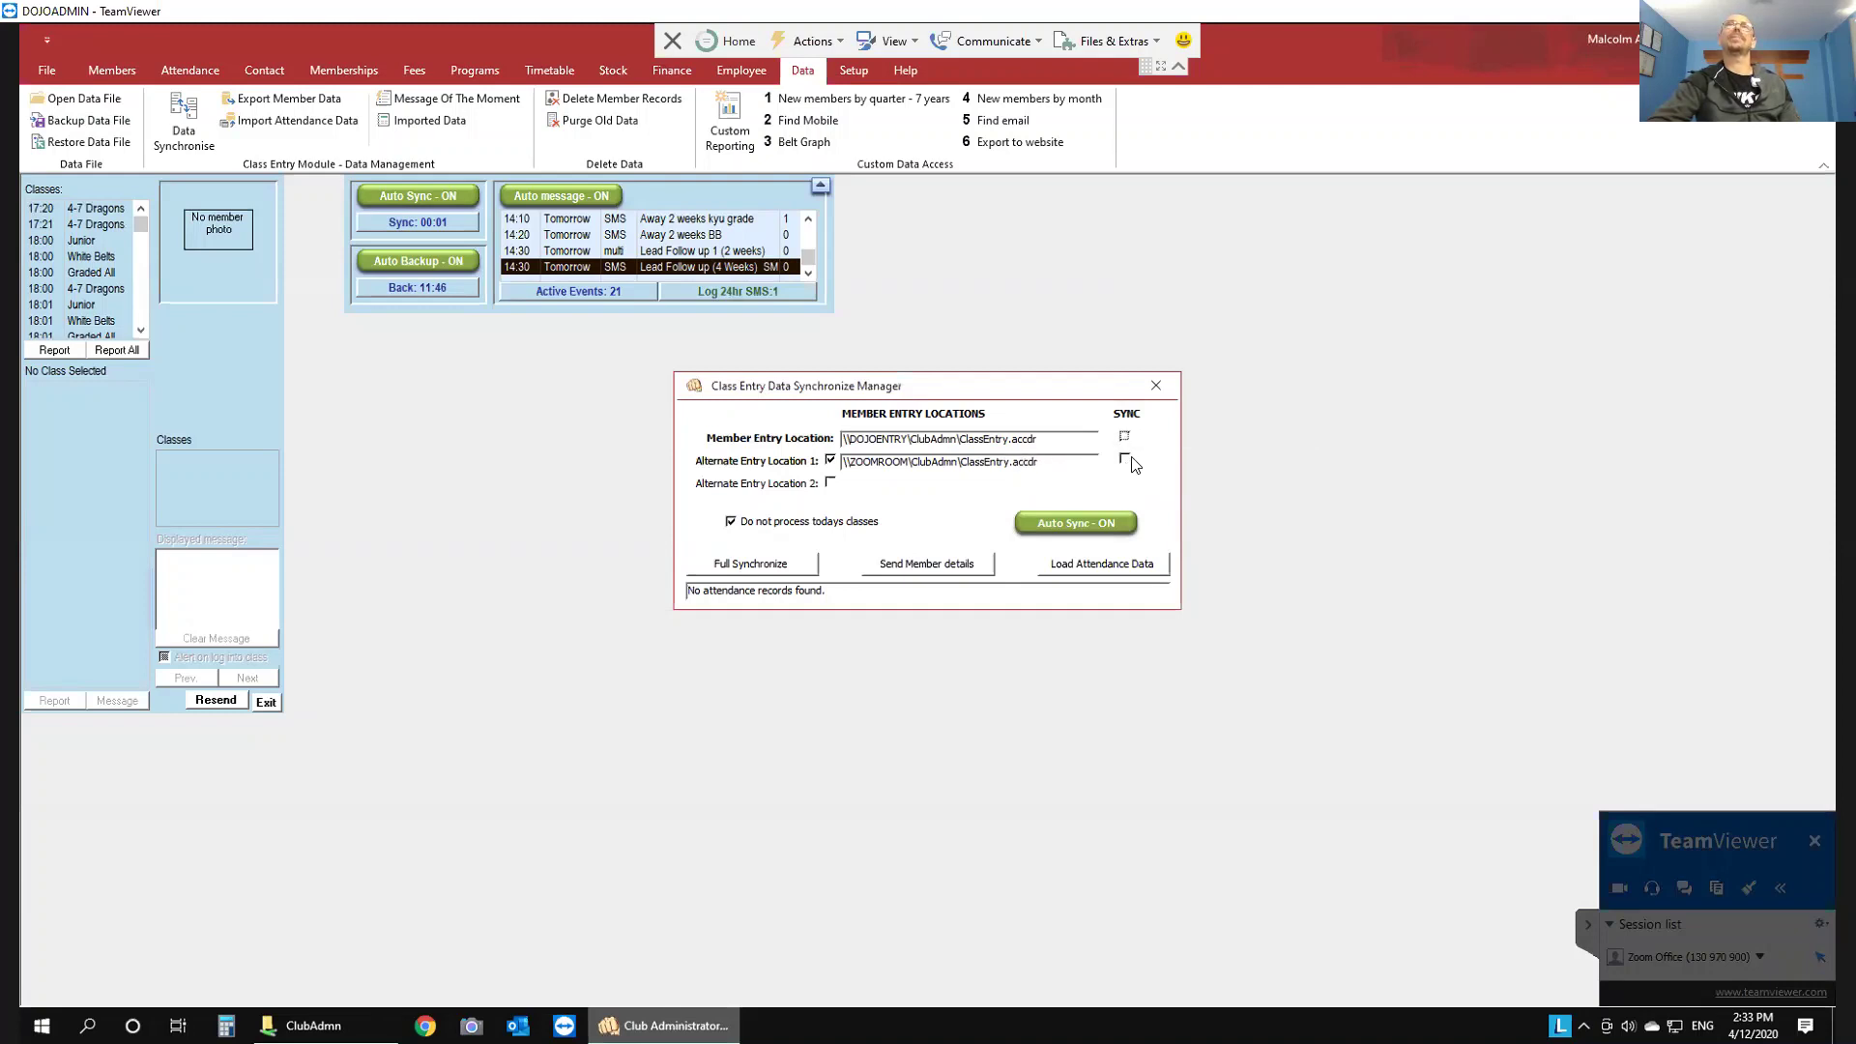
left_click(1127, 460)
left_click(1092, 565)
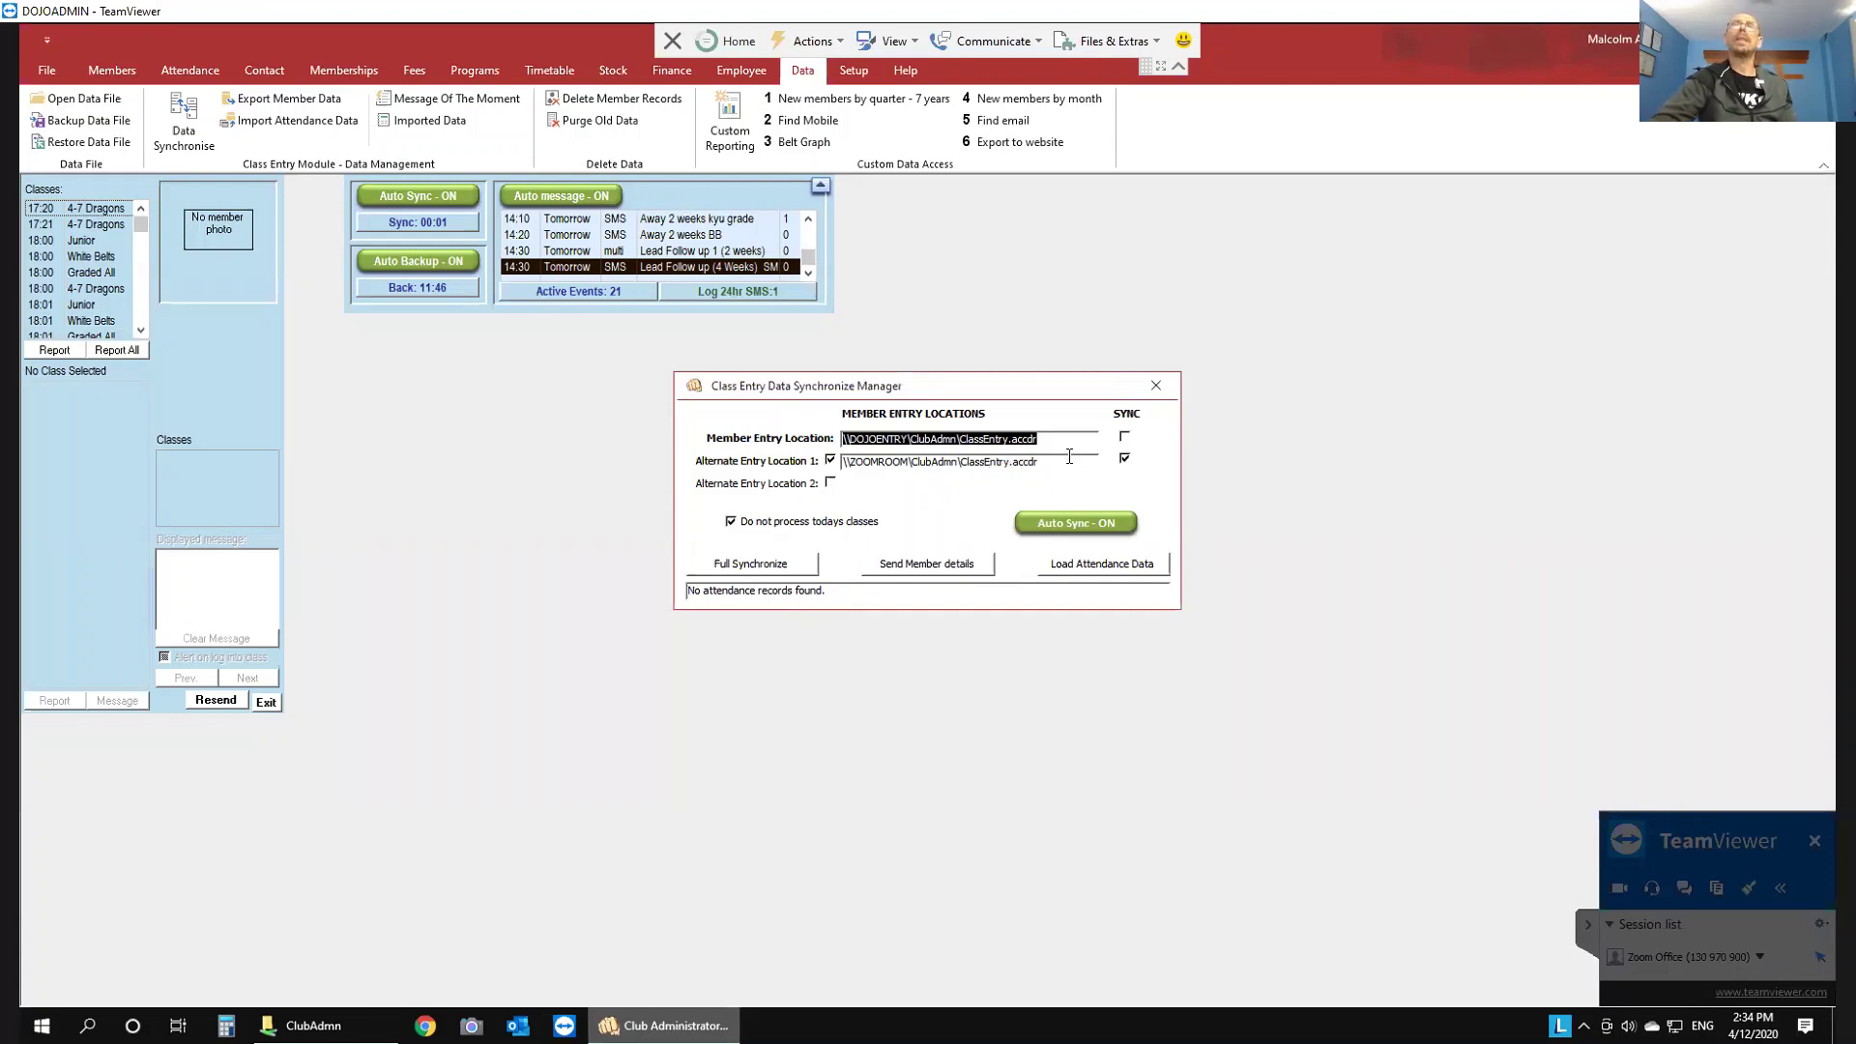
Step: Toggle the Member Entry Location's sync on and off again, and send the member details to Alternate Entry Location 1 only
left_click(1136, 437)
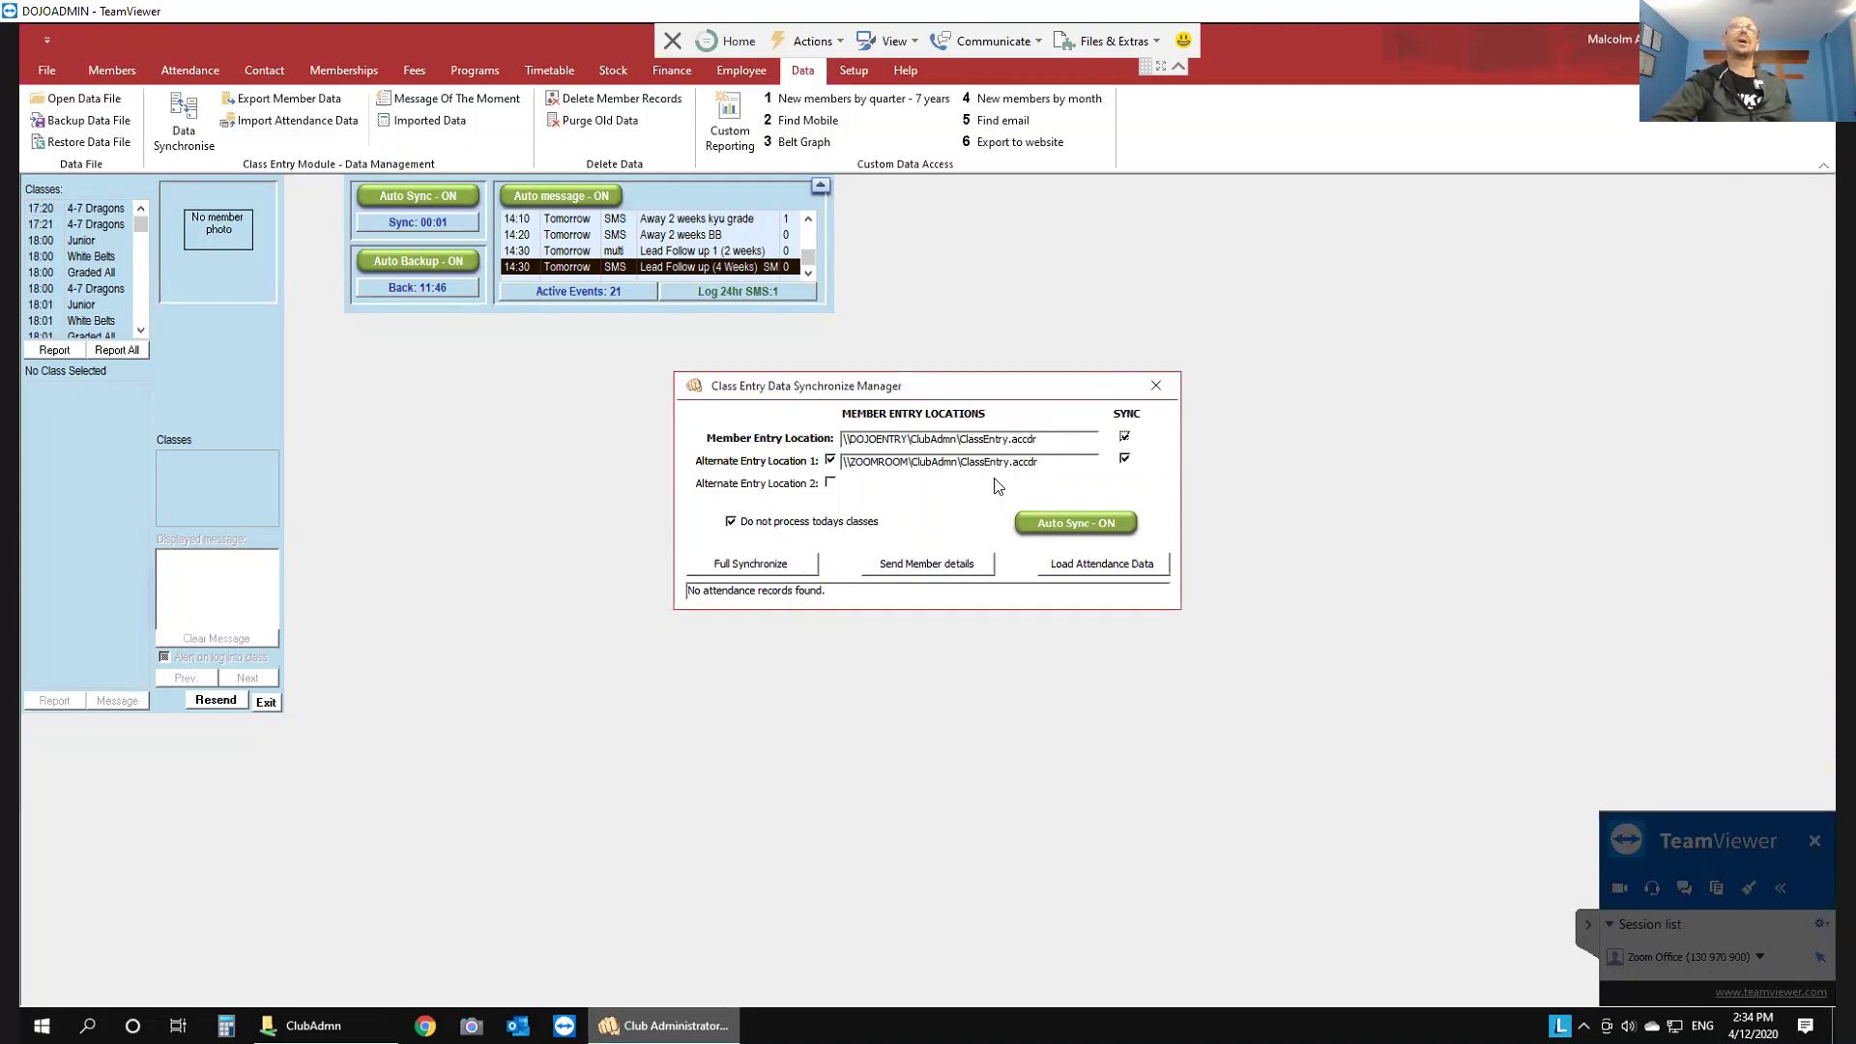
left_click(1125, 437)
left_click(955, 574)
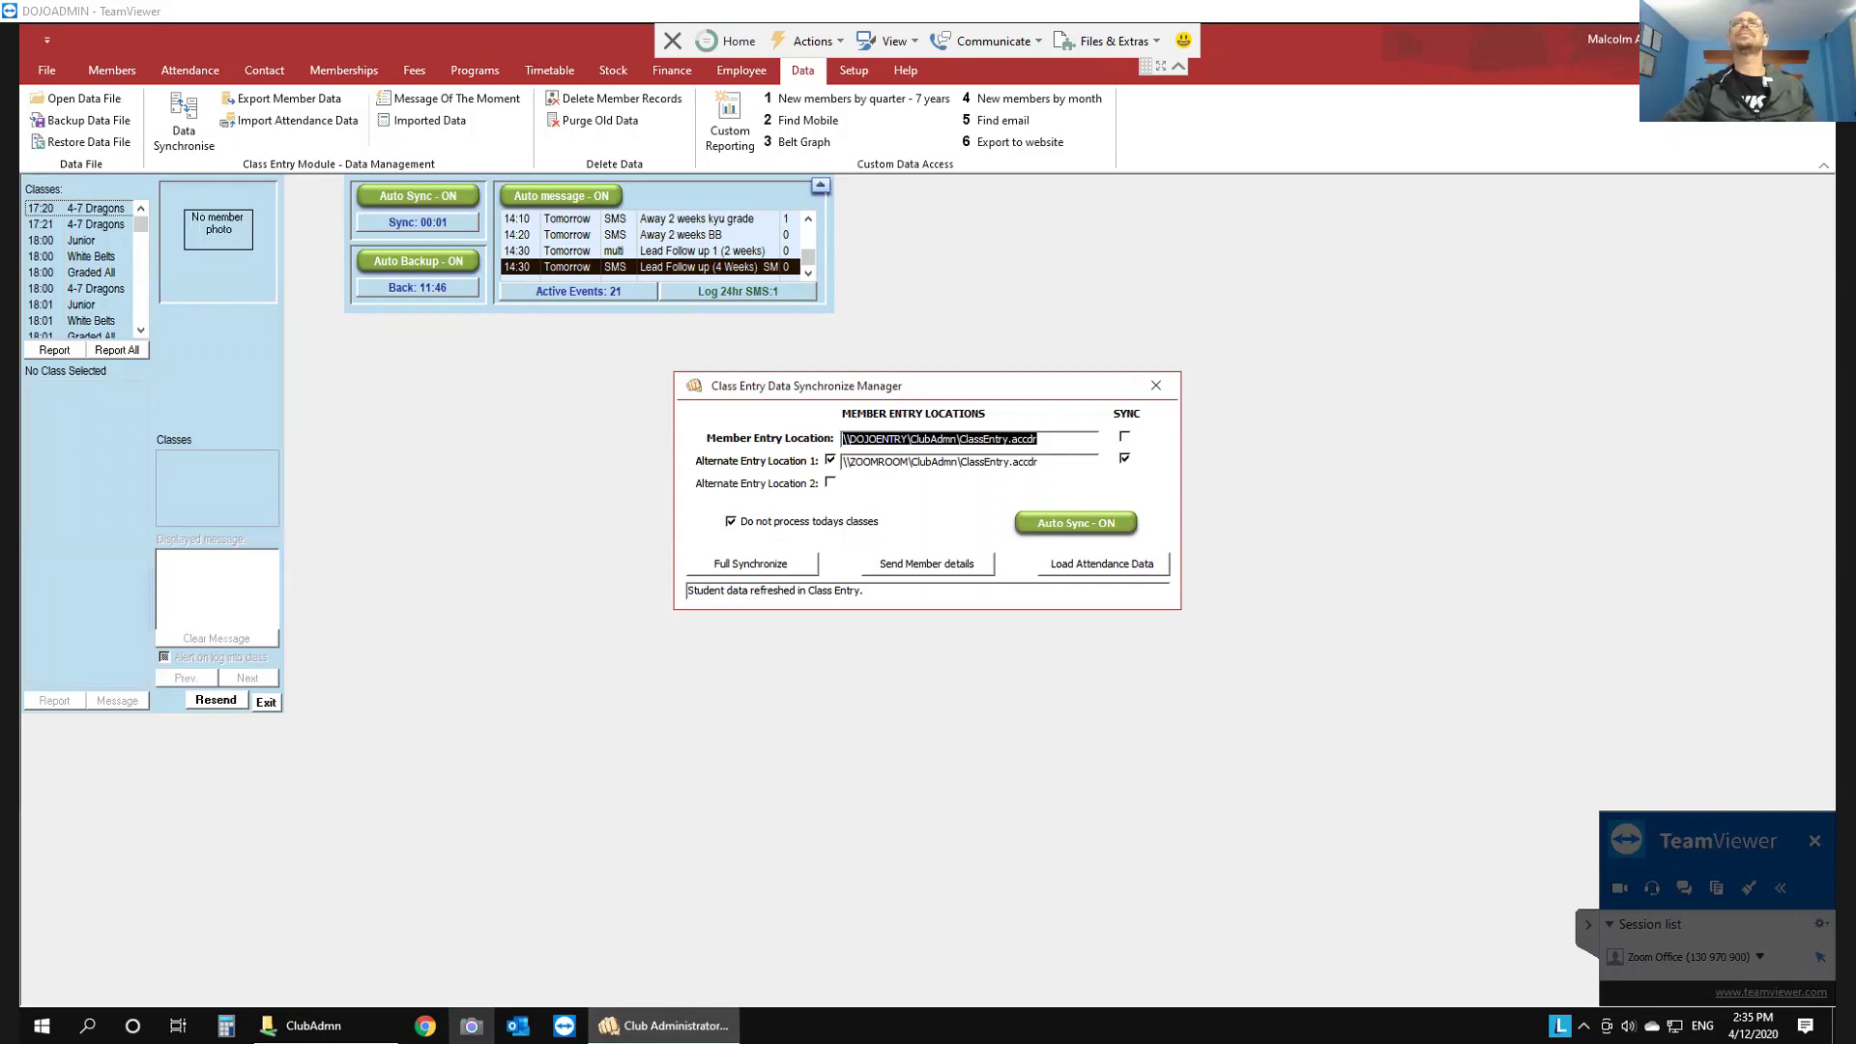
Step: Open the advanced sharing settings from Windows network settings, review network discovery and file and printer sharing for the private profile, and close them
key("super+i")
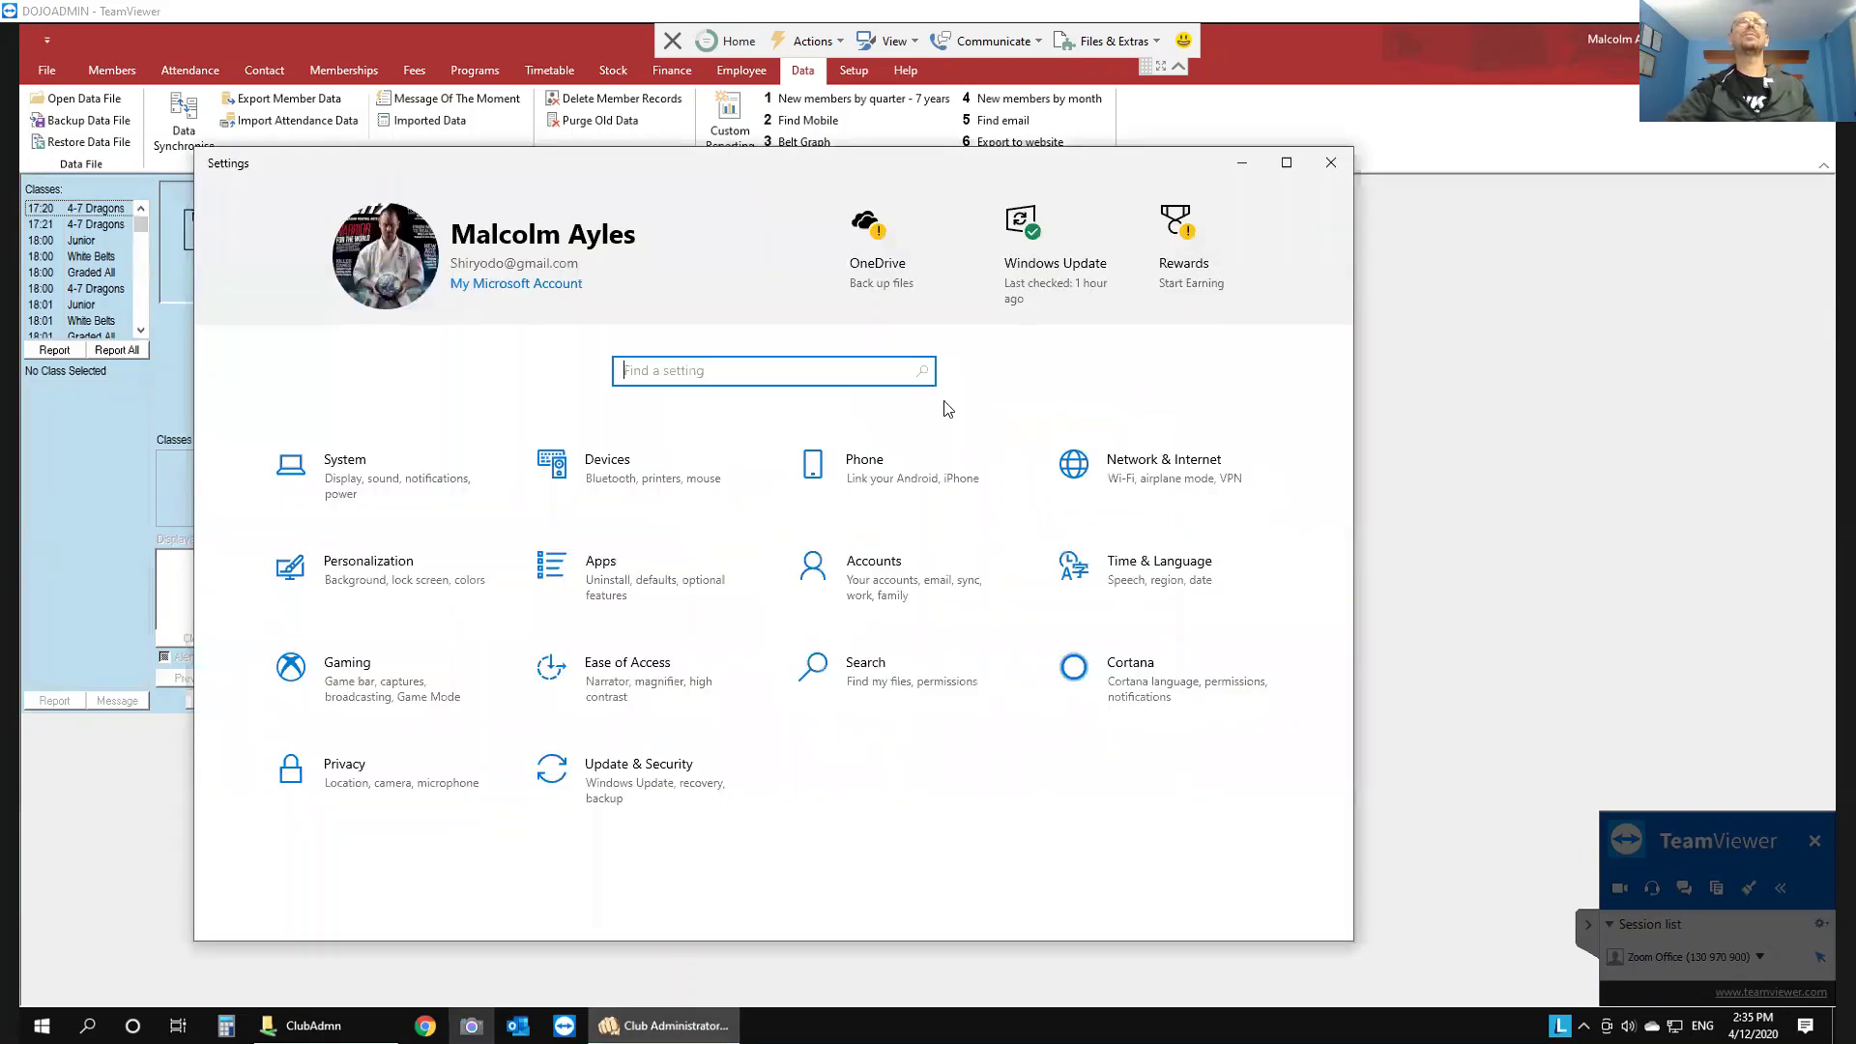
left_click(1166, 474)
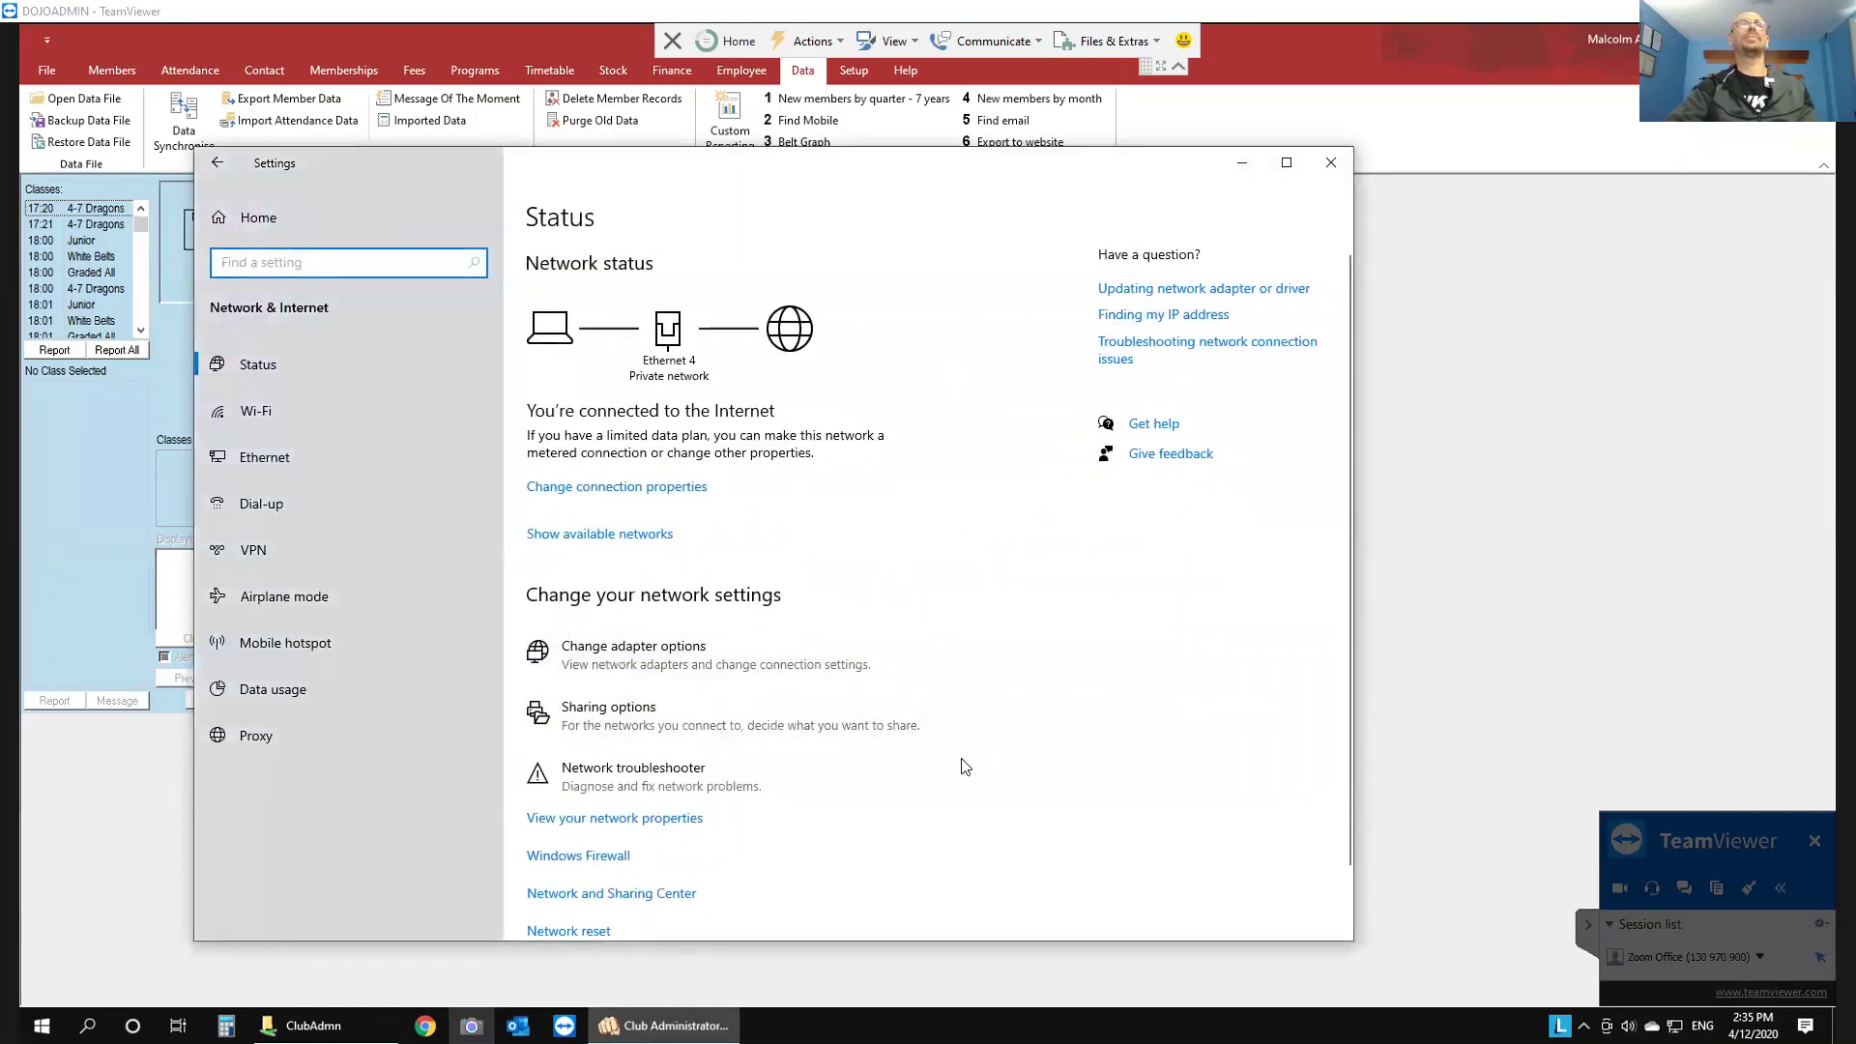
scroll(928, 783, "down", 1)
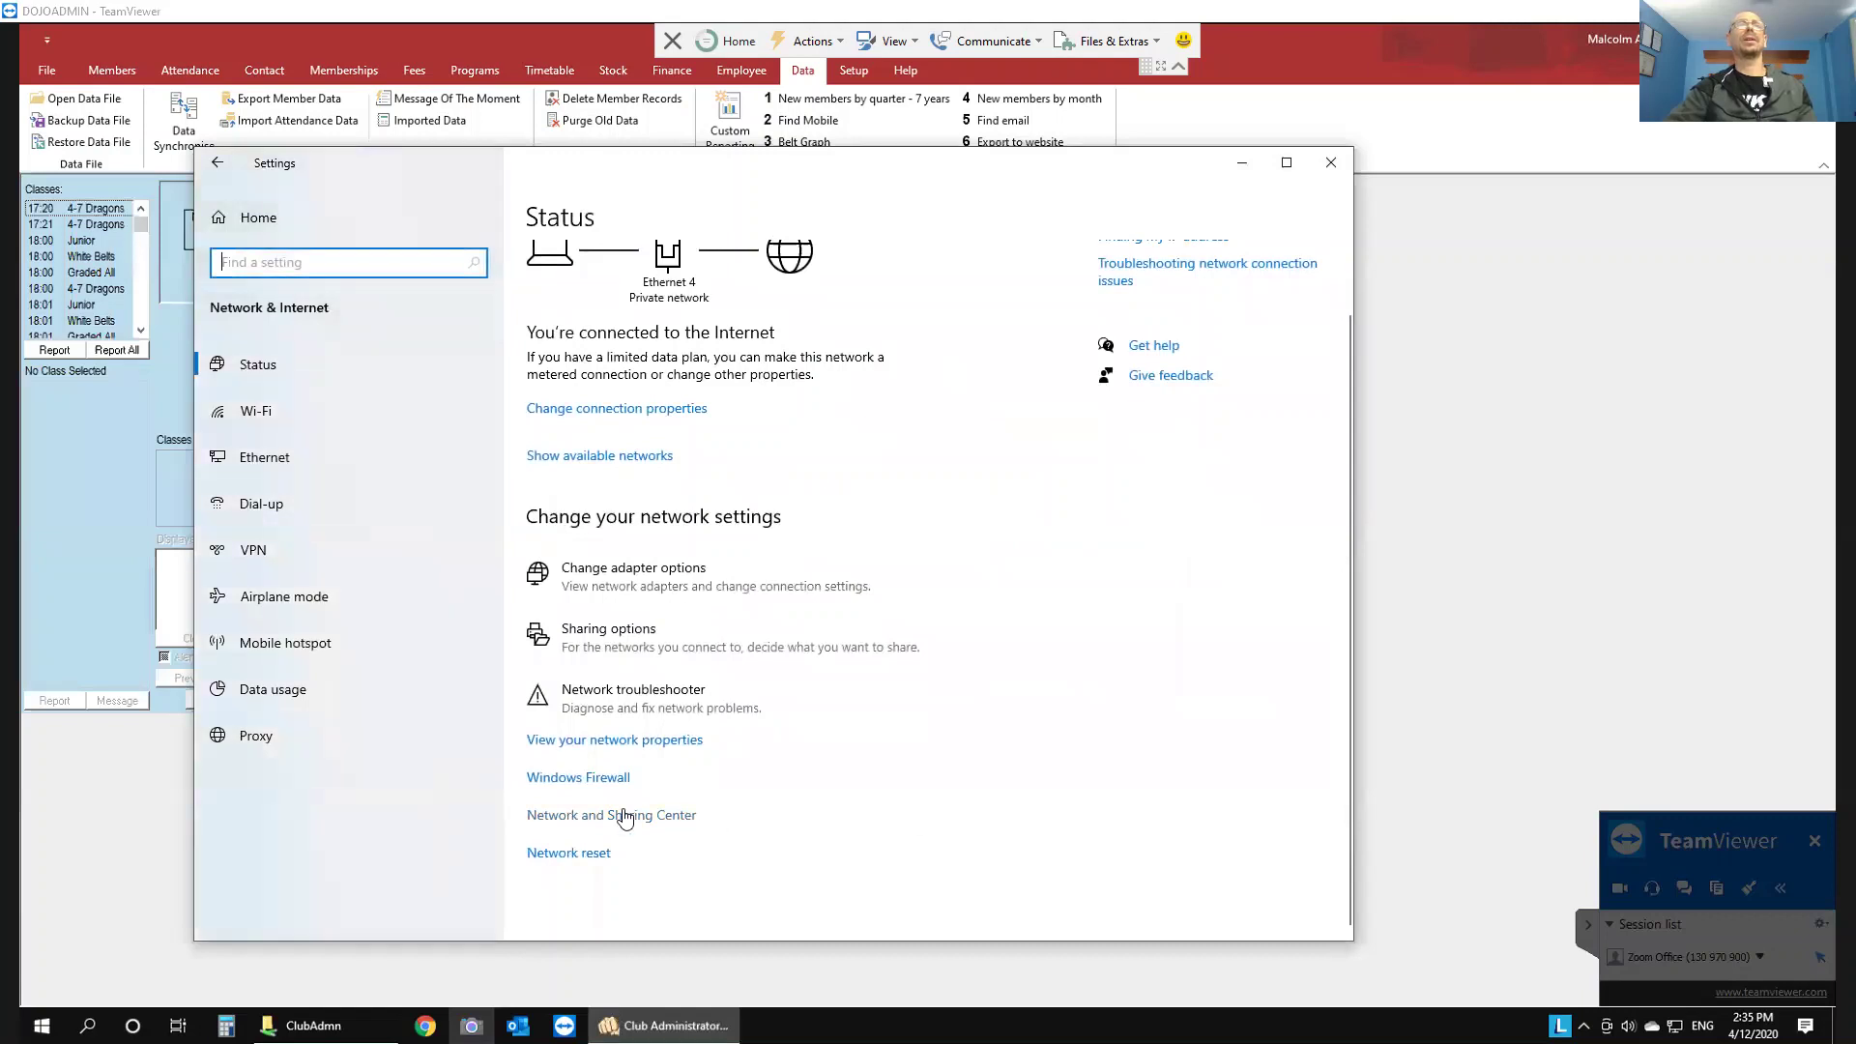
left_click(625, 817)
left_click(654, 816)
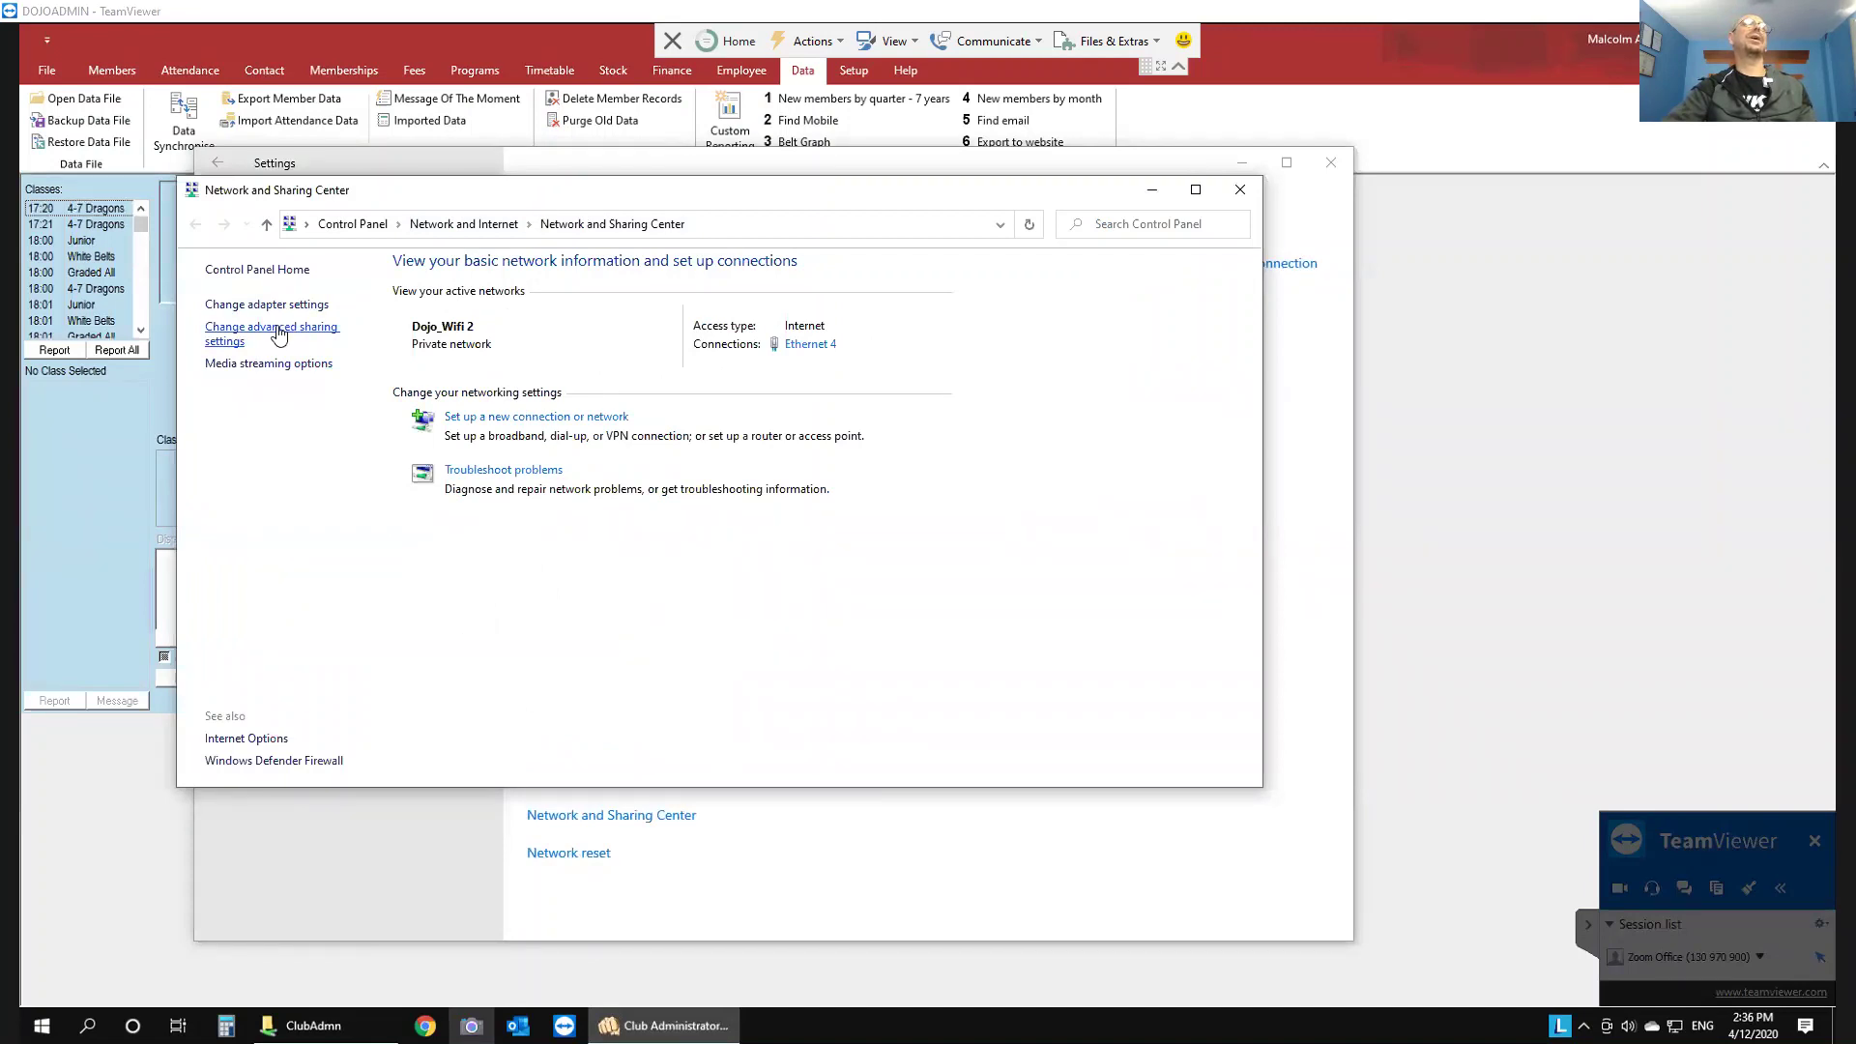
left_click(278, 333)
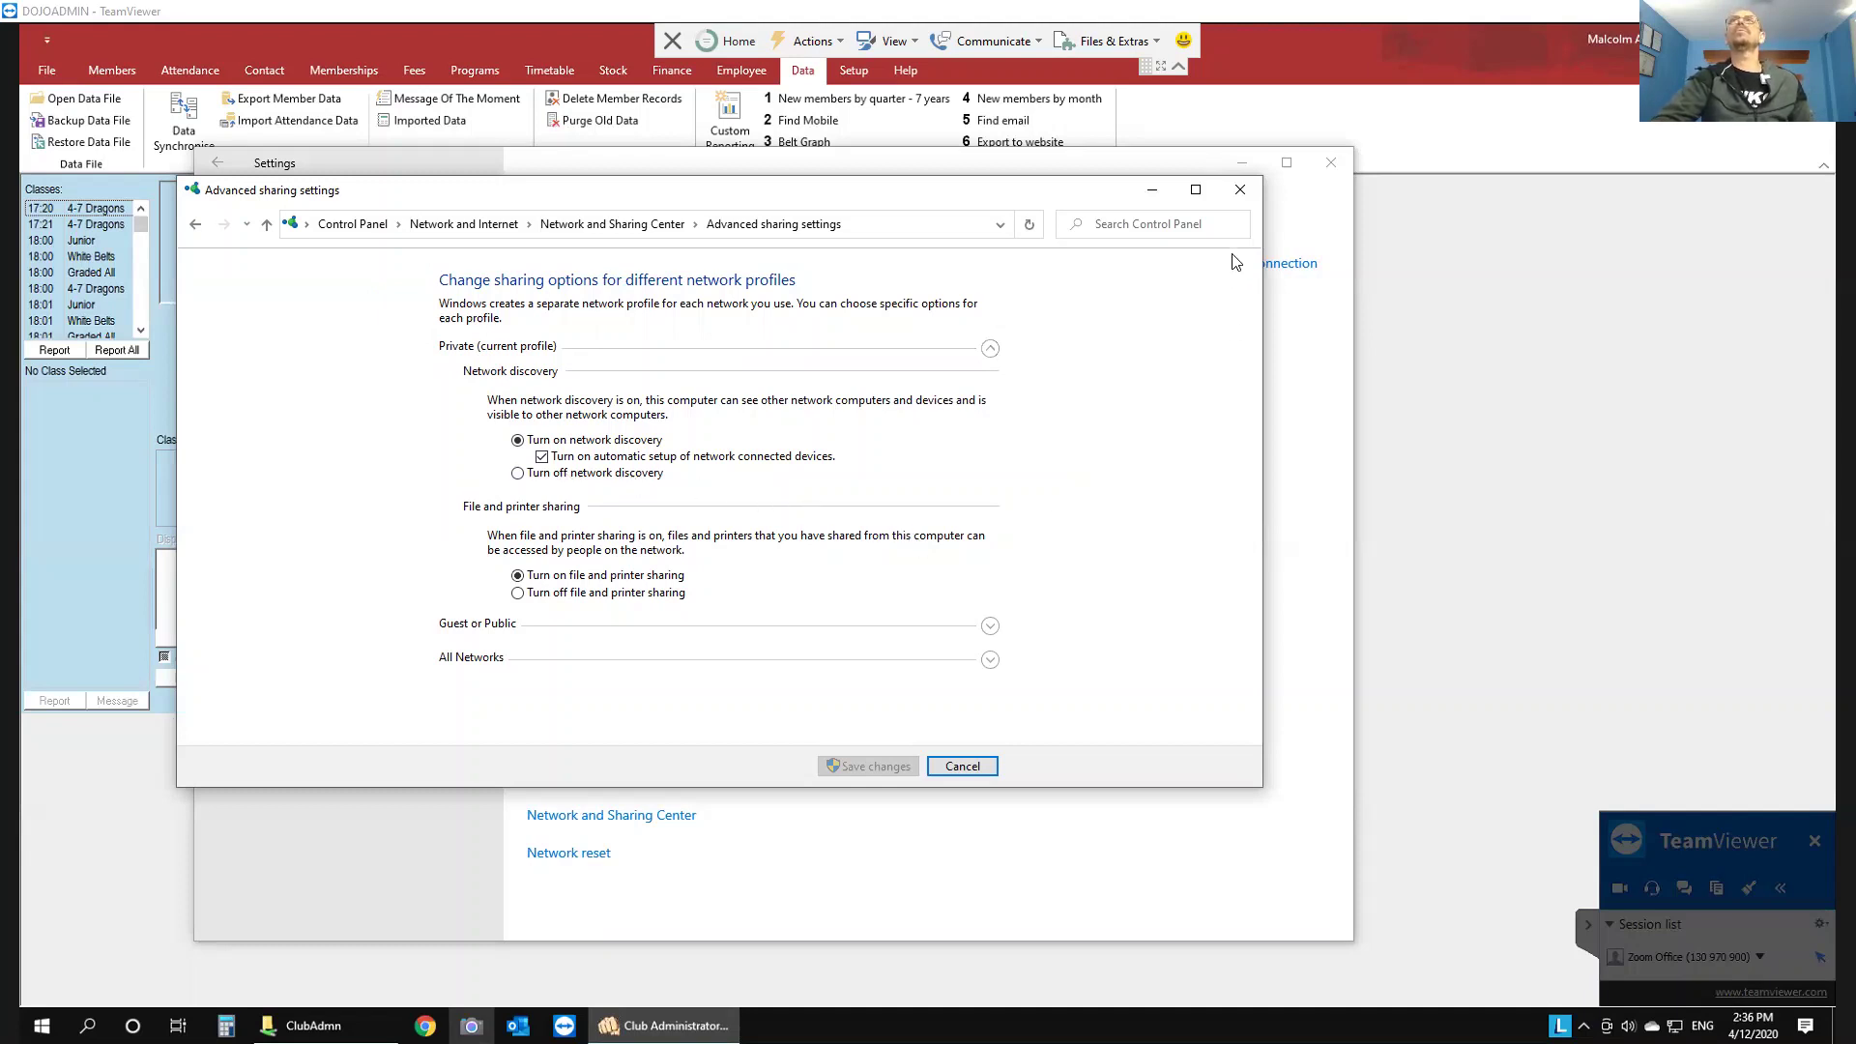
left_click(1240, 189)
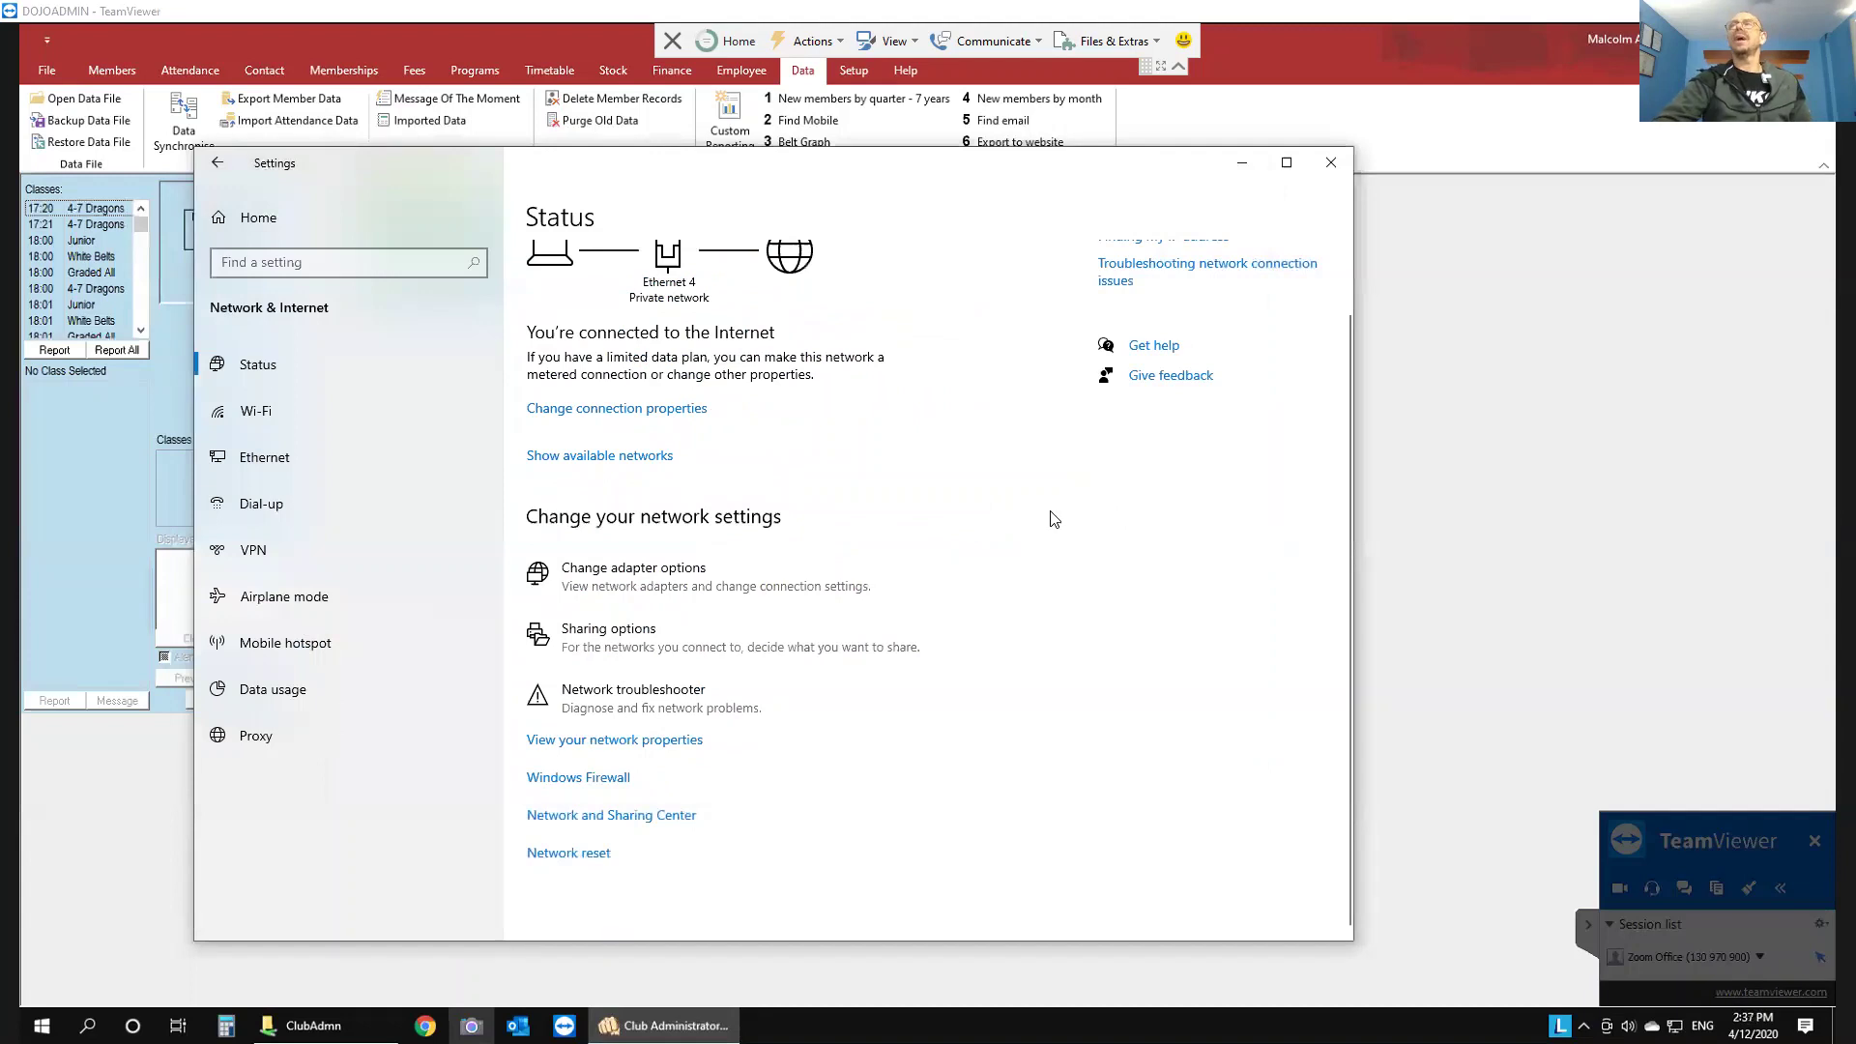